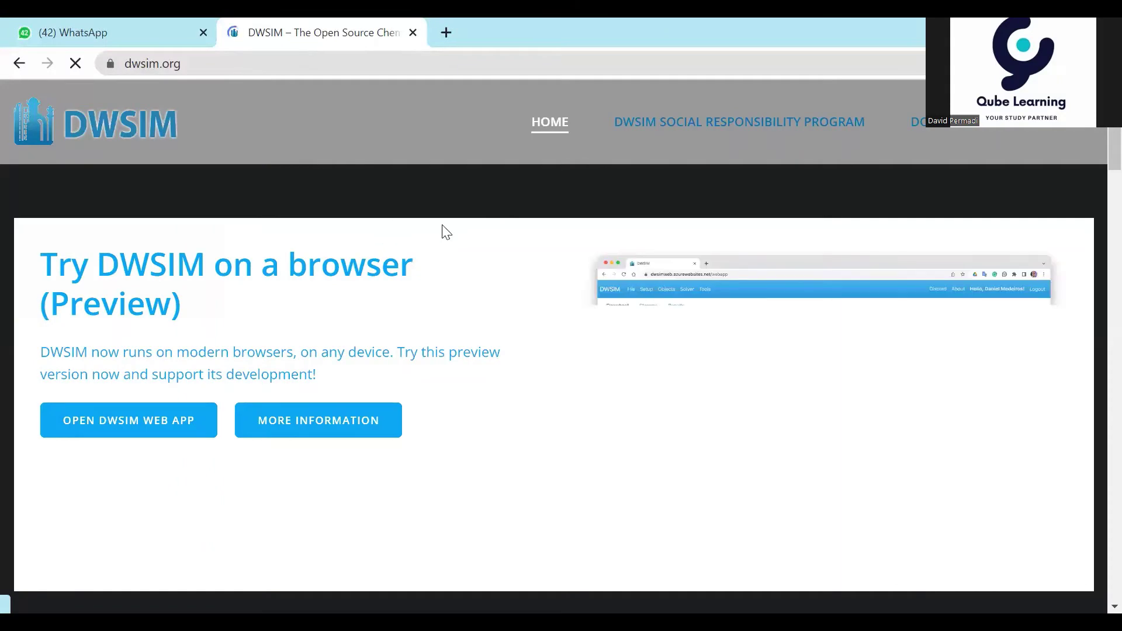
- Look over the DWSIM home page, including the browser preview, the desktop version section and the feature overview
scroll(457, 303, down, 8)
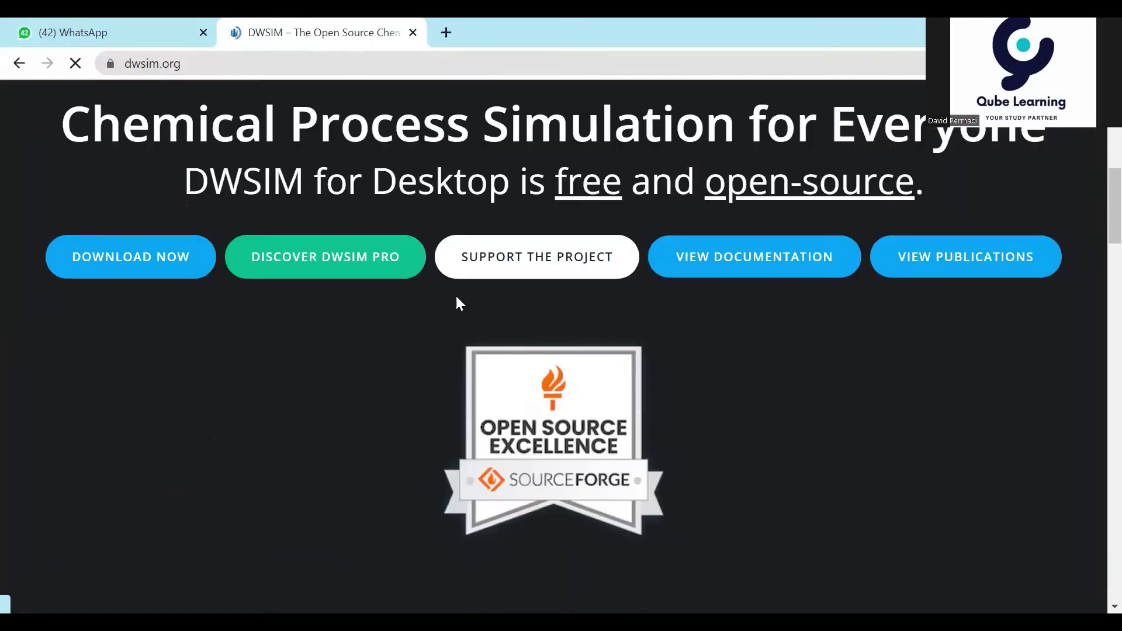
scroll(459, 303, up, 4)
scroll(459, 303, up, 4)
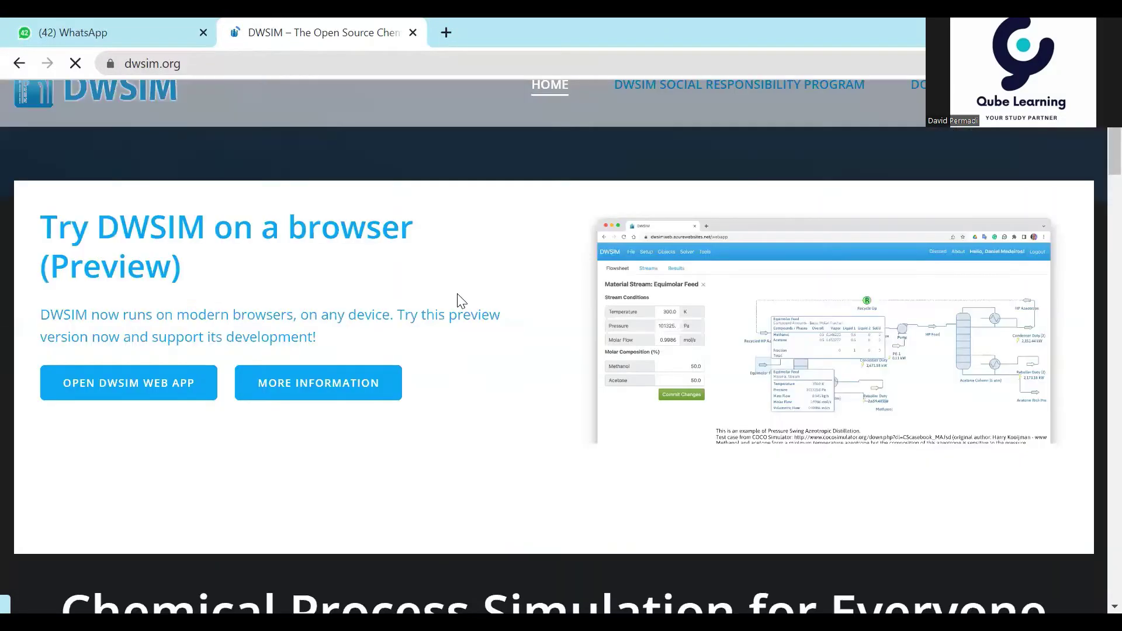
scroll(461, 302, down, 6)
scroll(459, 300, up, 3)
scroll(459, 300, down, 3)
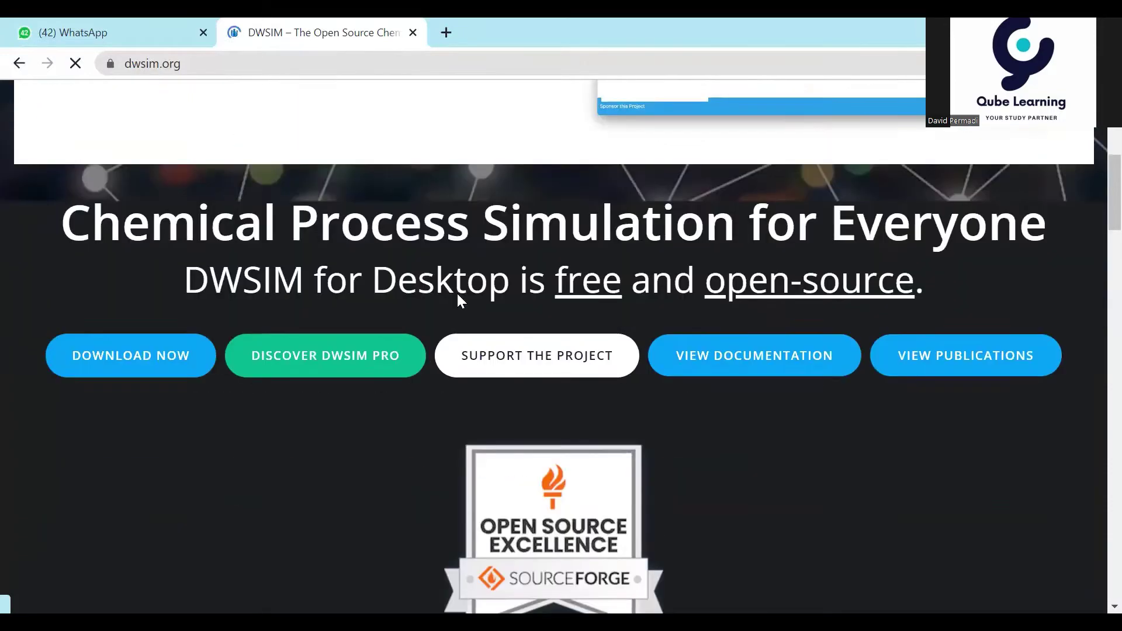
scroll(449, 289, down, 15)
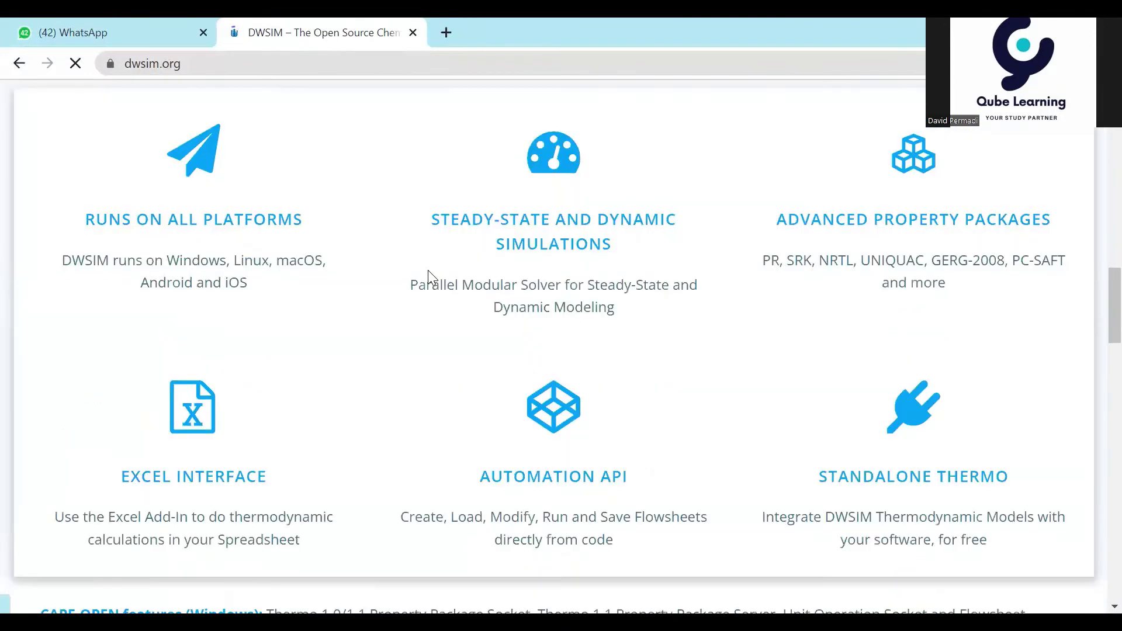
scroll(432, 277, up, 6)
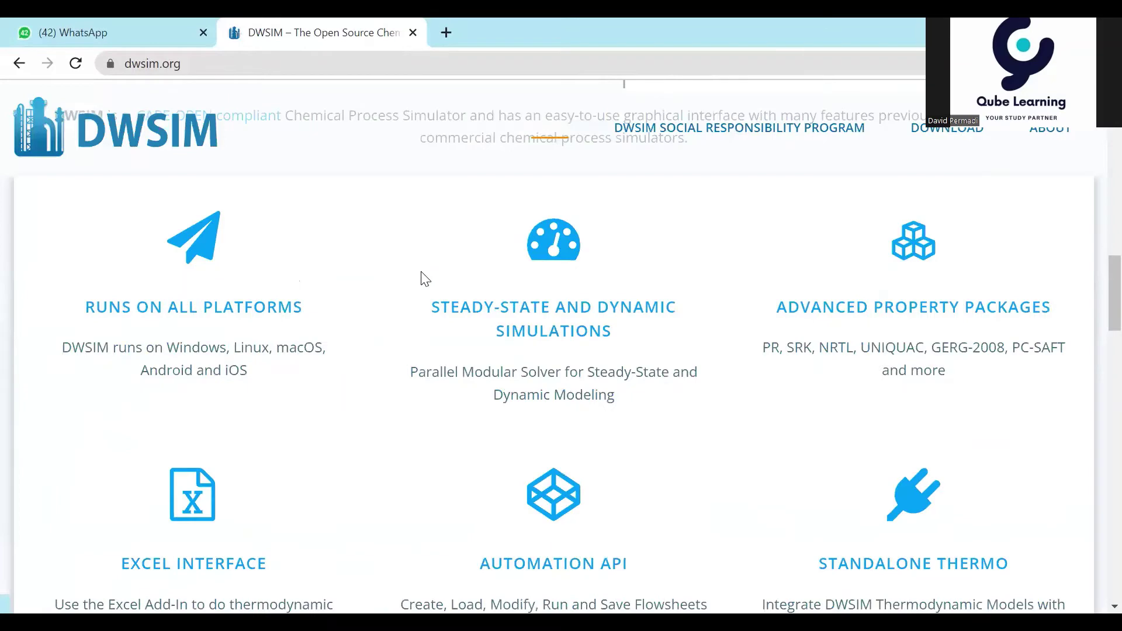
scroll(422, 278, up, 2)
scroll(422, 278, up, 8)
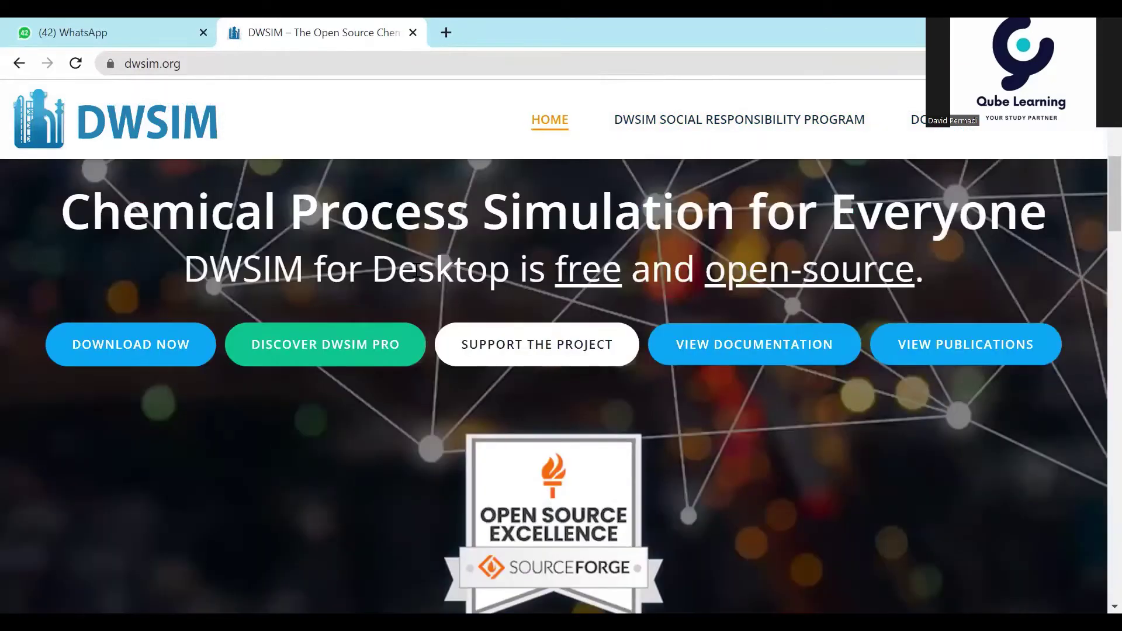
scroll(420, 276, up, 3)
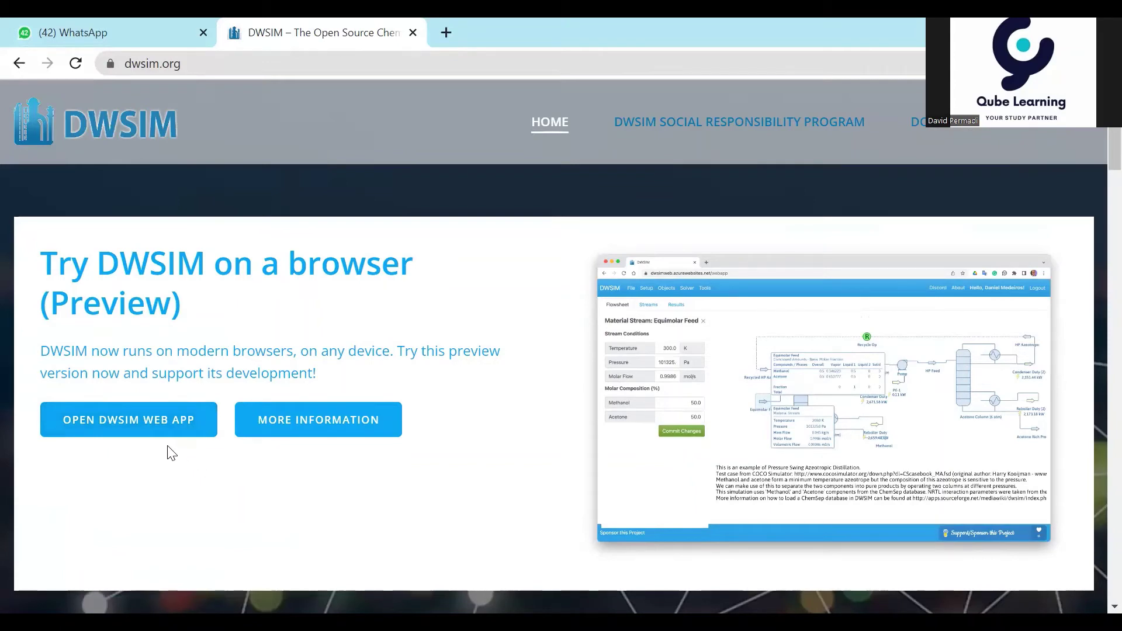
- Open the download page for the free desktop version of DWSIM from the home page
scroll(291, 466, down, 7)
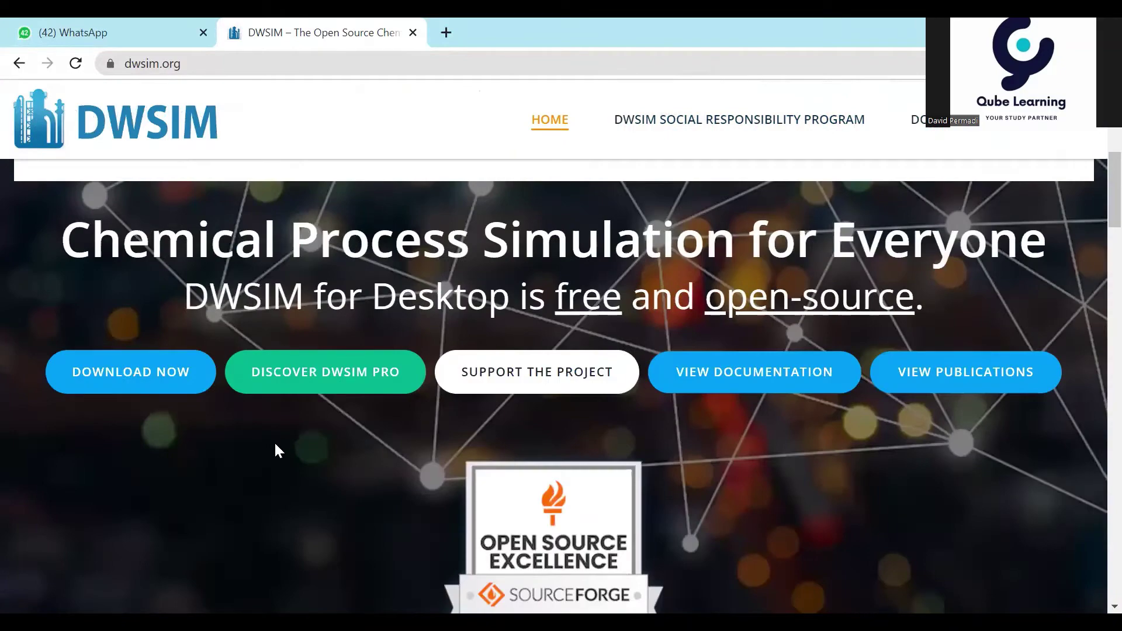
scroll(269, 445, up, 1)
scroll(292, 442, down, 2)
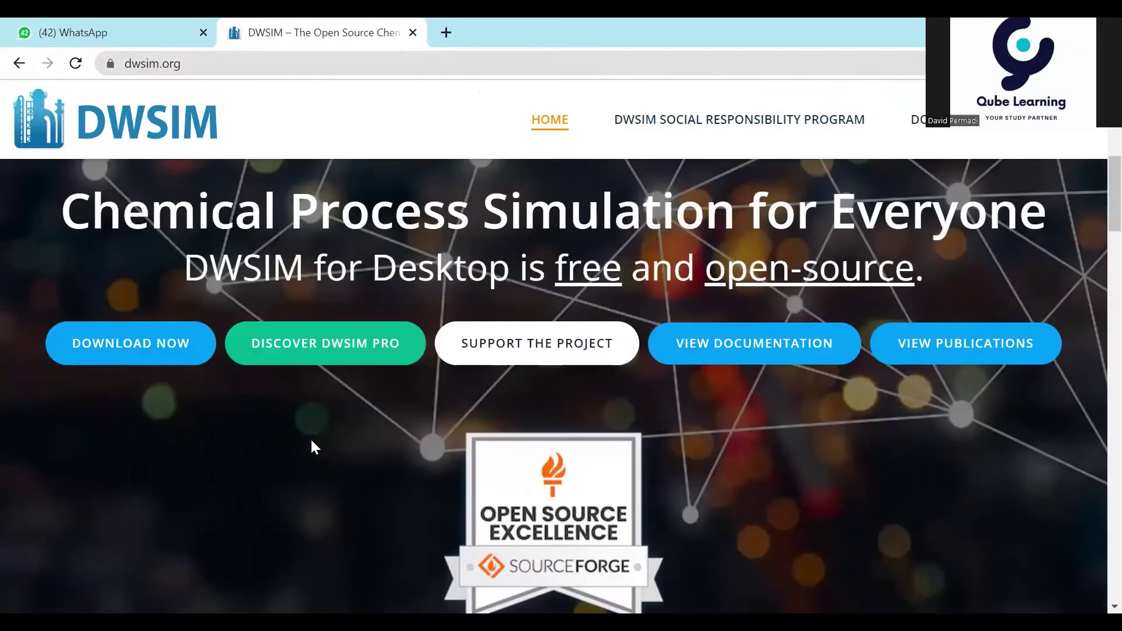
click(156, 362)
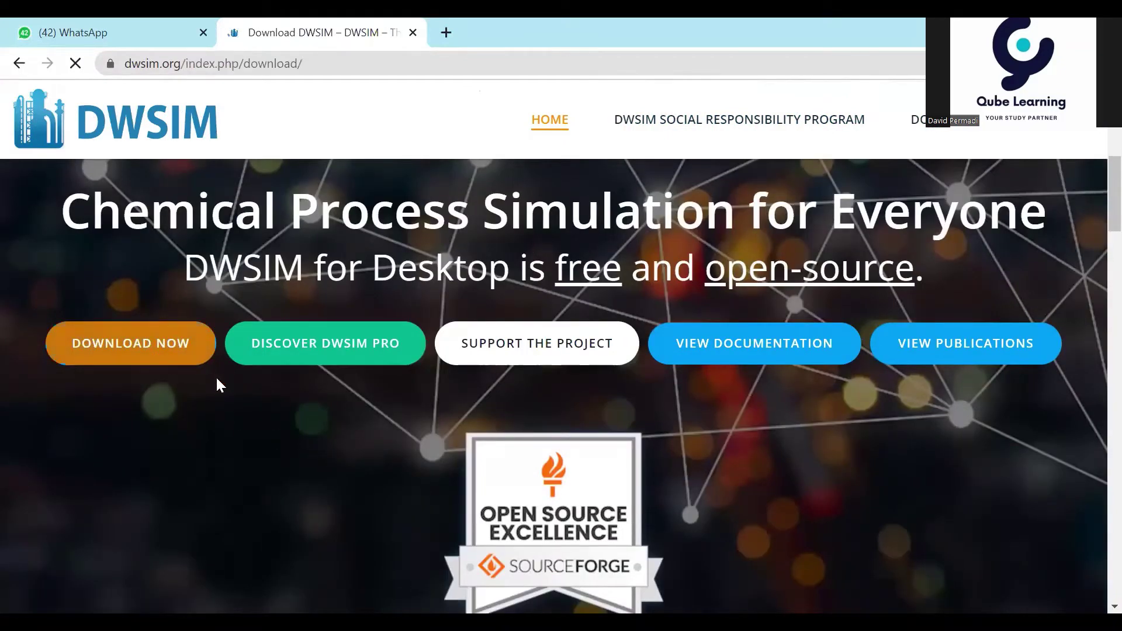
- Examine the DWSIM Pro section, the latest release details and the project support options on the download page
scroll(542, 355, down, 2)
scroll(497, 355, down, 5)
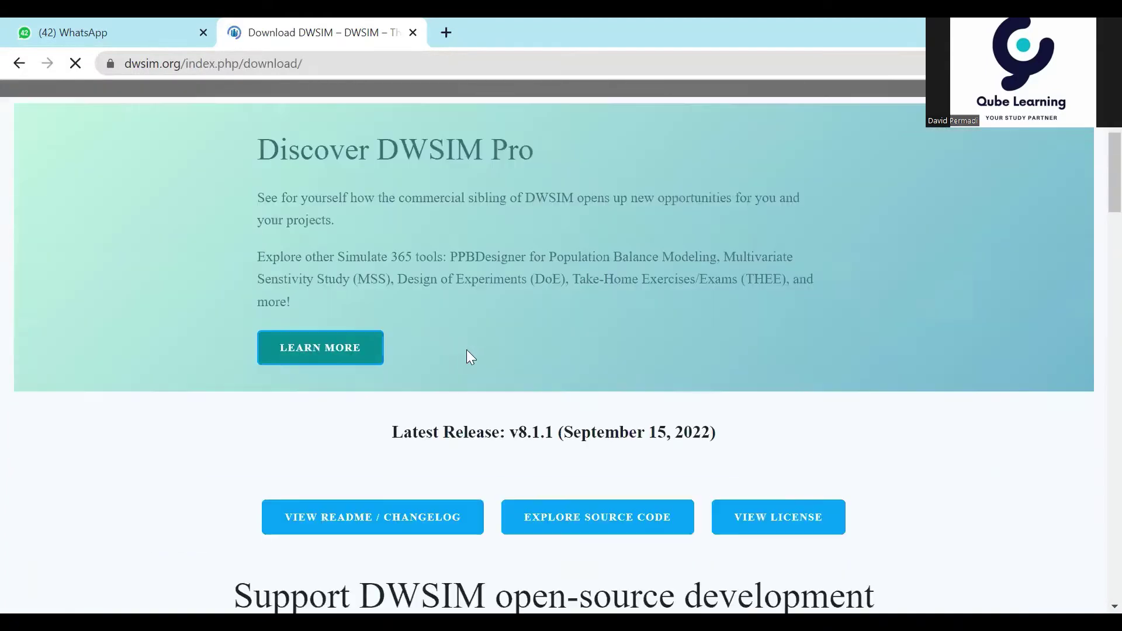
scroll(459, 357, down, 5)
scroll(452, 352, up, 12)
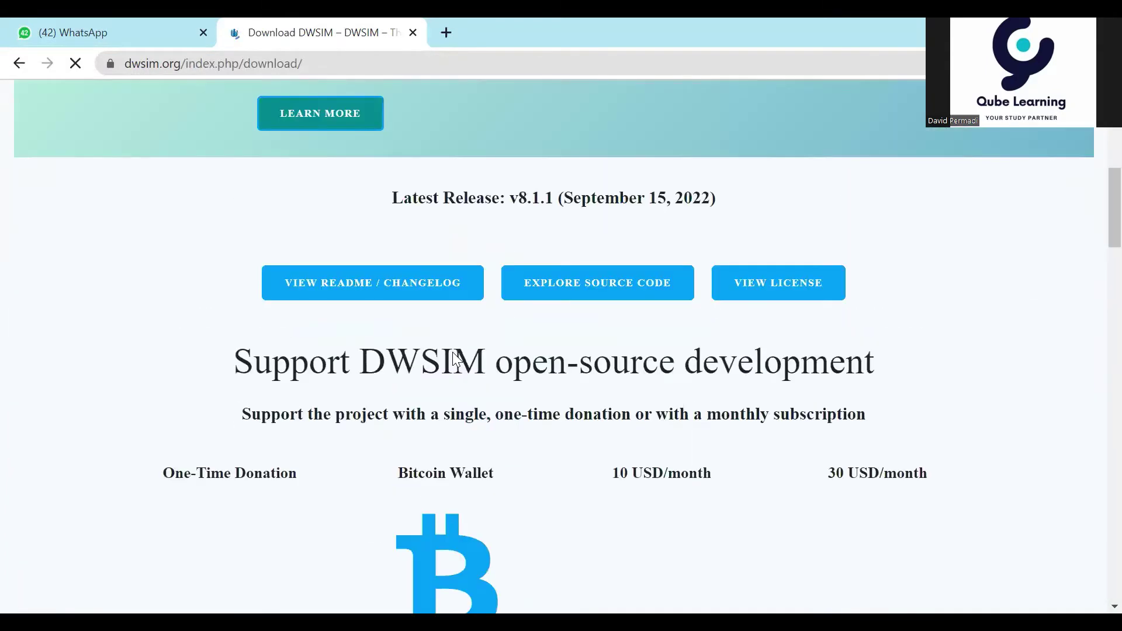
scroll(444, 352, down, 3)
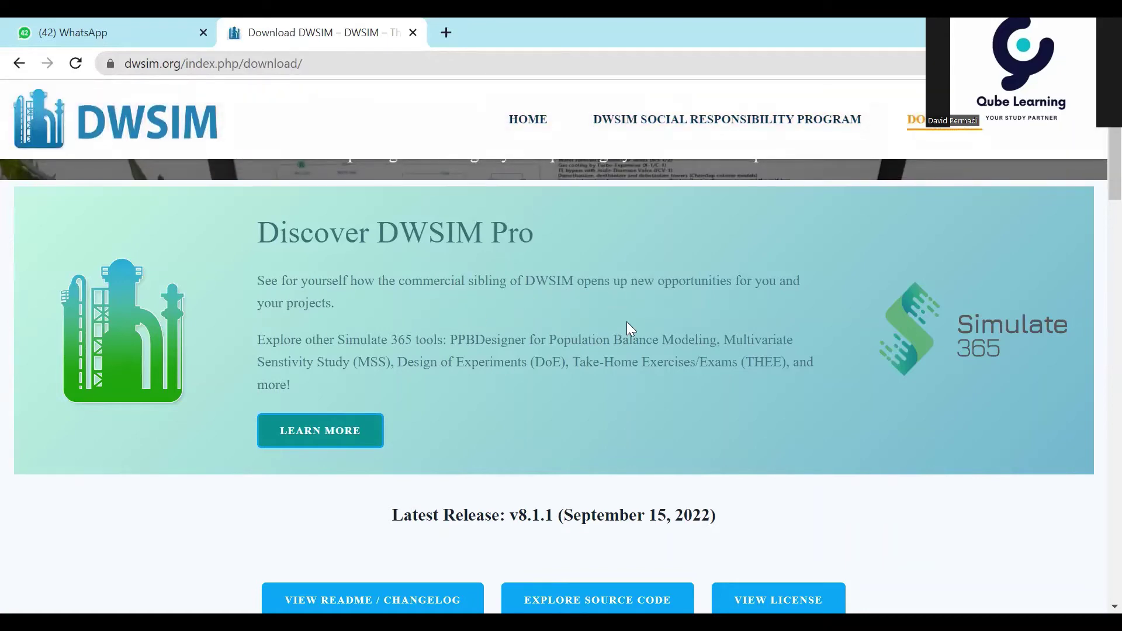
scroll(433, 331, down, 7)
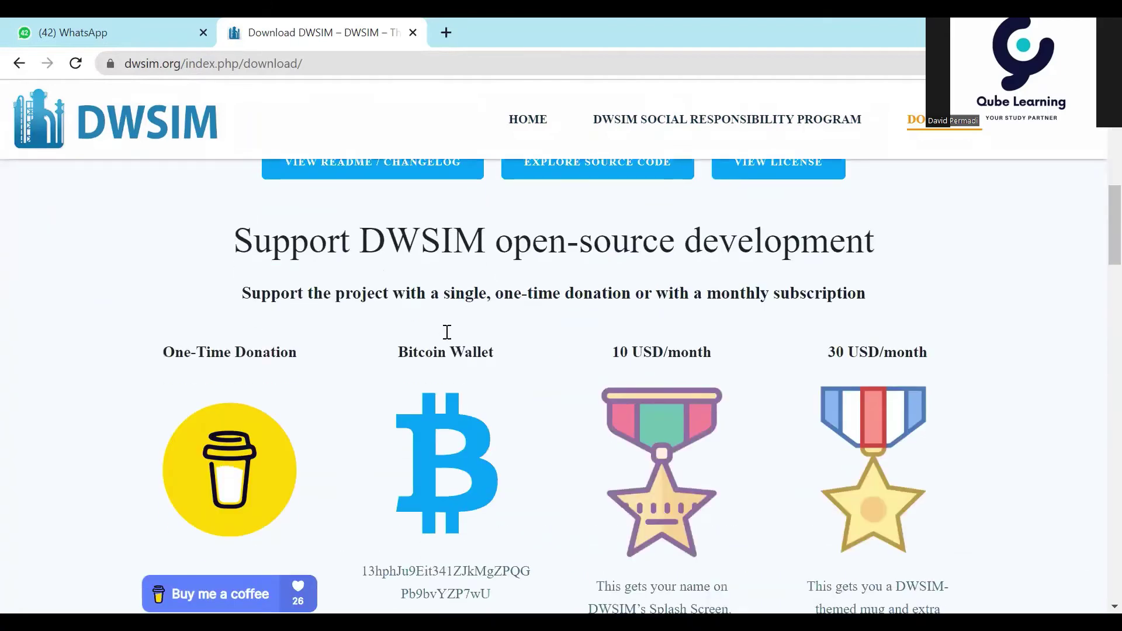
- Examine the installer packages offered for Windows, macOS and Linux, including the Python environments add-on
scroll(449, 334, down, 4)
scroll(453, 334, down, 5)
scroll(597, 321, up, 2)
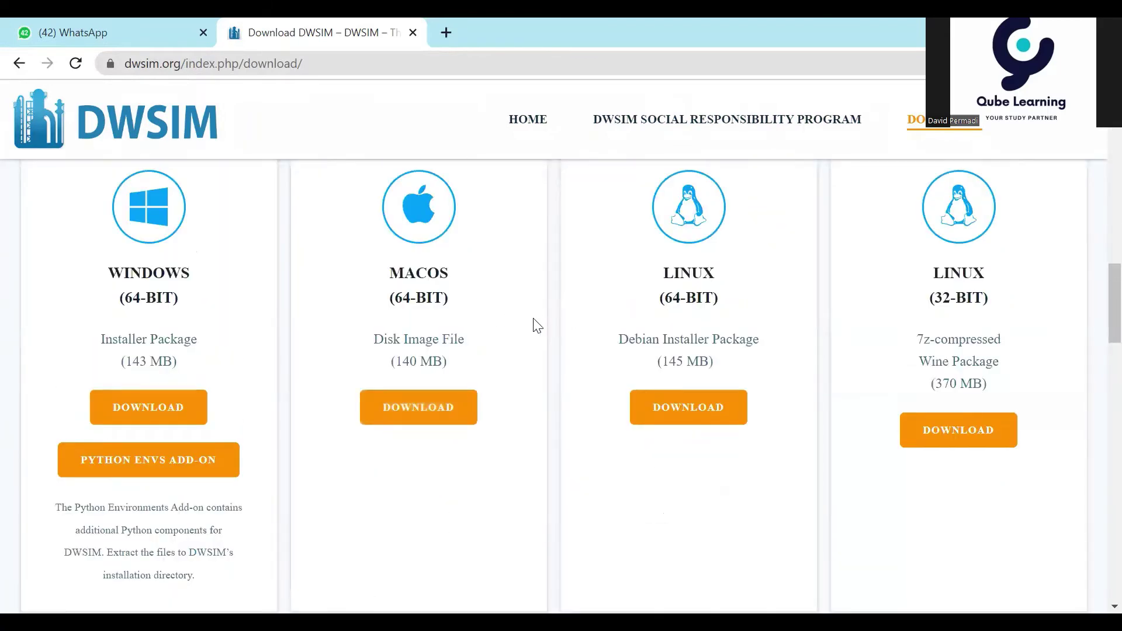
scroll(266, 328, up, 1)
scroll(269, 330, down, 1)
scroll(690, 280, up, 2)
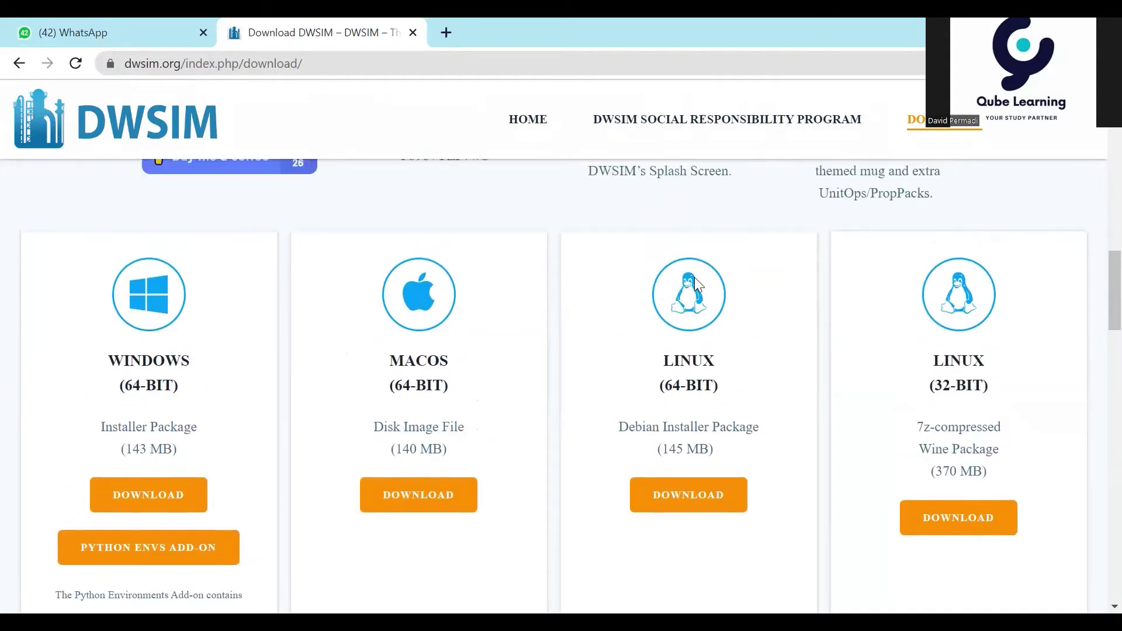
scroll(620, 291, down, 2)
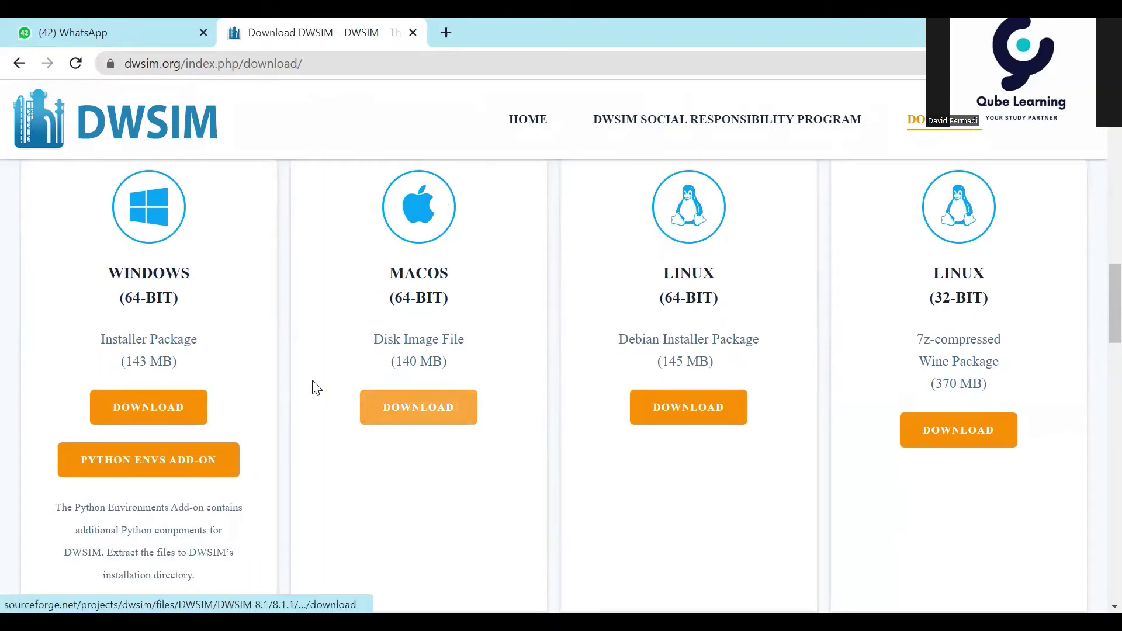
scroll(258, 373, up, 2)
scroll(292, 358, down, 4)
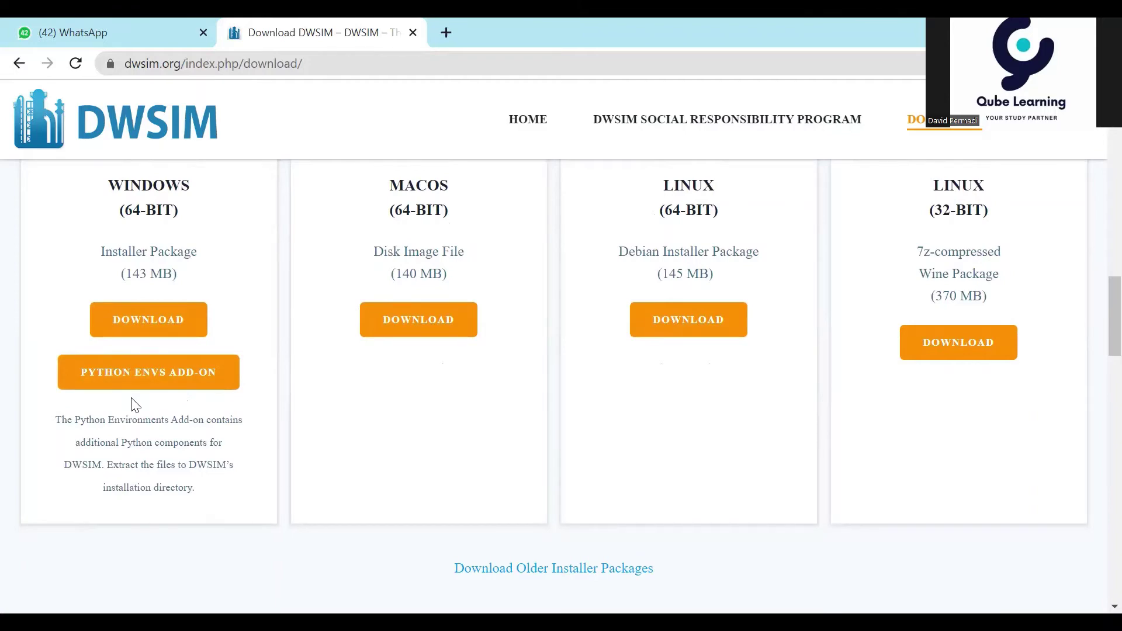
- Review the download page again, comparing the latest release details with the Windows 64-bit installer package
scroll(157, 406, up, 8)
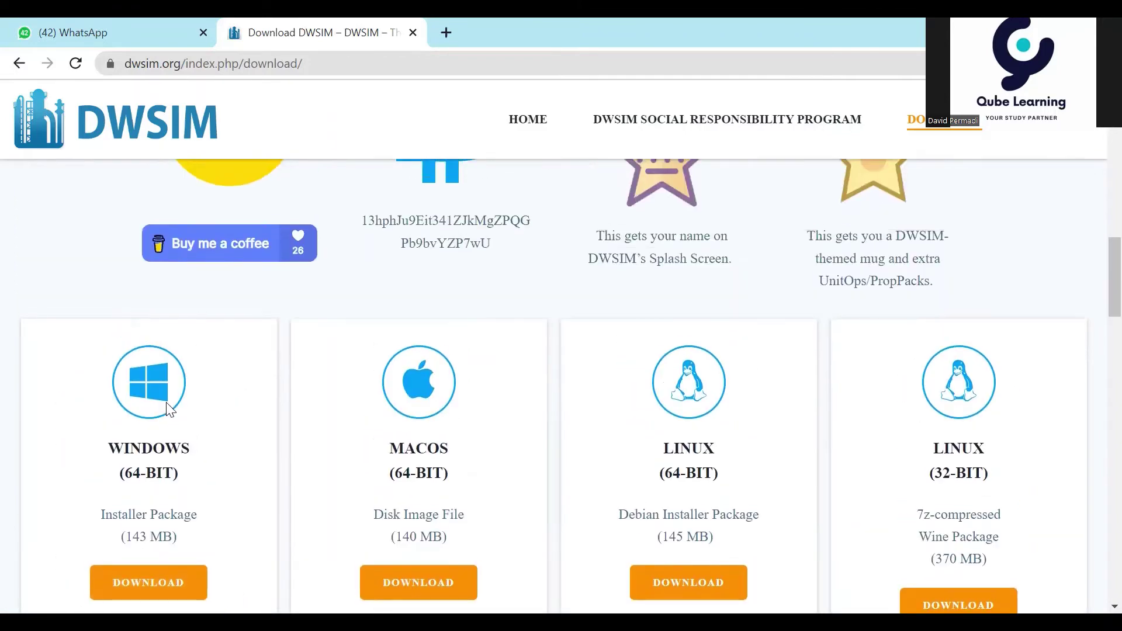
scroll(180, 397, up, 9)
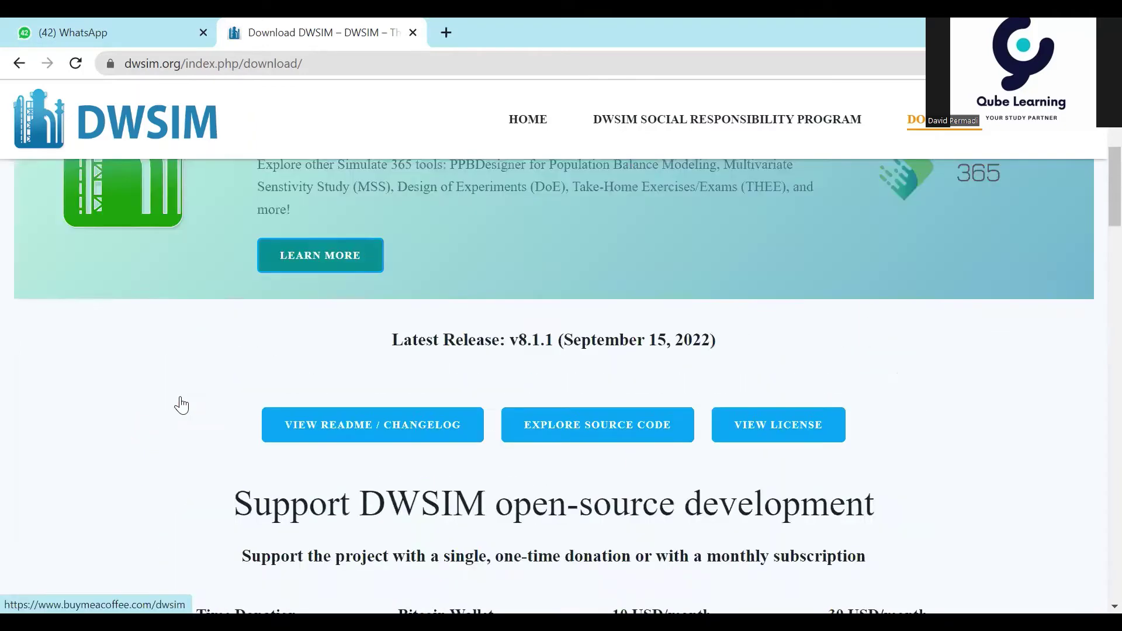
scroll(181, 398, up, 2)
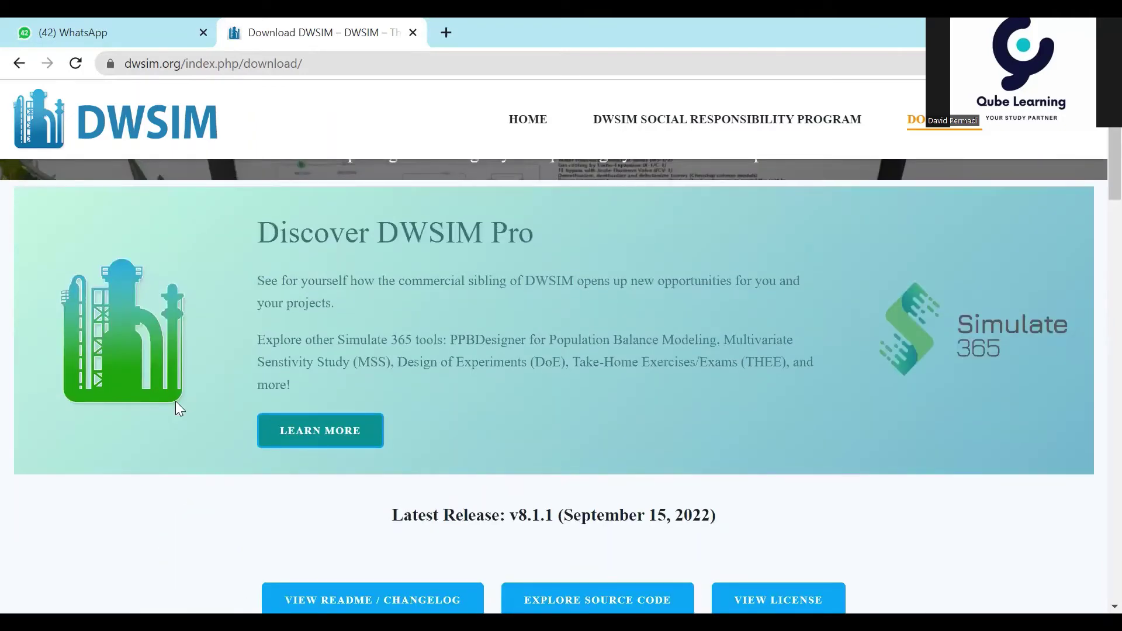
scroll(175, 403, down, 10)
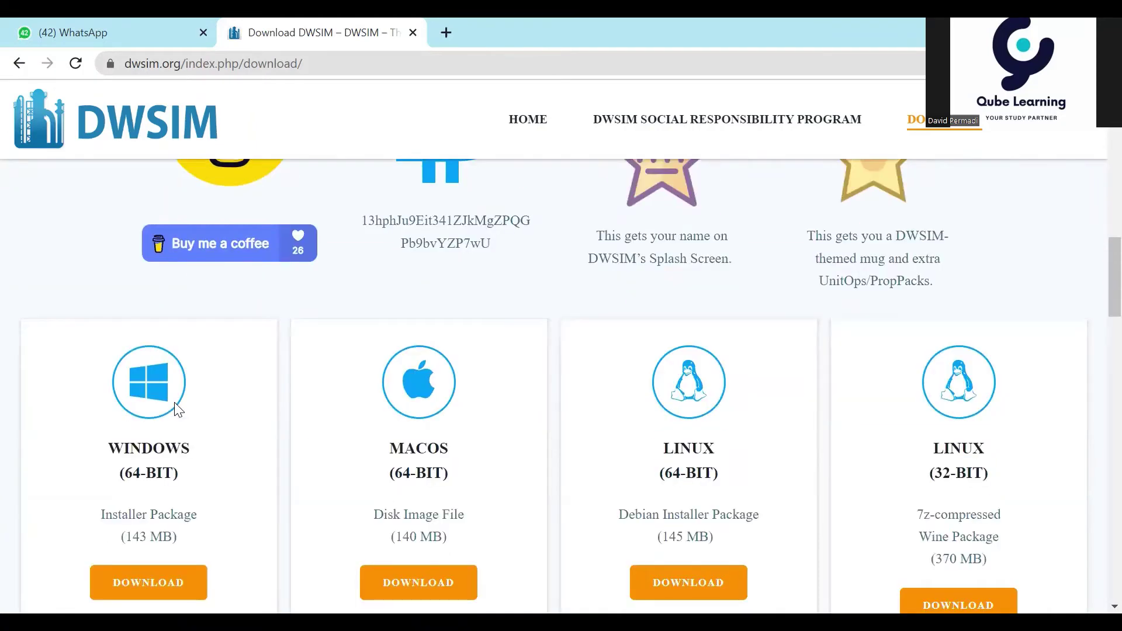
scroll(175, 405, down, 3)
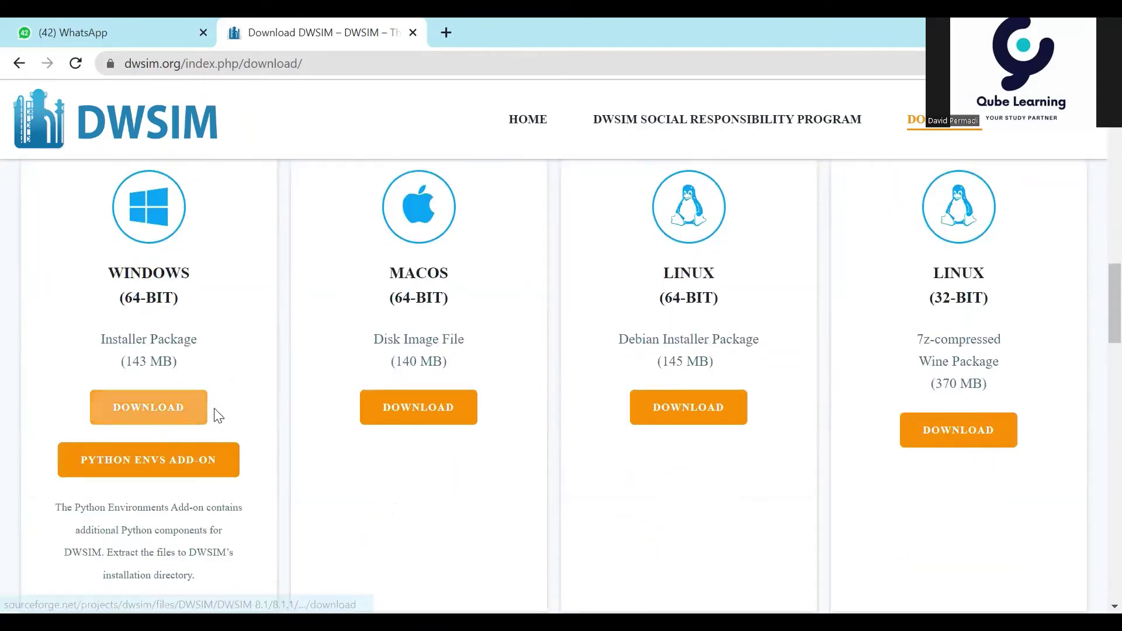
scroll(199, 403, down, 2)
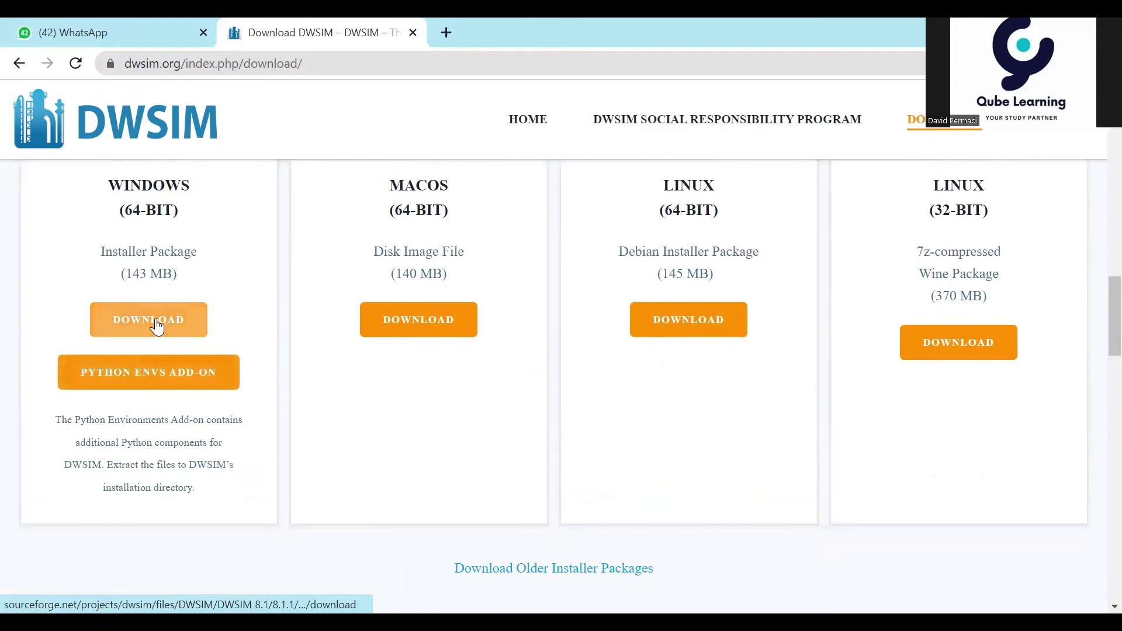
scroll(248, 353, up, 3)
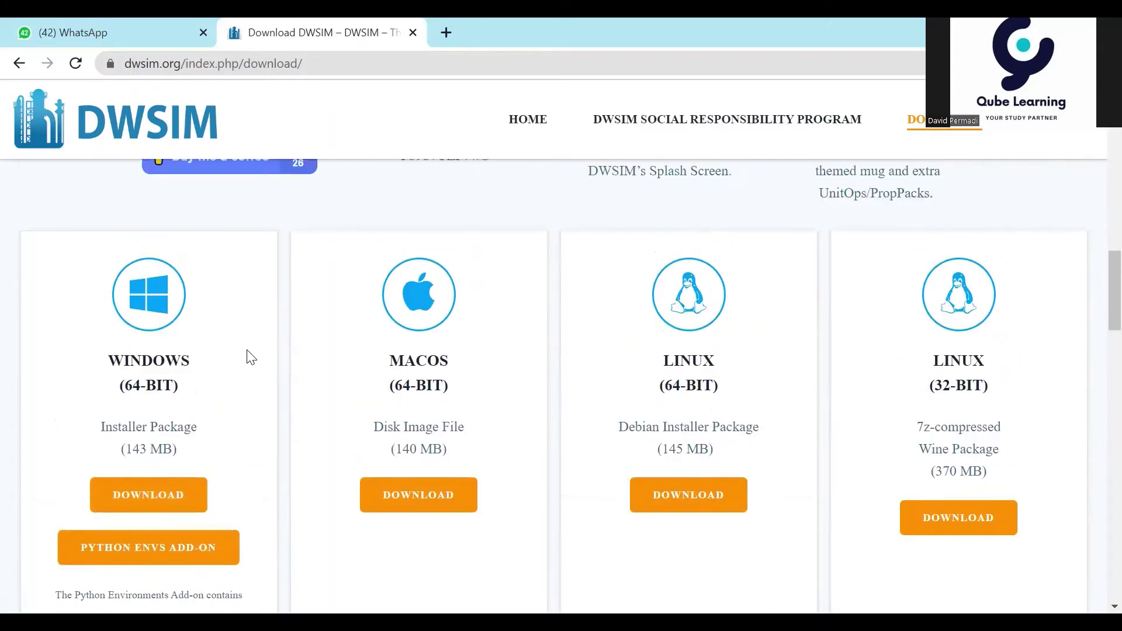
scroll(249, 360, up, 10)
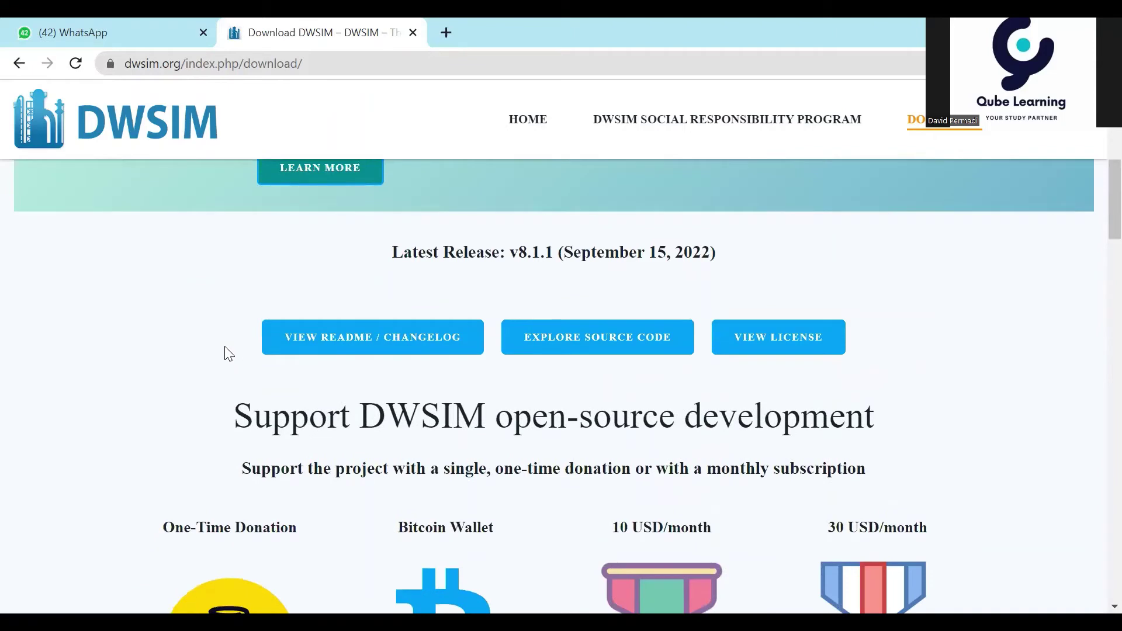
scroll(281, 433, up, 7)
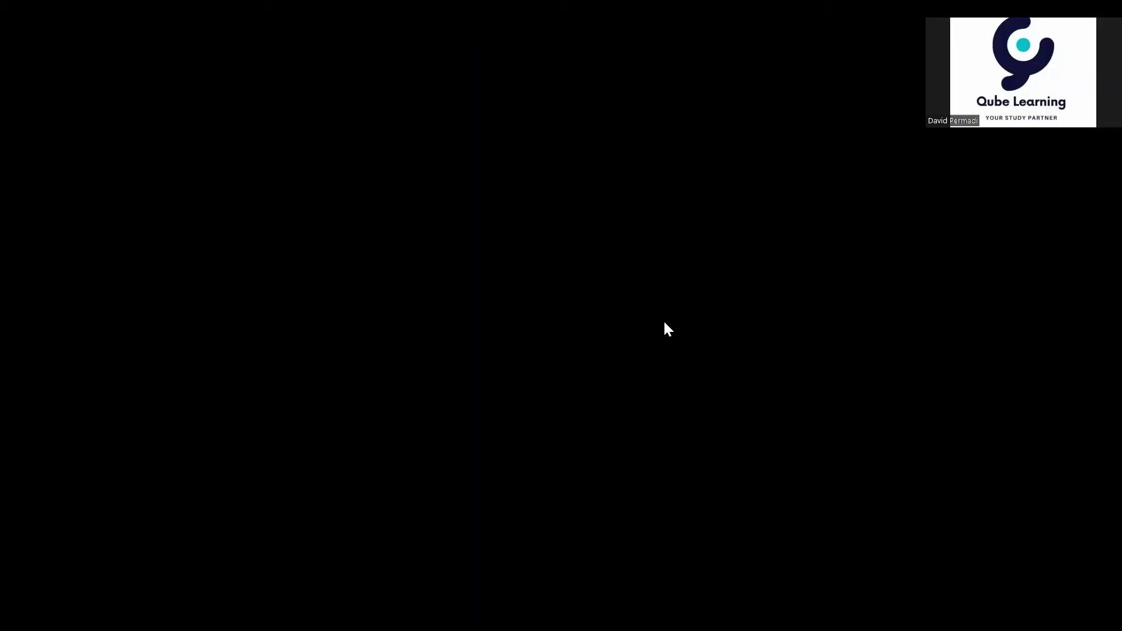
- Switch to the DWSIM desktop application and look through its recent simulation files
key(Return)
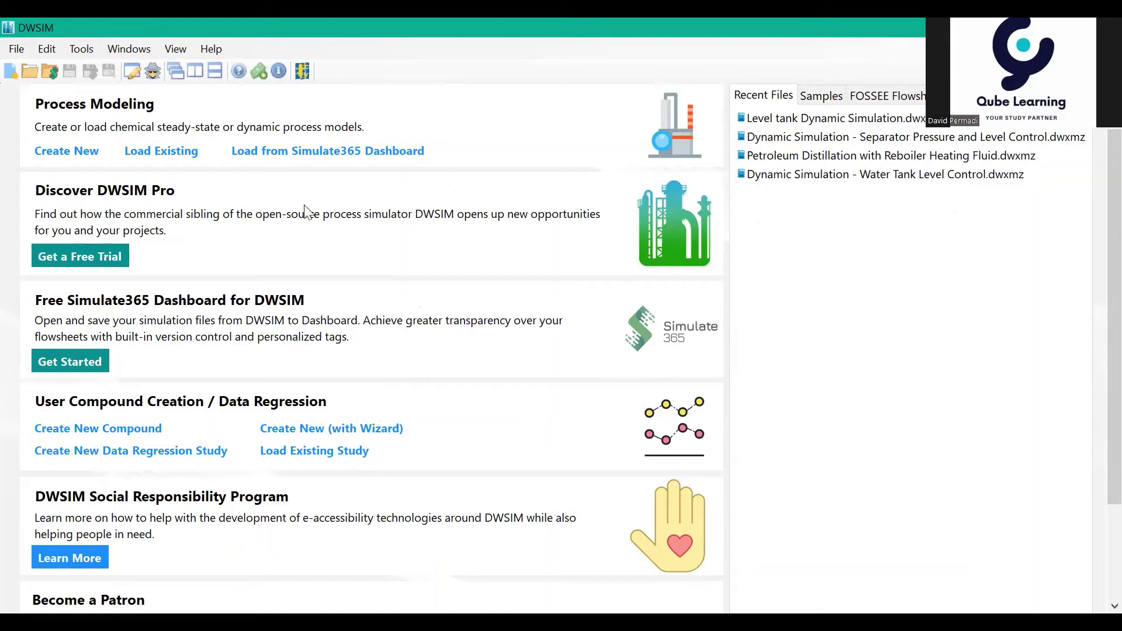
scroll(193, 281, down, 3)
scroll(190, 283, up, 3)
click(867, 166)
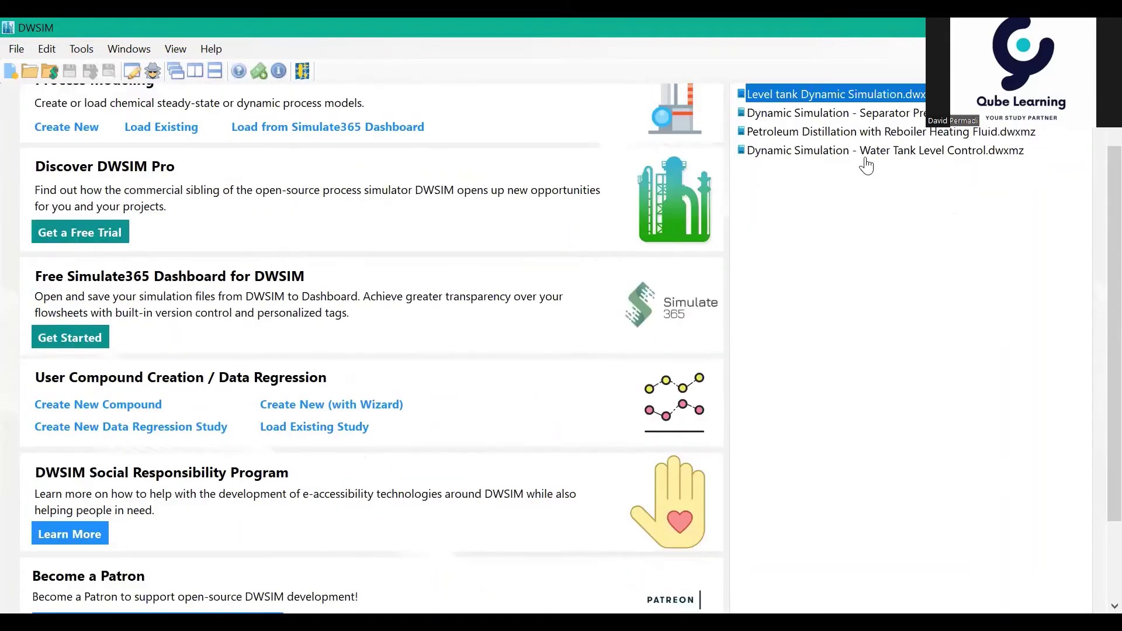
scroll(836, 184, up, 1)
click(810, 200)
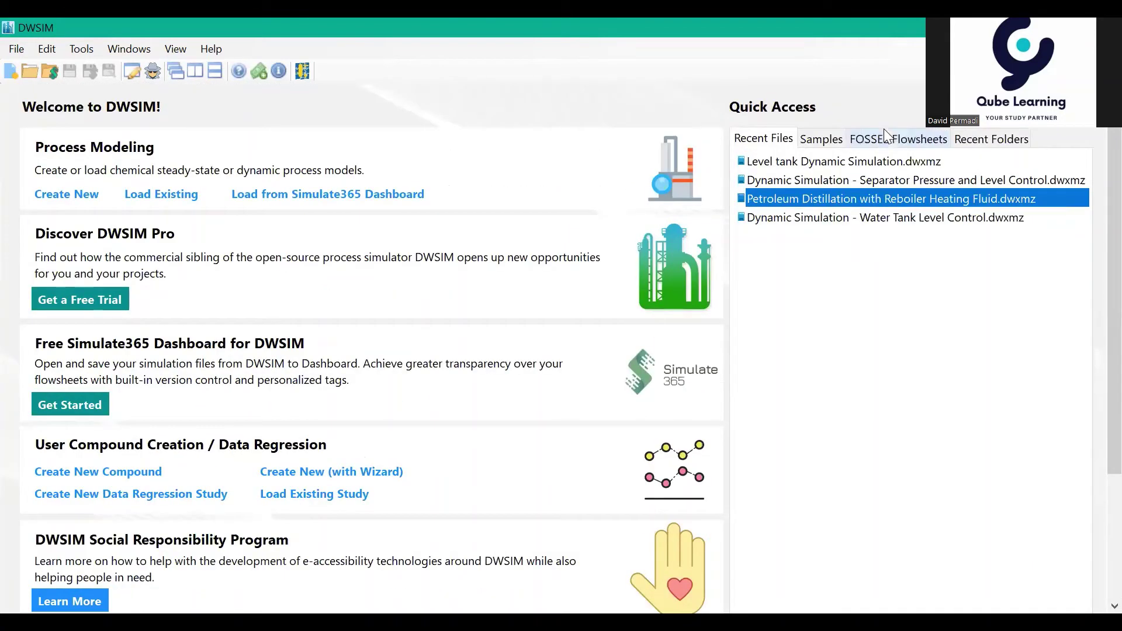
- Show the sample simulations and browse the list, selecting entries such as Gasoline Combustion (Cantera) and LiBr-H2O Heat Pump for Chip Cooling
click(831, 144)
click(818, 200)
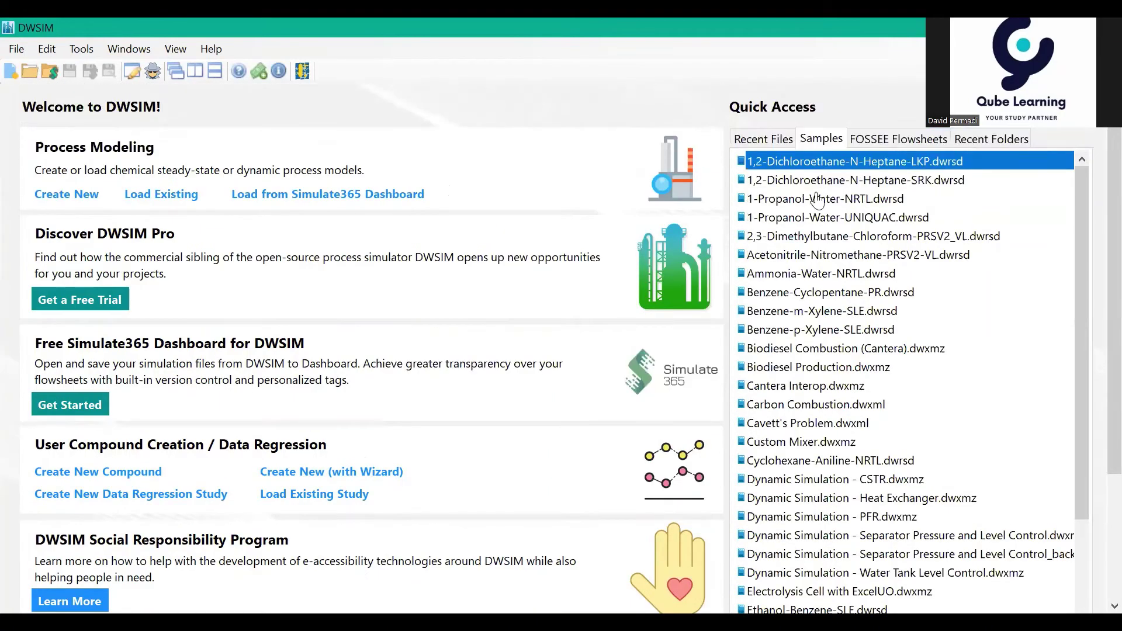
scroll(817, 200, down, 3)
click(823, 285)
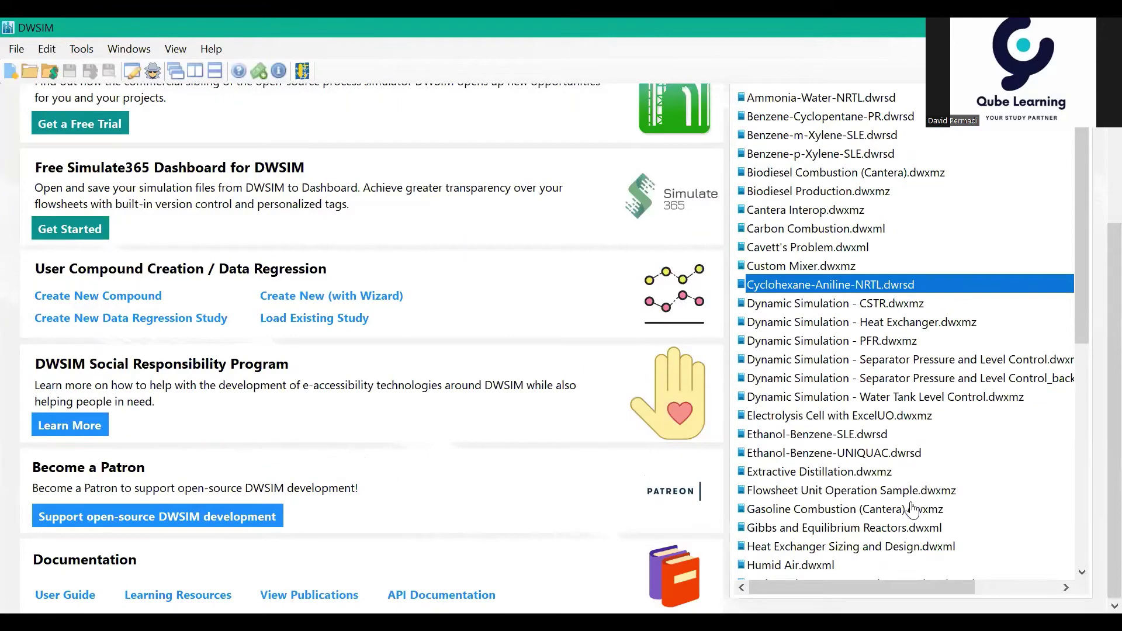
click(913, 509)
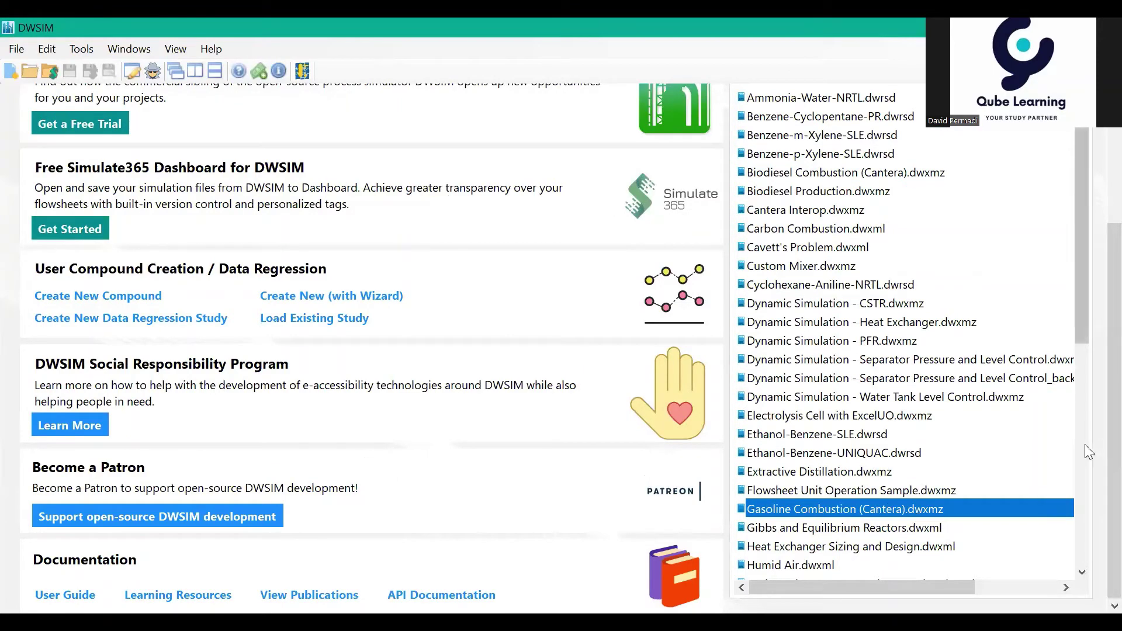
scroll(1085, 445, down, 6)
scroll(824, 456, up, 3)
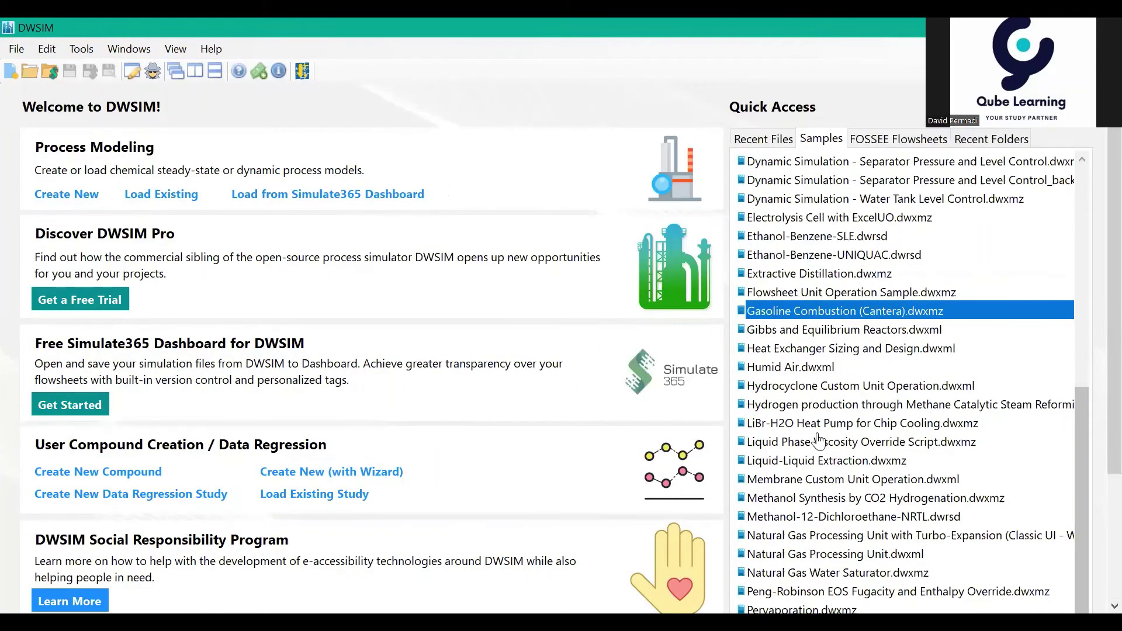
click(819, 441)
click(813, 424)
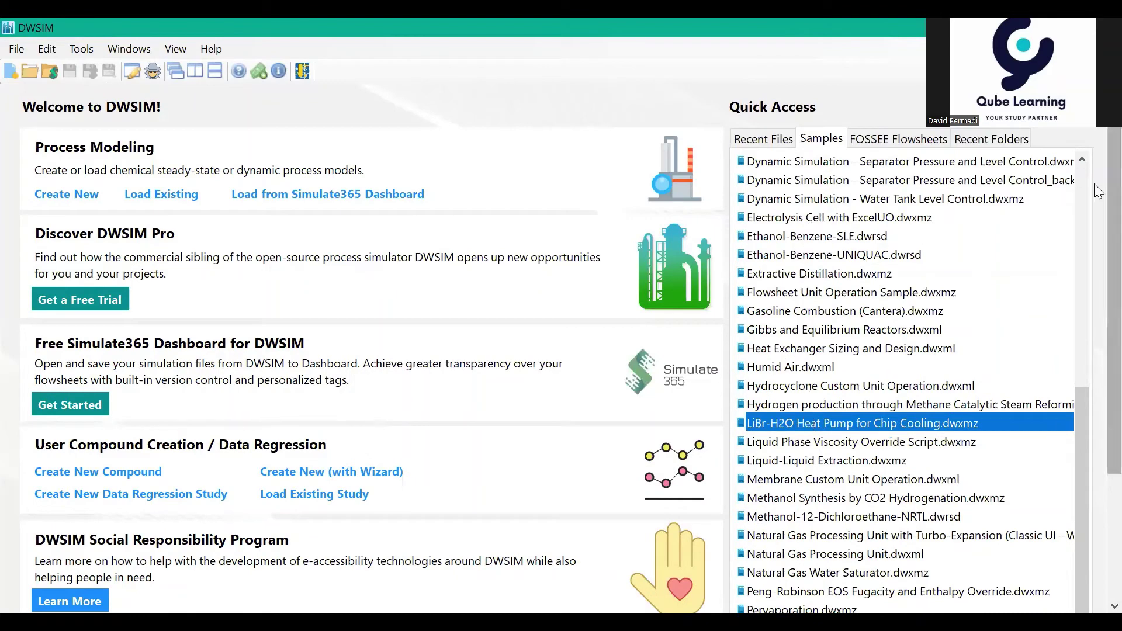
- Look back through the sample simulations, selecting dynamic examples such as Dynamic Simulation - CSTR and Dynamic Simulation - PFR
scroll(1088, 386, up, 4)
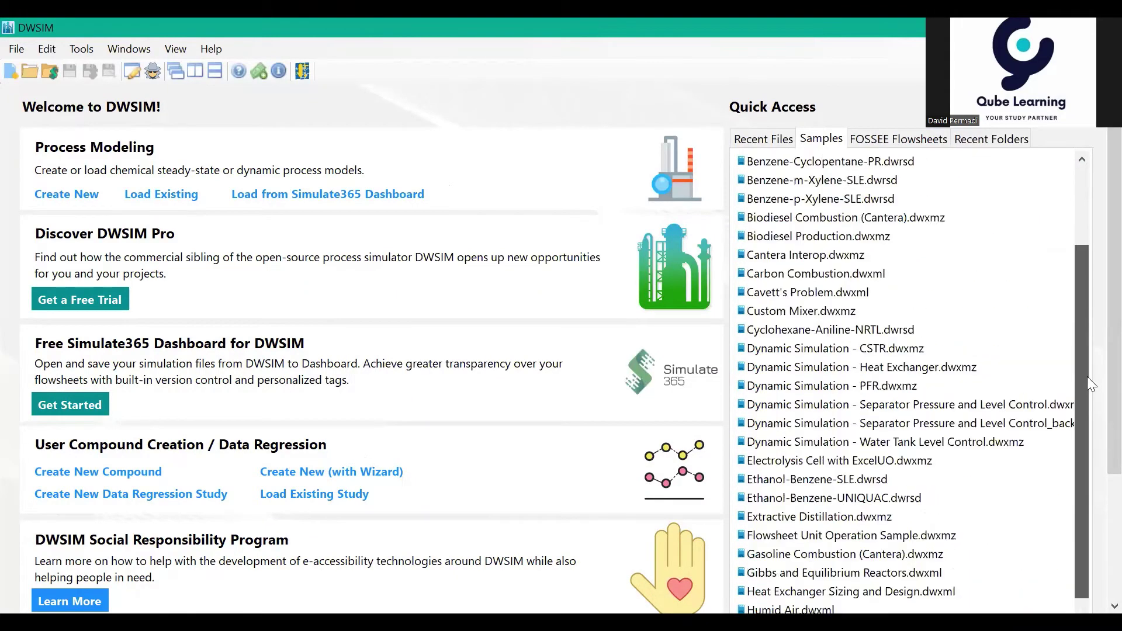
scroll(1089, 383, up, 3)
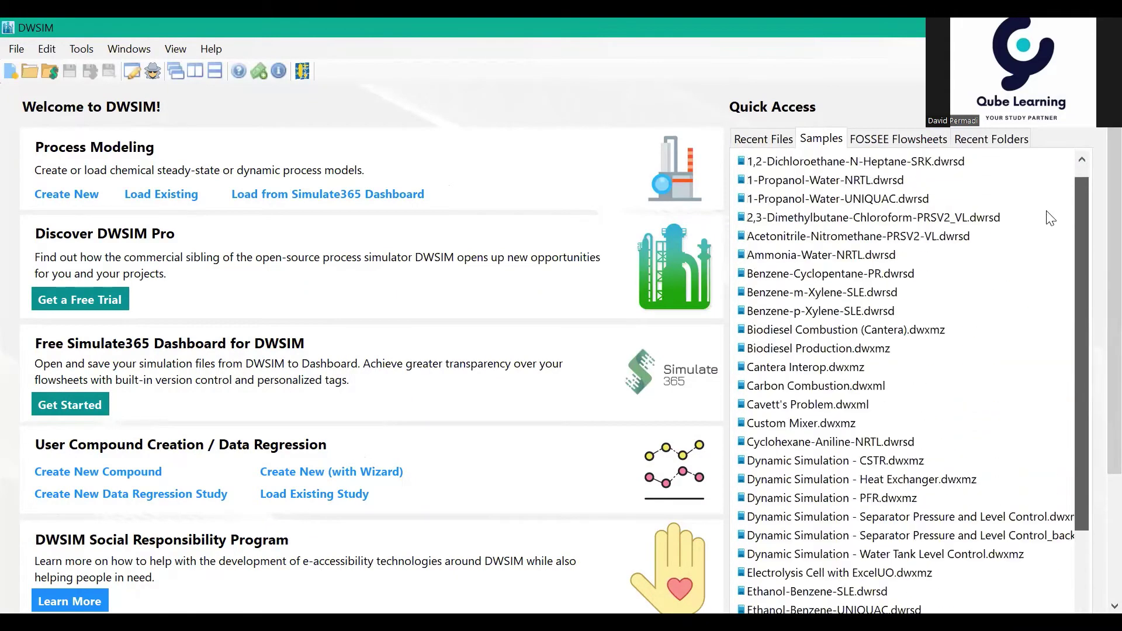
click(870, 254)
click(817, 368)
click(1064, 459)
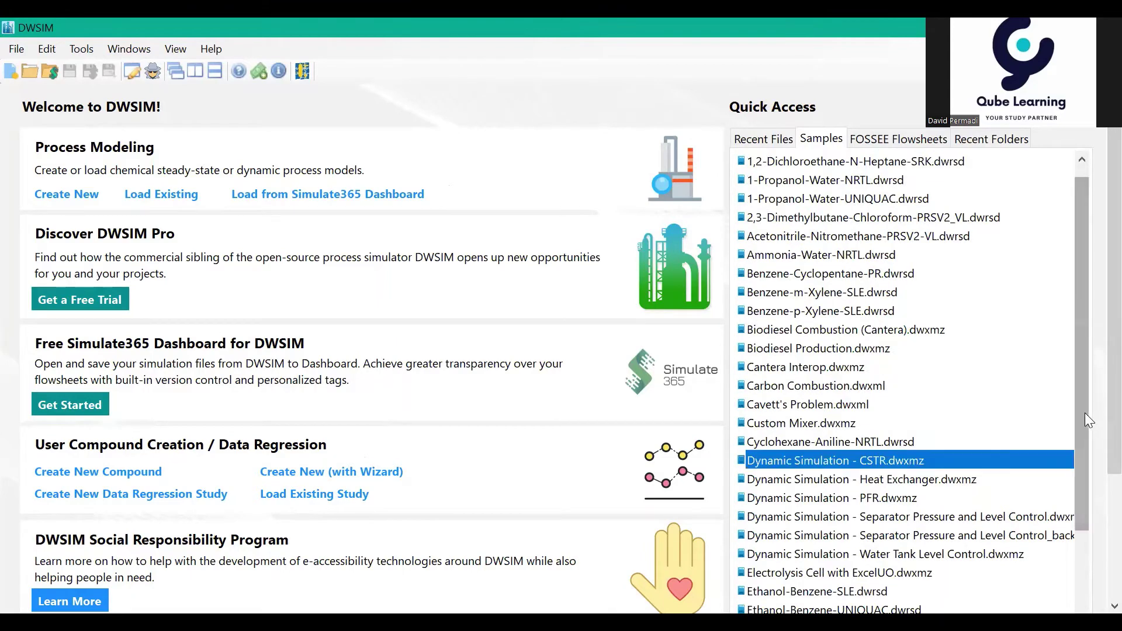
drag(1085, 412, 1079, 456)
click(1068, 423)
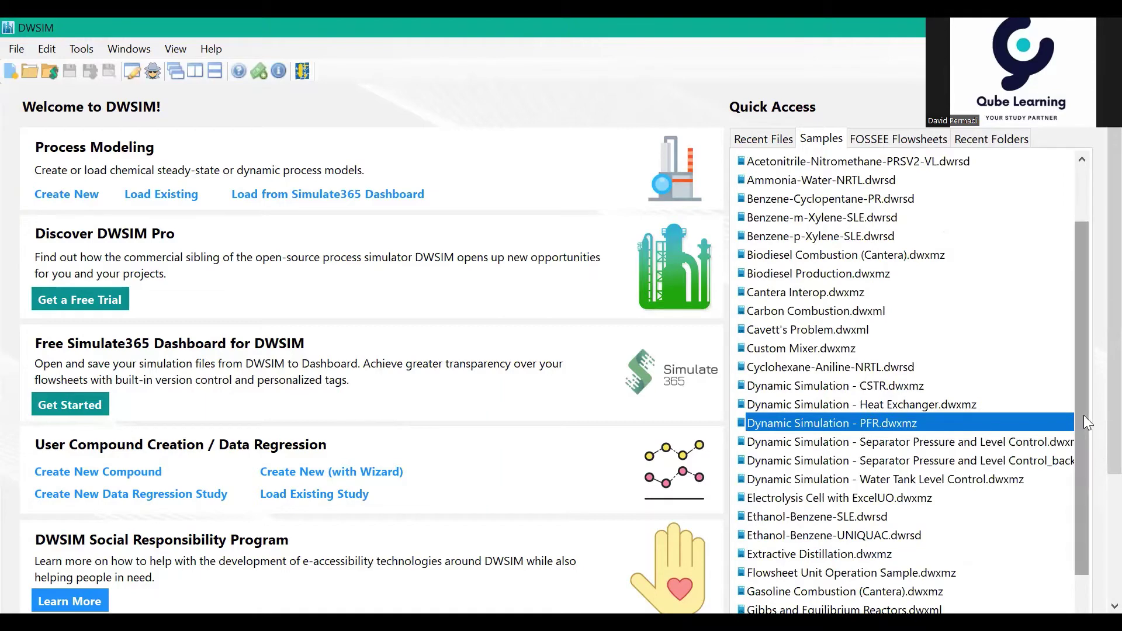
drag(1084, 417, 1076, 364)
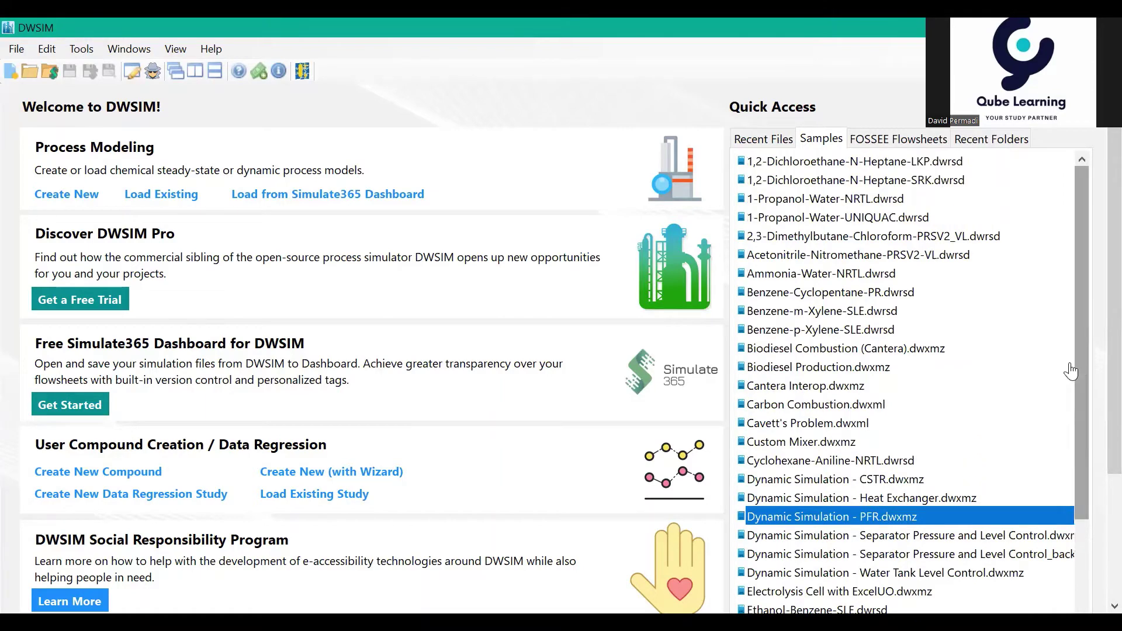
- Show the FOSSEE flowsheets and browse the completed ones, selecting entries such as Methanol-Water Separation using Neat Operation and Production of Acetic Acid using Acetaldehyde
click(895, 142)
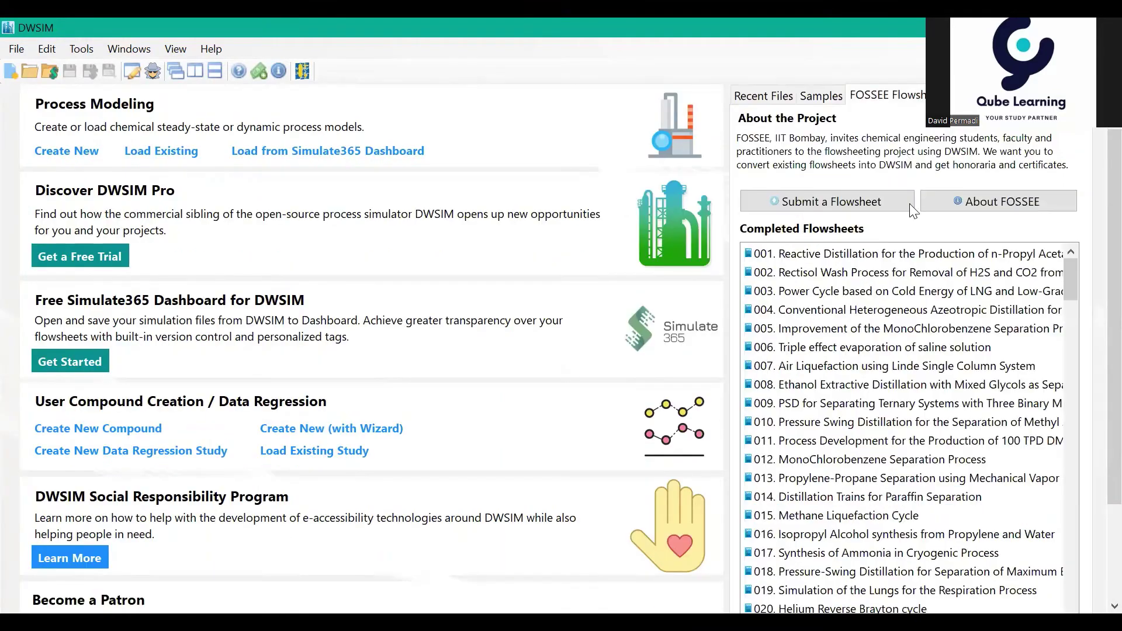
scroll(888, 431, down, 2)
click(903, 420)
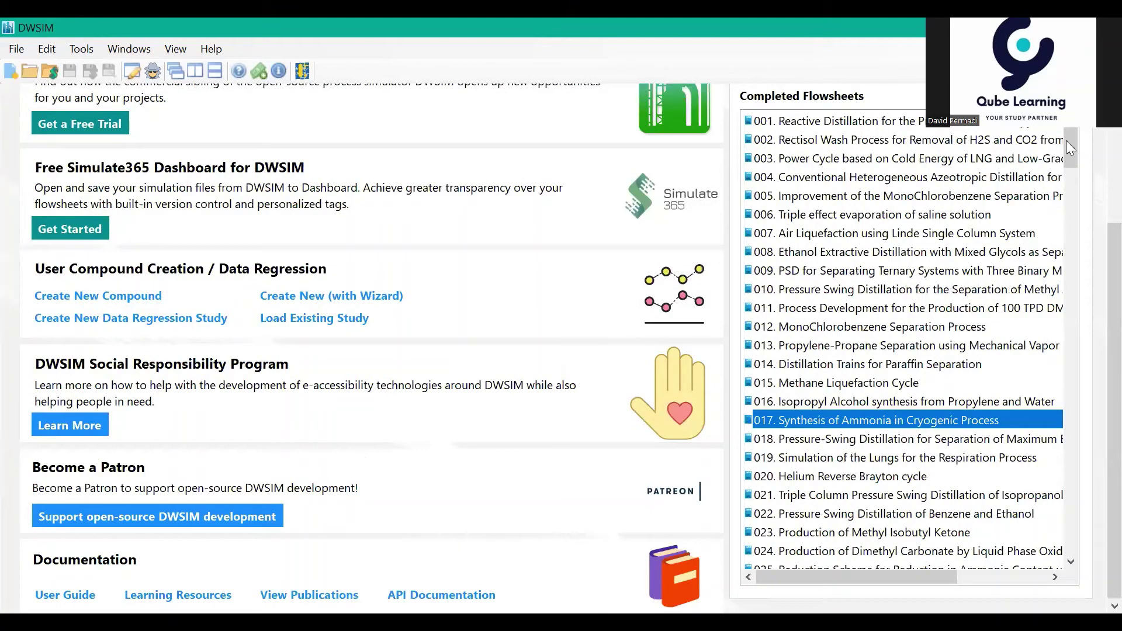
drag(1067, 140, 1084, 244)
scroll(1085, 244, down, 5)
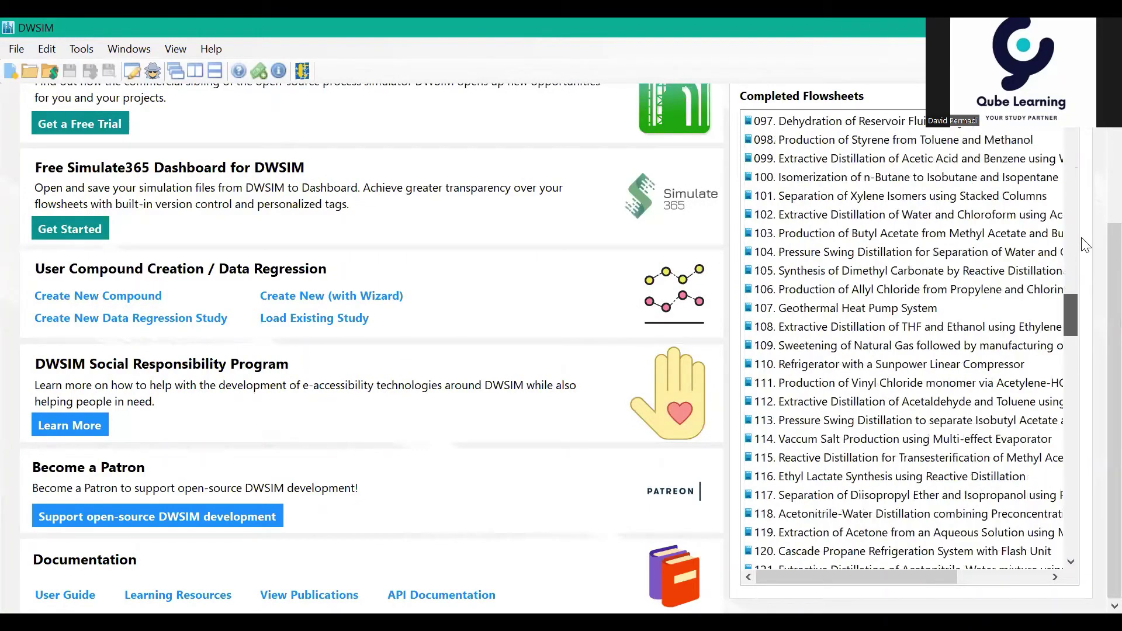
scroll(1075, 383, down, 15)
scroll(1079, 424, down, 8)
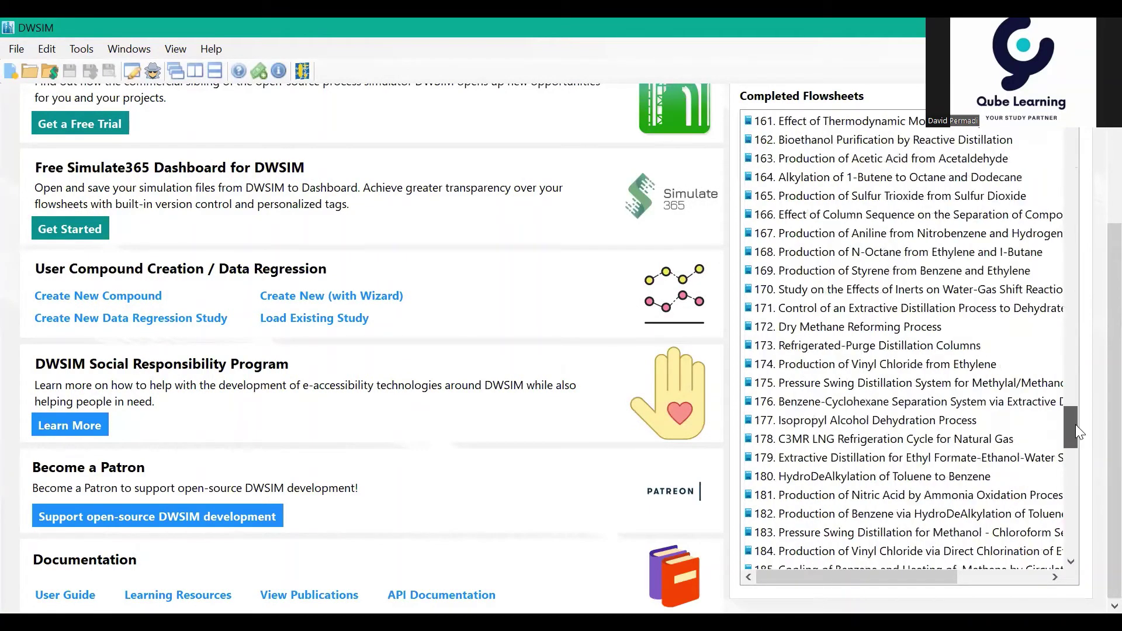
scroll(1075, 434, down, 3)
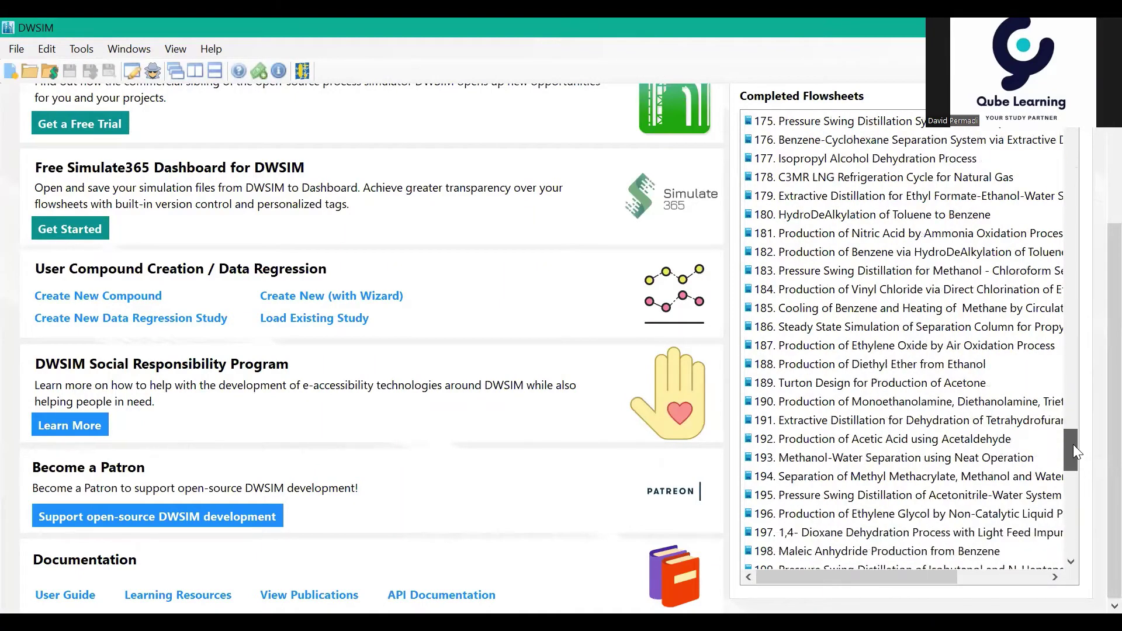
click(808, 462)
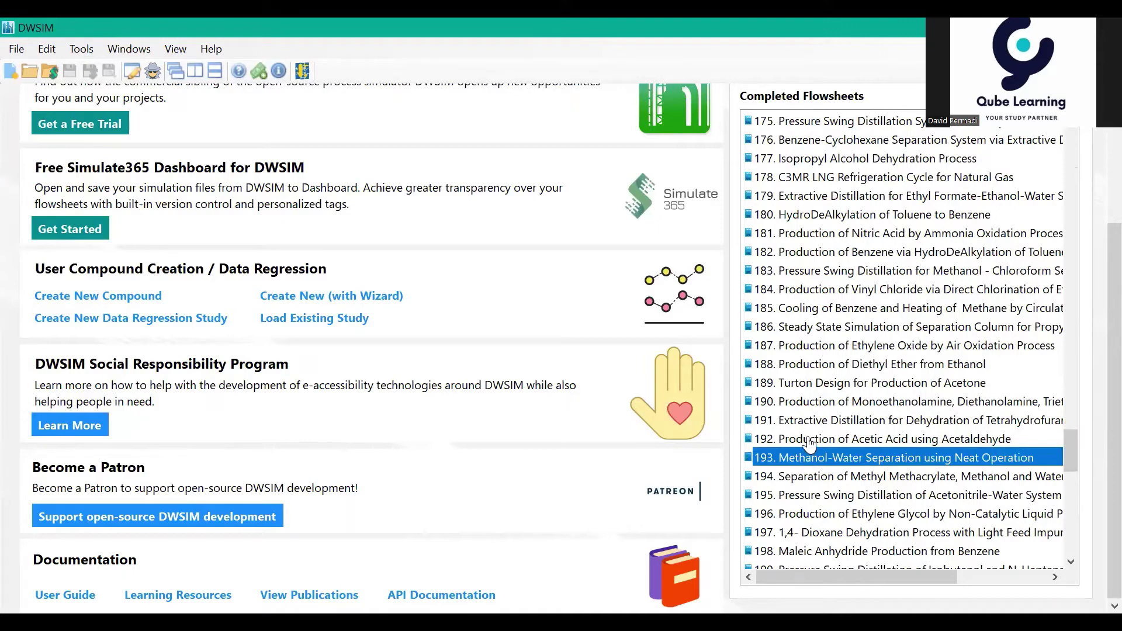
click(810, 439)
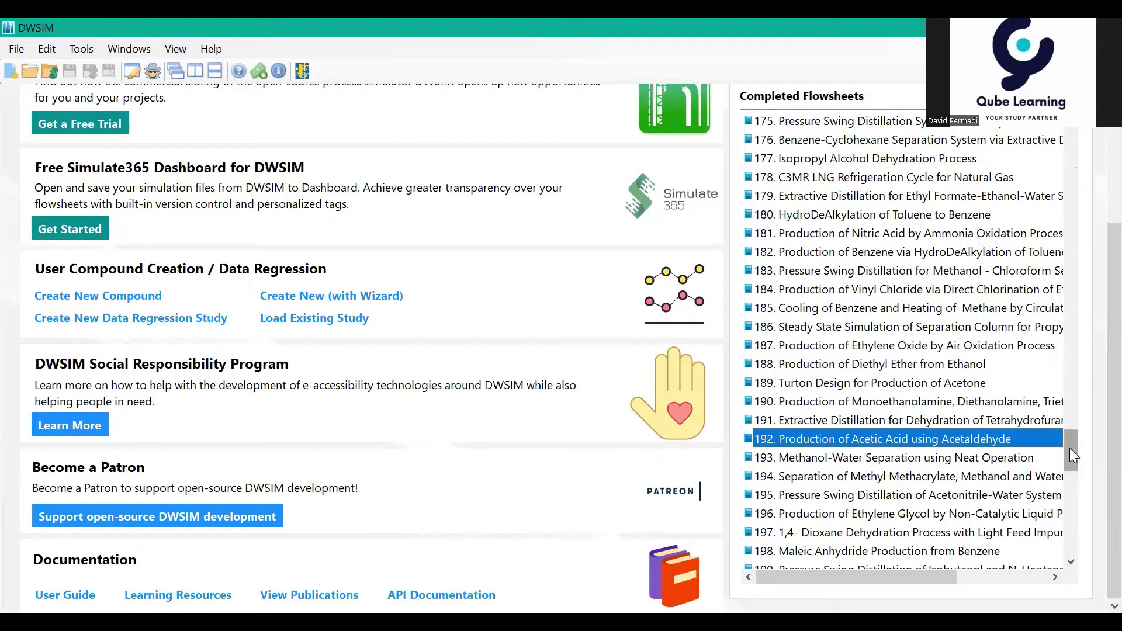
- Browse the completed flowsheets through to the end, selecting Synthesis of Methanol on the way, and return to the start of the list
drag(1070, 448, 1074, 493)
scroll(1073, 492, down, 5)
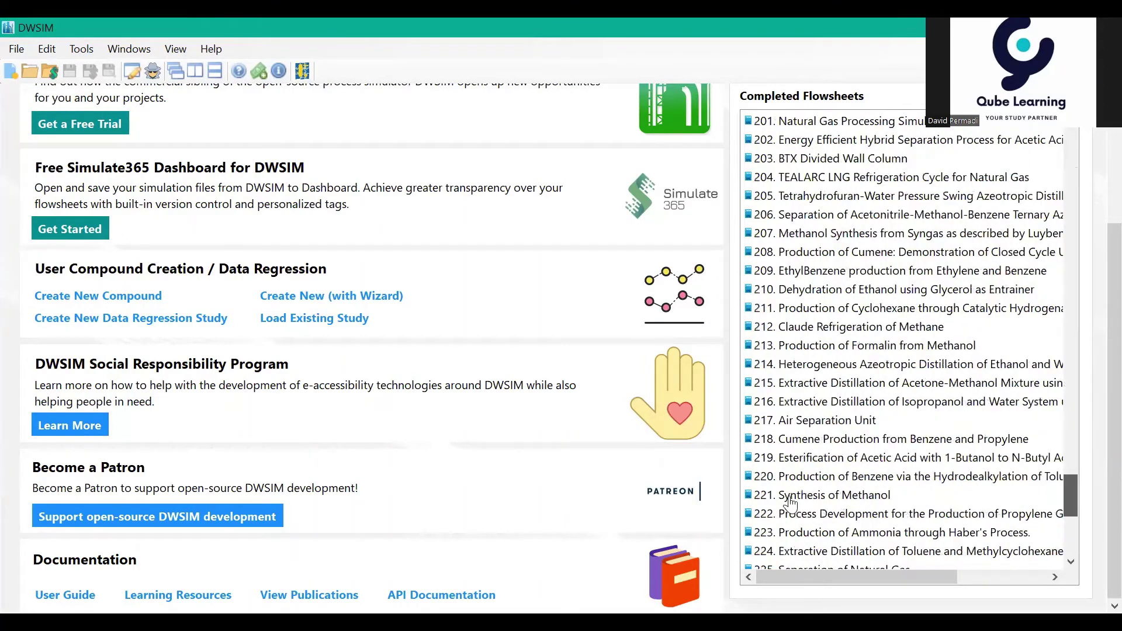
click(786, 497)
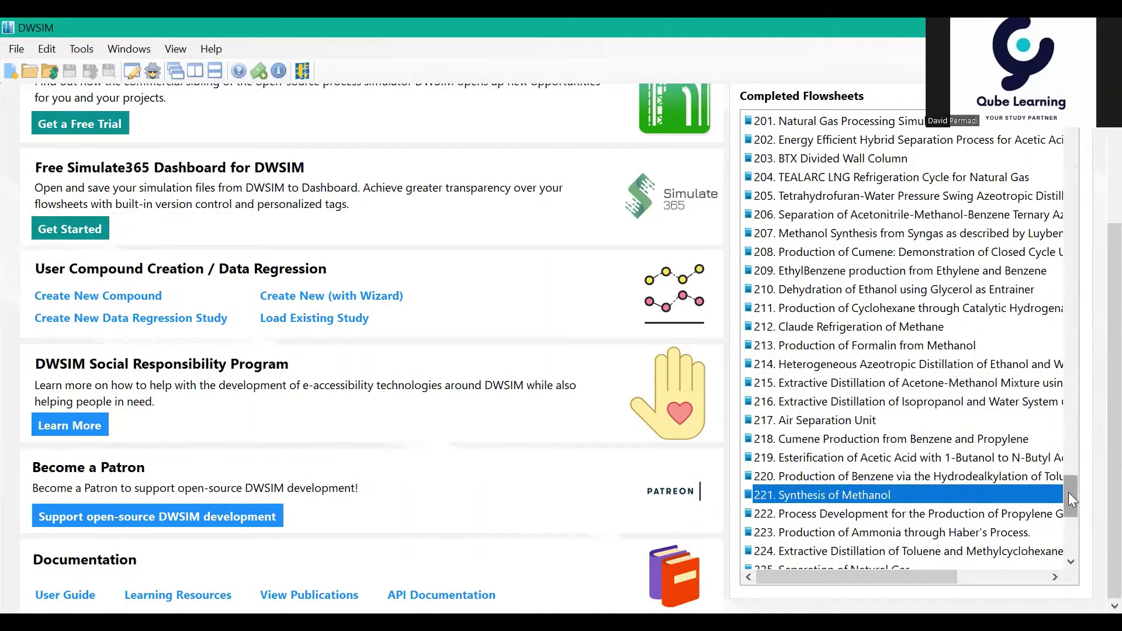
drag(1068, 492, 1068, 546)
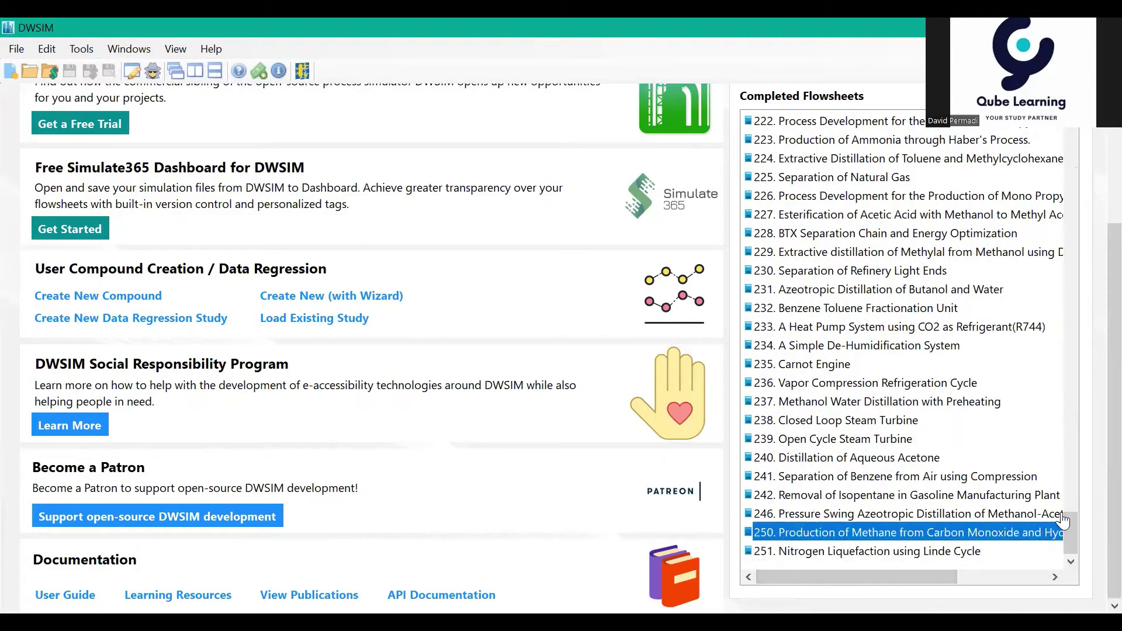
drag(1071, 532, 1038, 121)
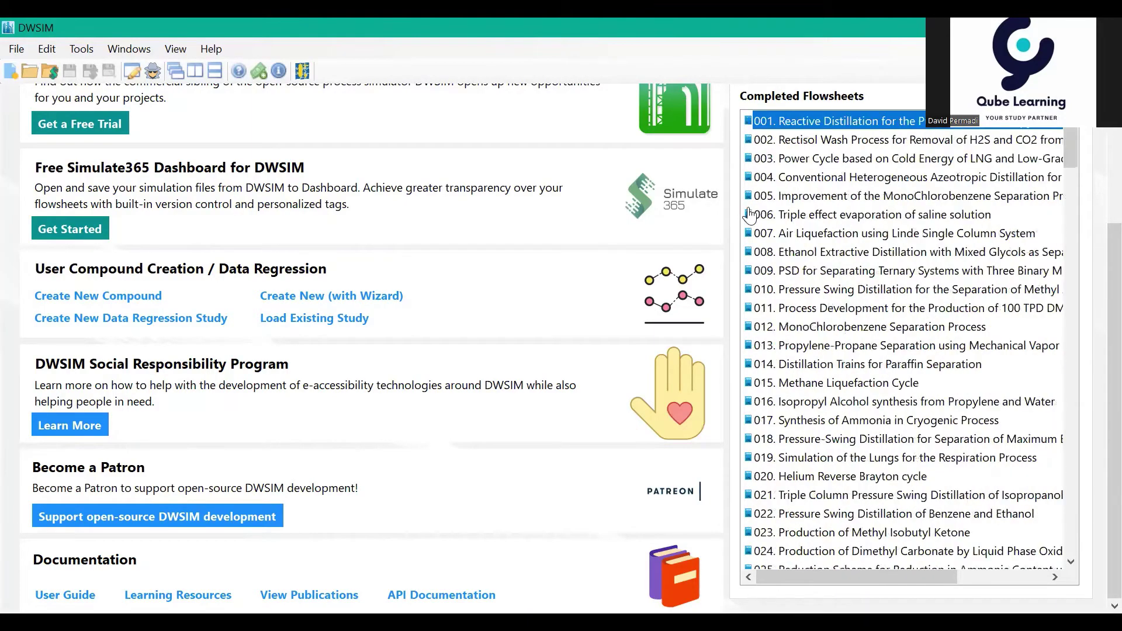
scroll(180, 253, up, 3)
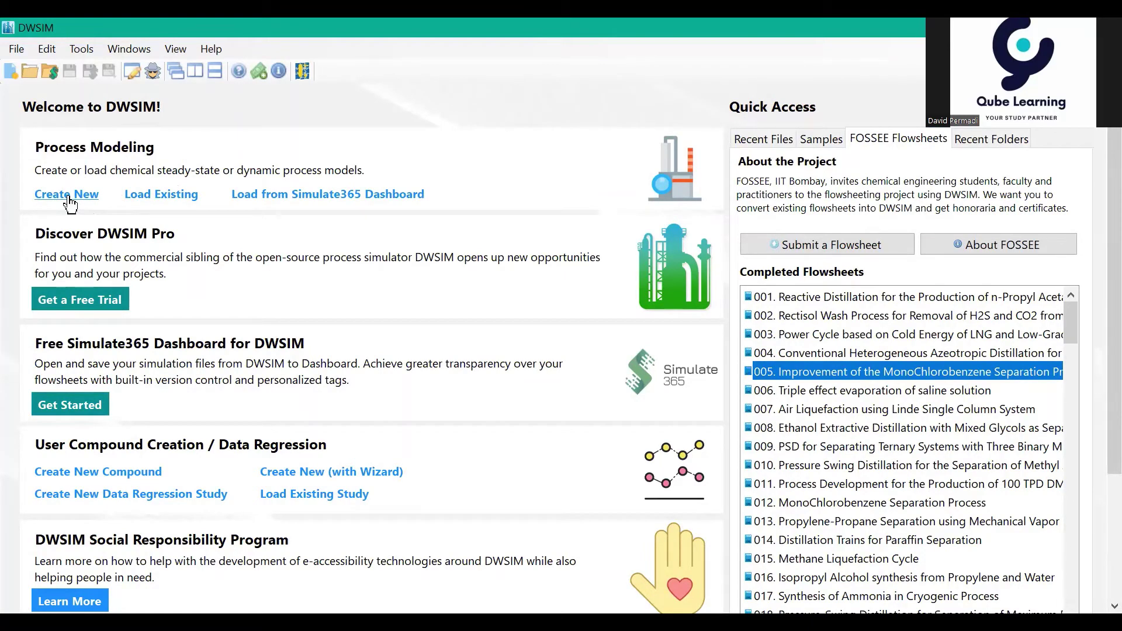
- Create a new process simulation and advance its configuration wizard to the compound selection
scroll(70, 203, down, 1)
click(185, 153)
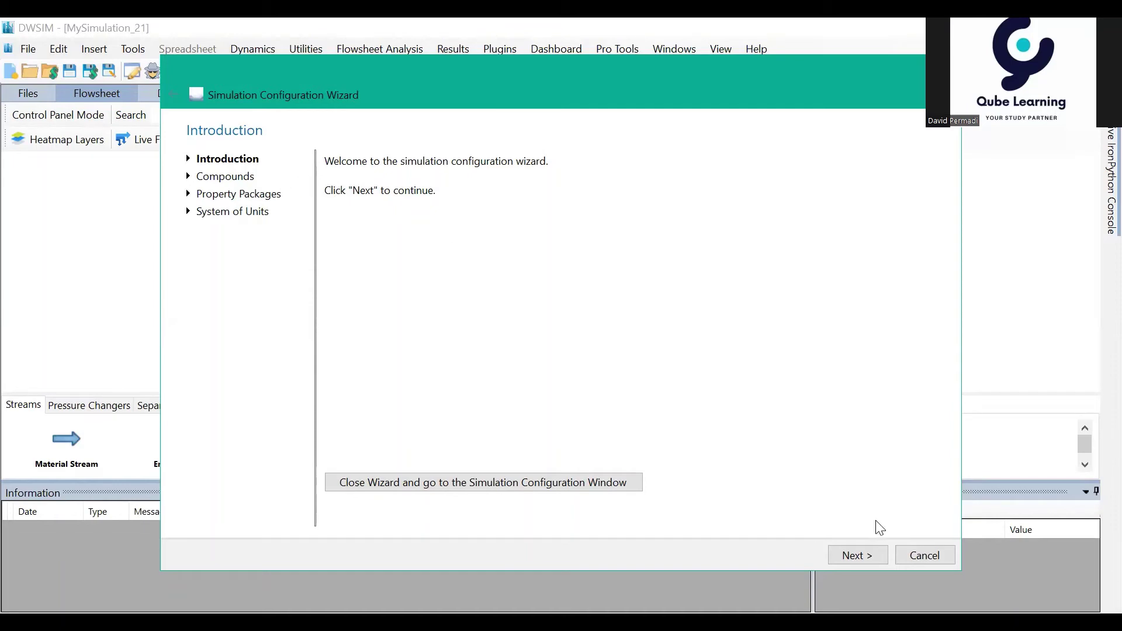
click(858, 554)
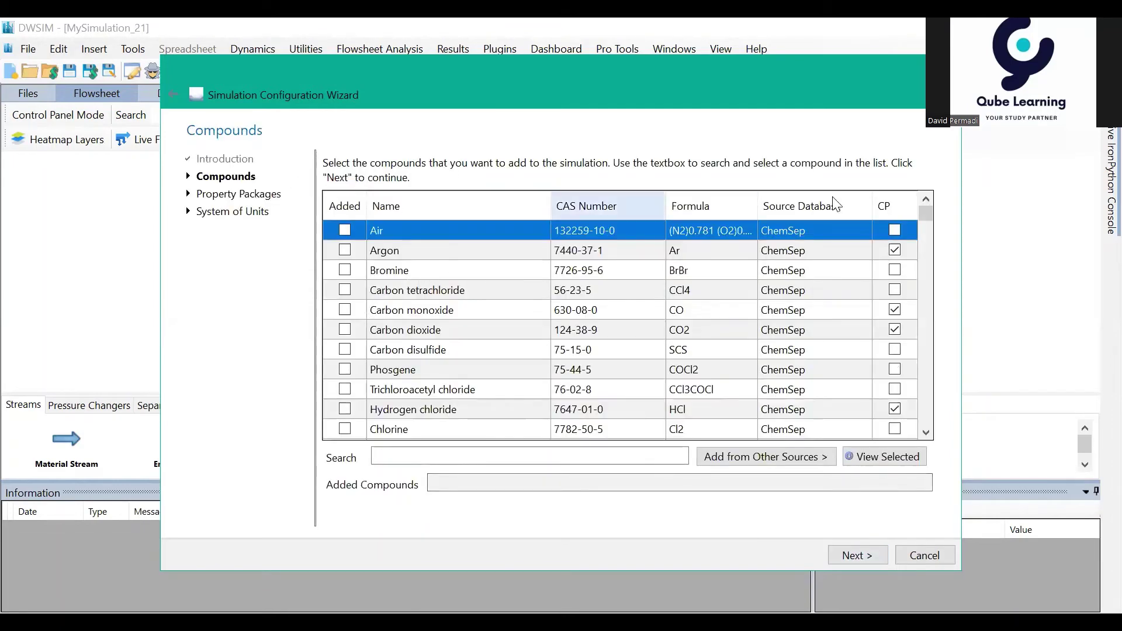
mouse_move(920, 222)
mouse_down()
mouse_move(923, 237)
mouse_move(926, 212)
mouse_up()
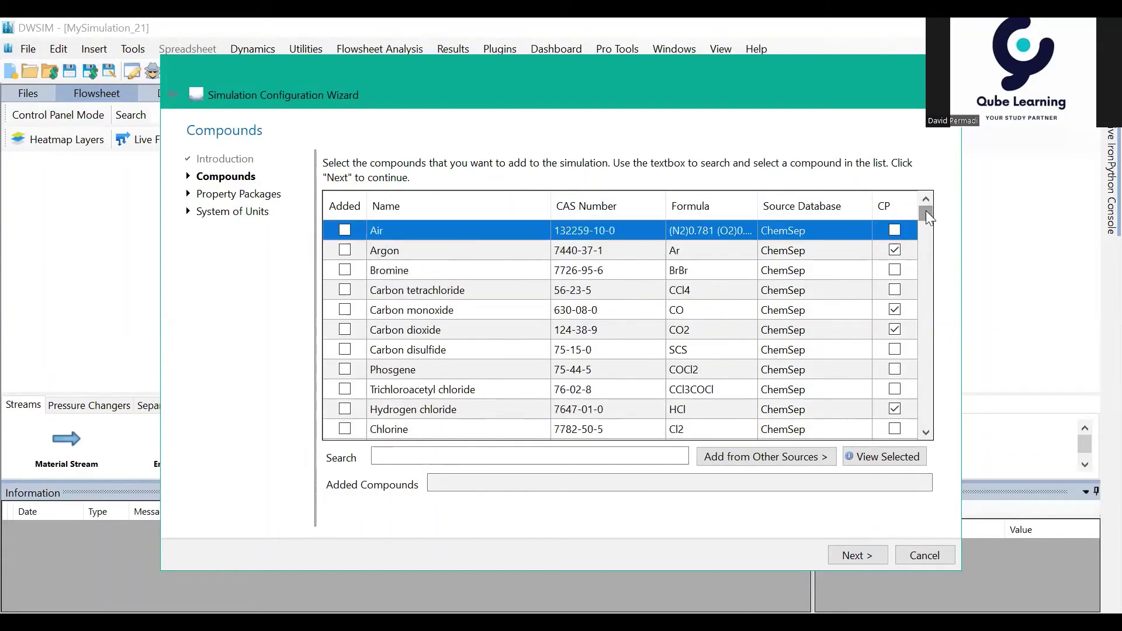
mouse_move(926, 214)
mouse_down()
mouse_move(936, 386)
mouse_move(927, 212)
mouse_up()
- Search the compound list for methane and add Methane to the simulation
click(530, 455)
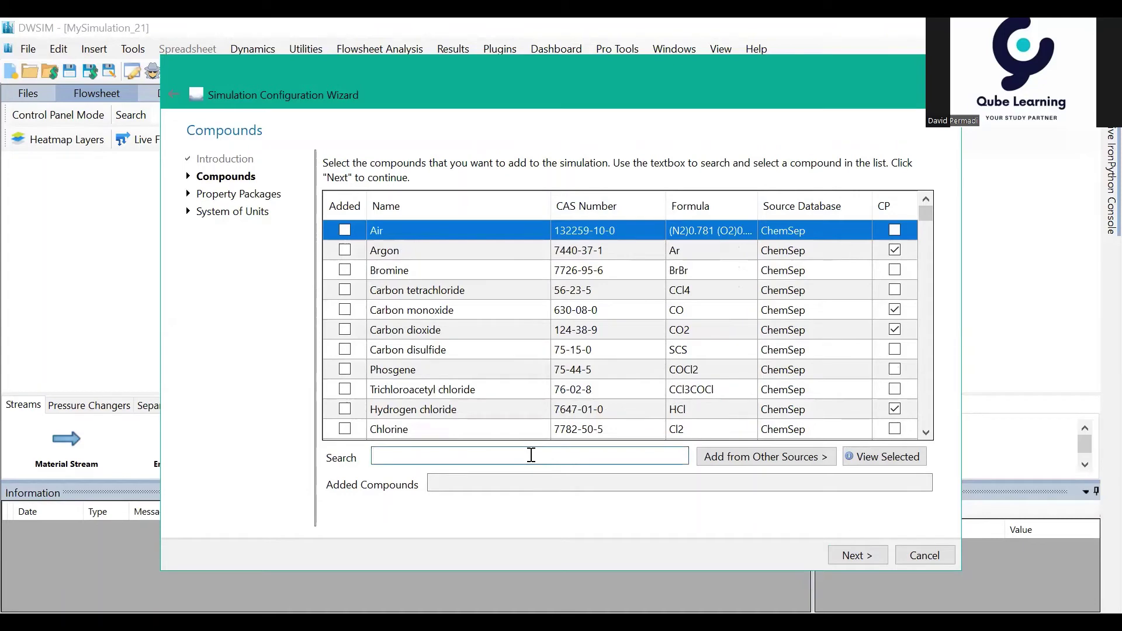
text(met)
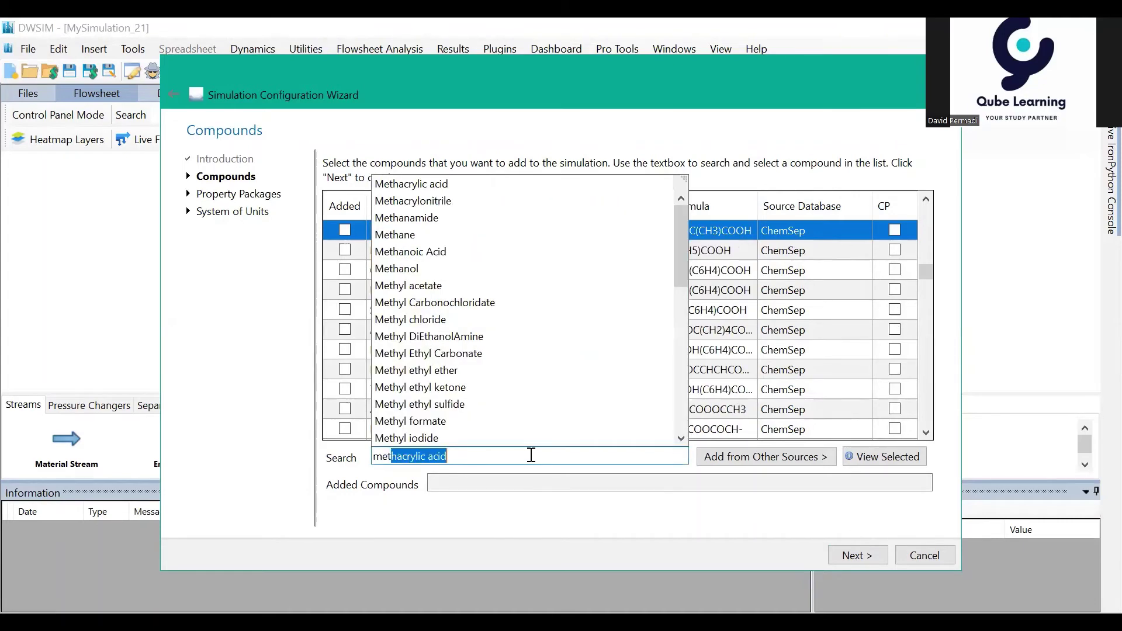
key(BackSpace)
key(BackSpace)
text(tha)
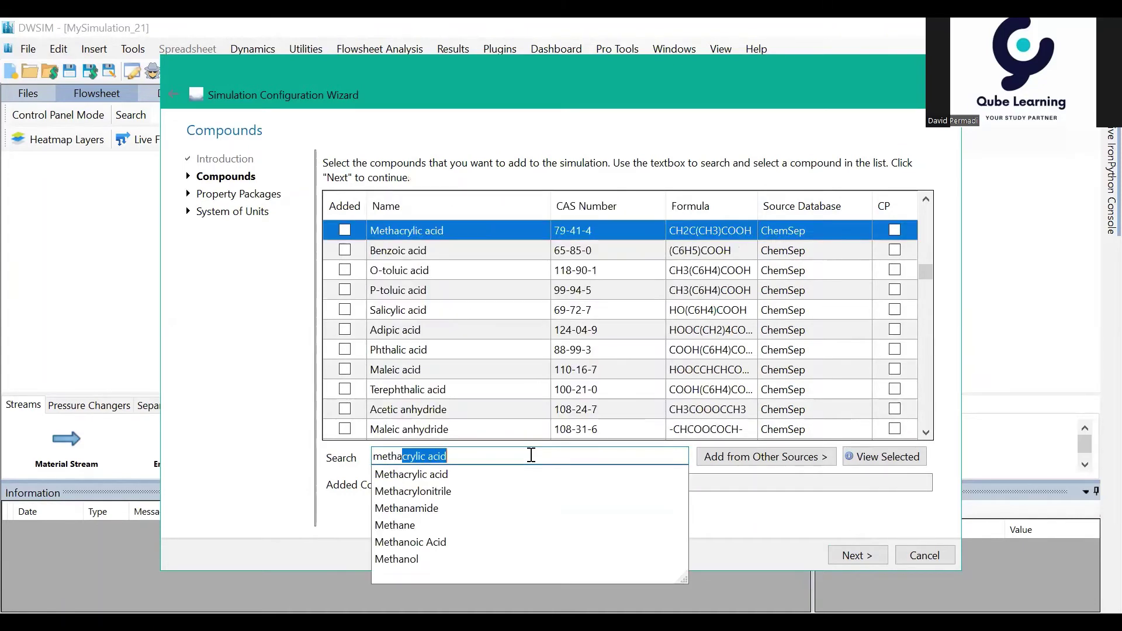
click(425, 519)
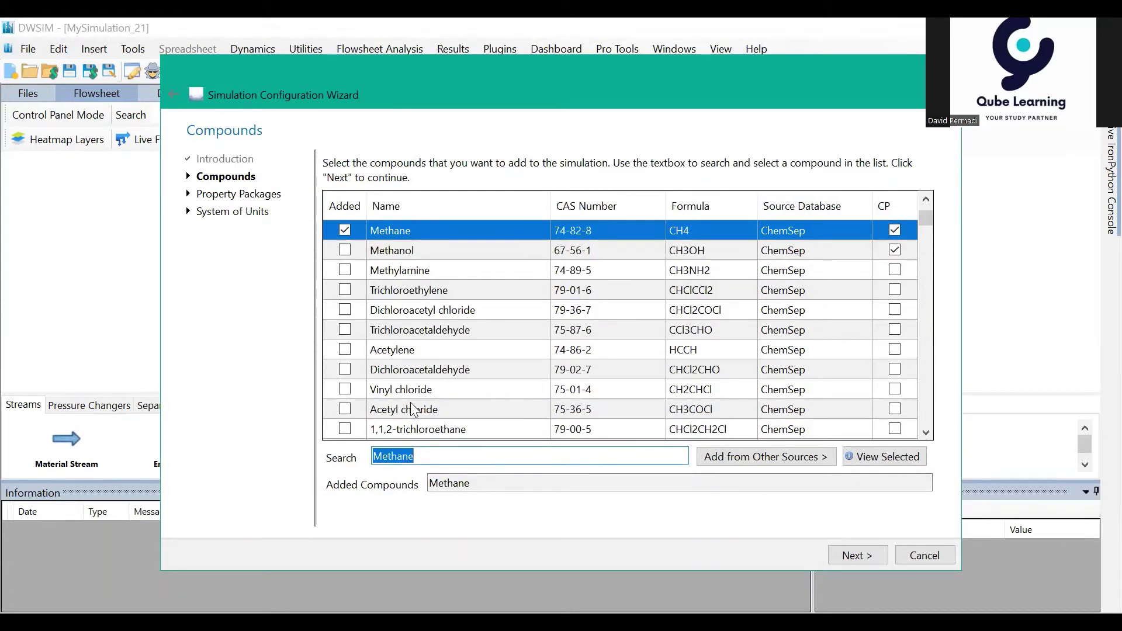
- Search for water and add Water to the simulation's compounds
text(water)
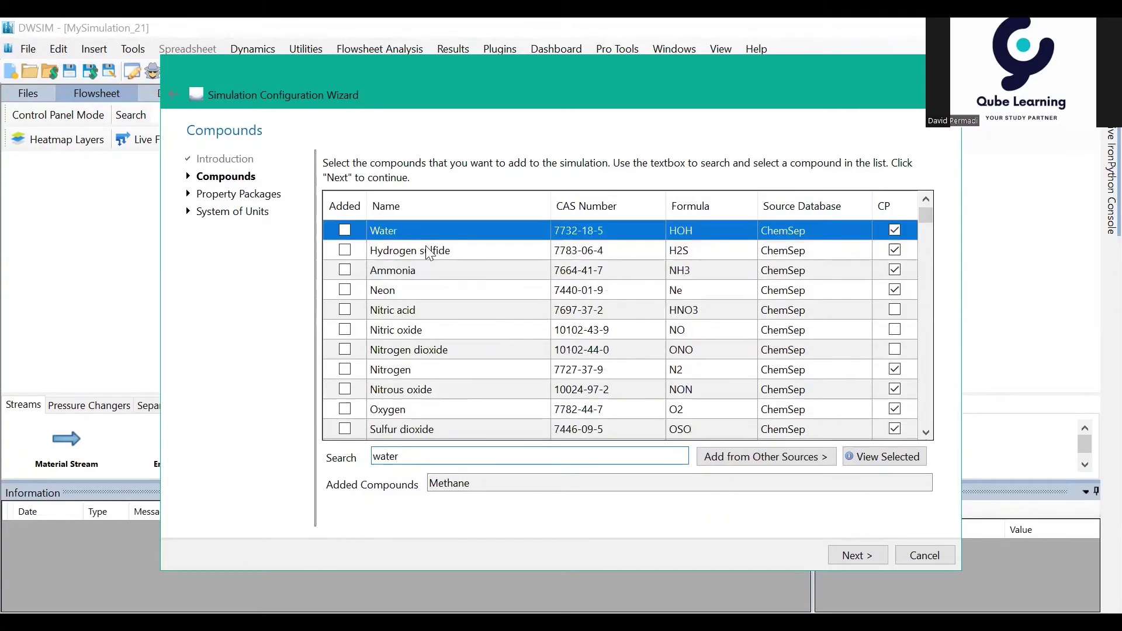
click(345, 231)
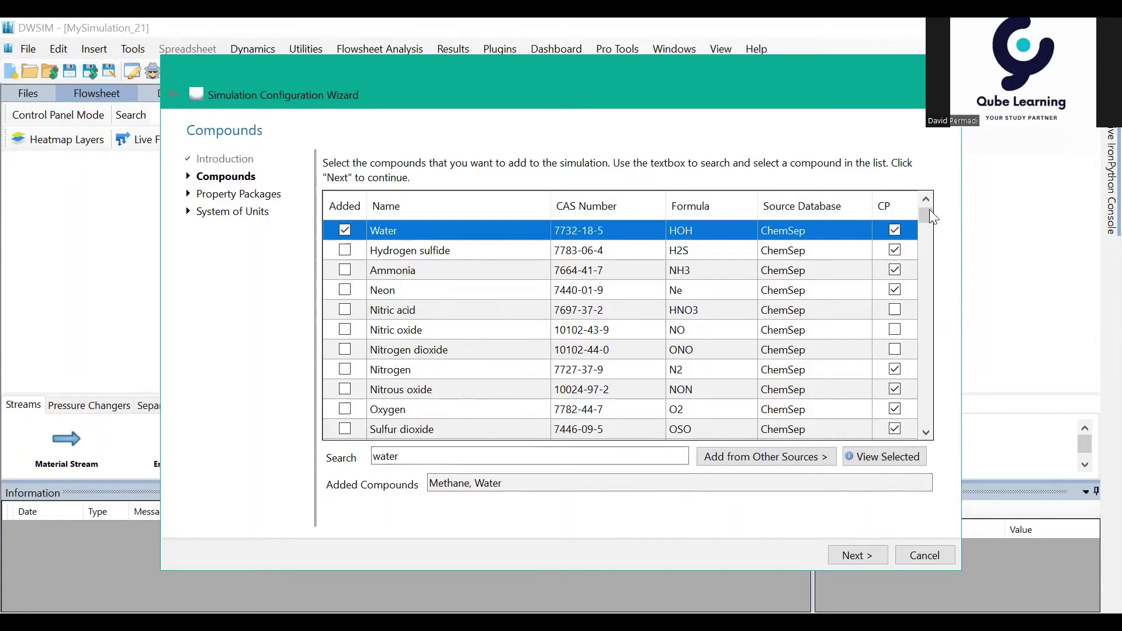
mouse_move(930, 212)
mouse_down()
mouse_move(930, 406)
mouse_move(926, 217)
mouse_up()
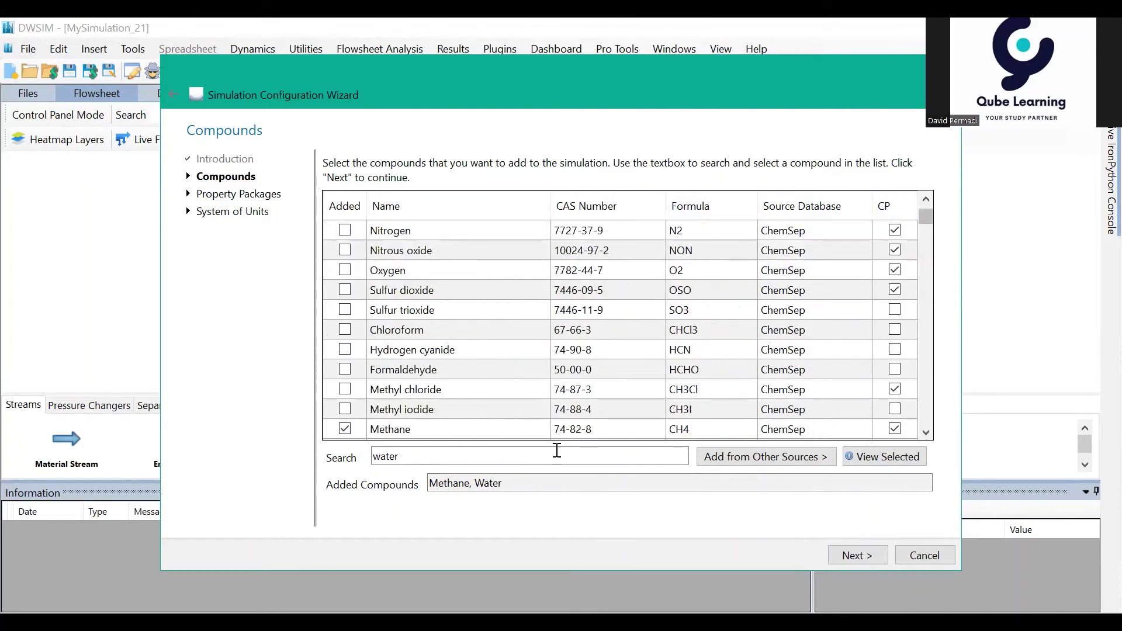
- Continue to the property packages and select Peng-Robinson (PR) among the available ones
click(855, 555)
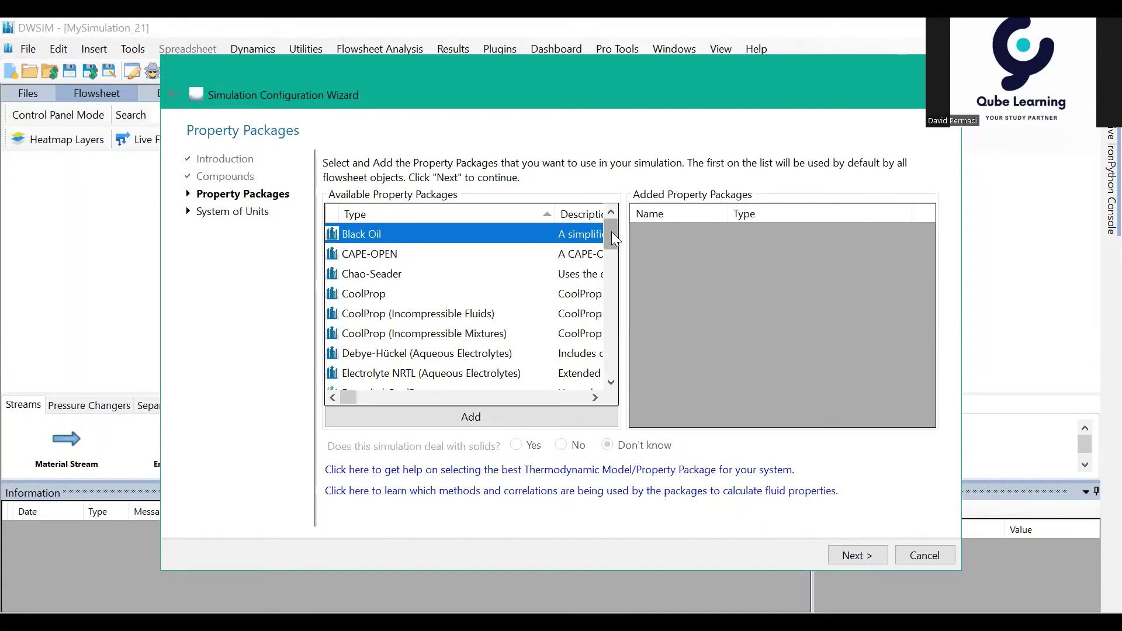
mouse_move(611, 237)
mouse_down()
mouse_move(642, 272)
mouse_move(612, 312)
mouse_move(624, 266)
mouse_move(616, 238)
mouse_up()
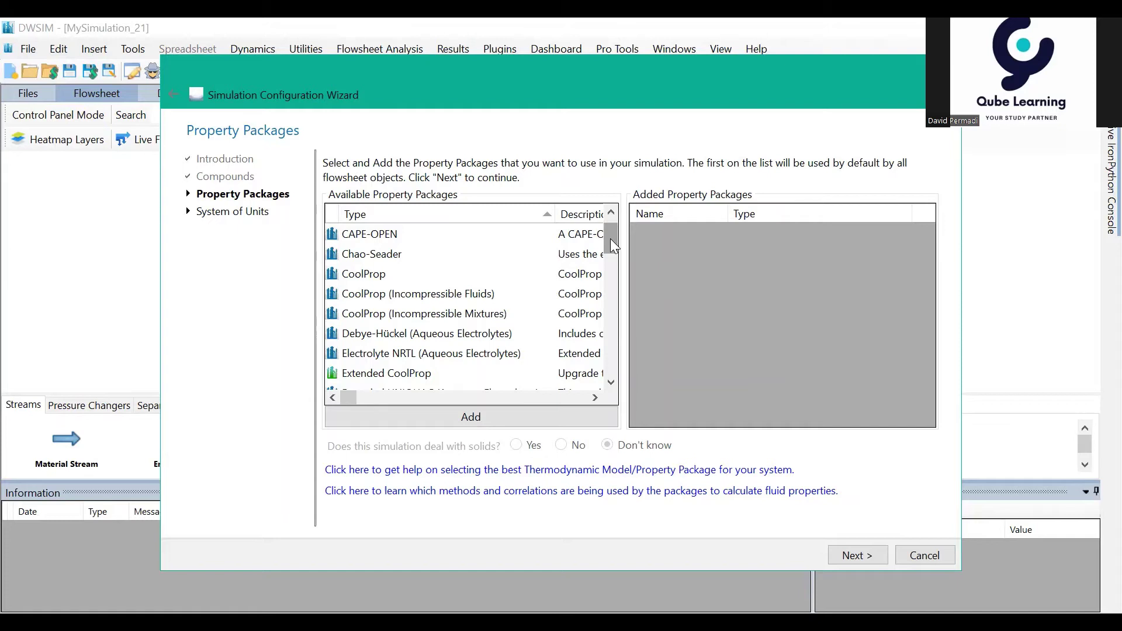
drag(611, 240, 610, 280)
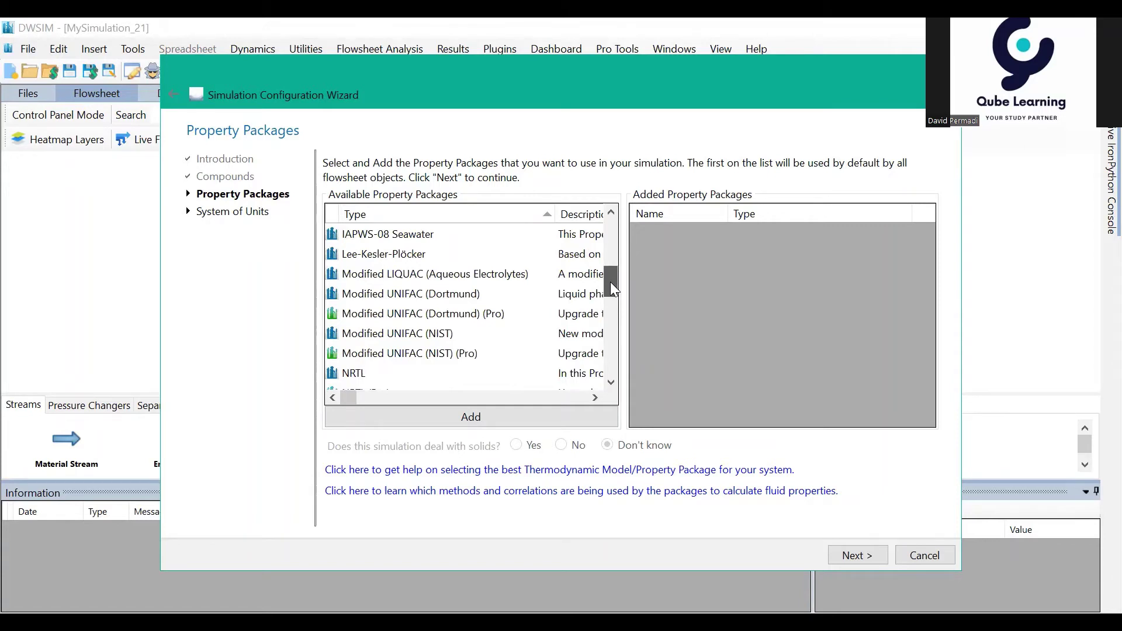
drag(610, 282, 610, 286)
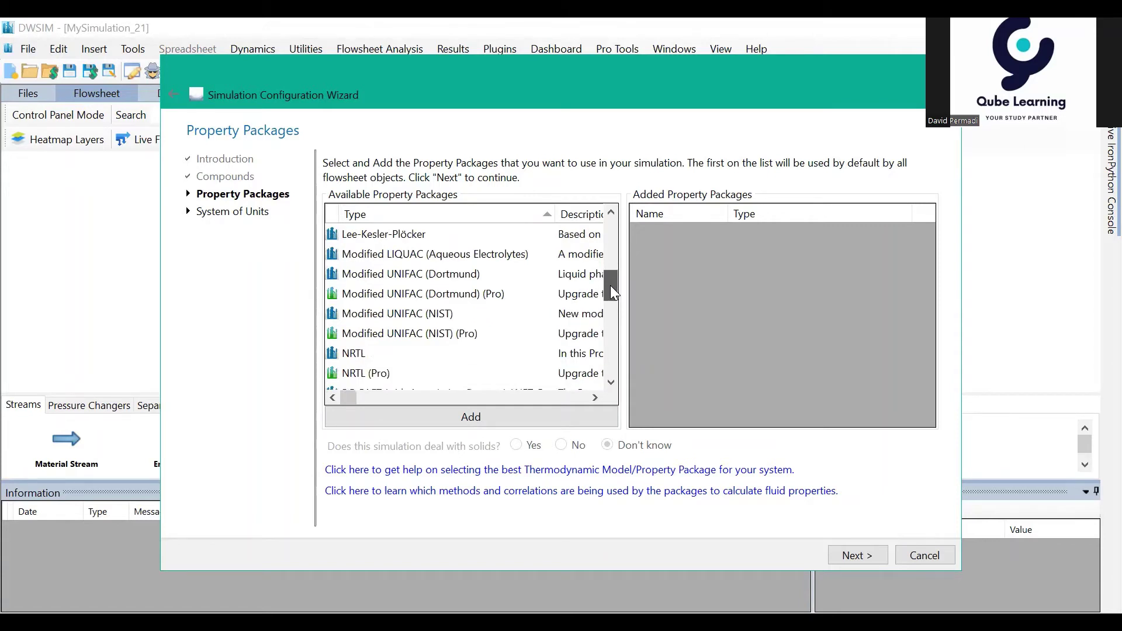
drag(610, 285, 616, 306)
click(414, 313)
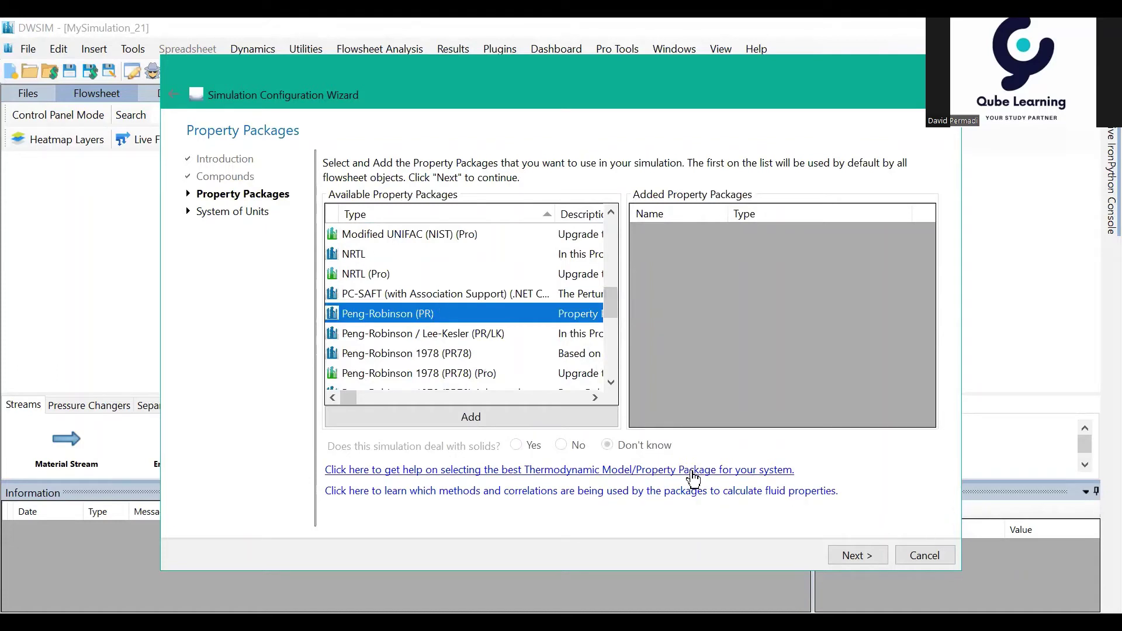
mouse_move(617, 297)
mouse_down()
mouse_move(618, 313)
mouse_move(612, 301)
mouse_up()
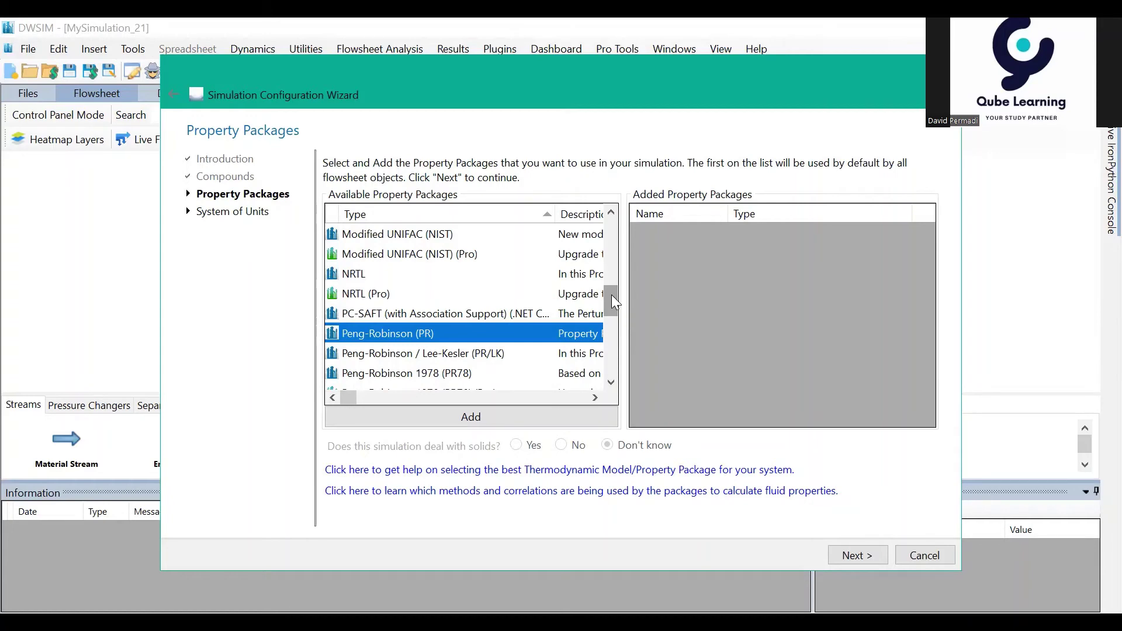
mouse_move(612, 296)
mouse_down()
mouse_move(614, 350)
mouse_move(607, 298)
mouse_up()
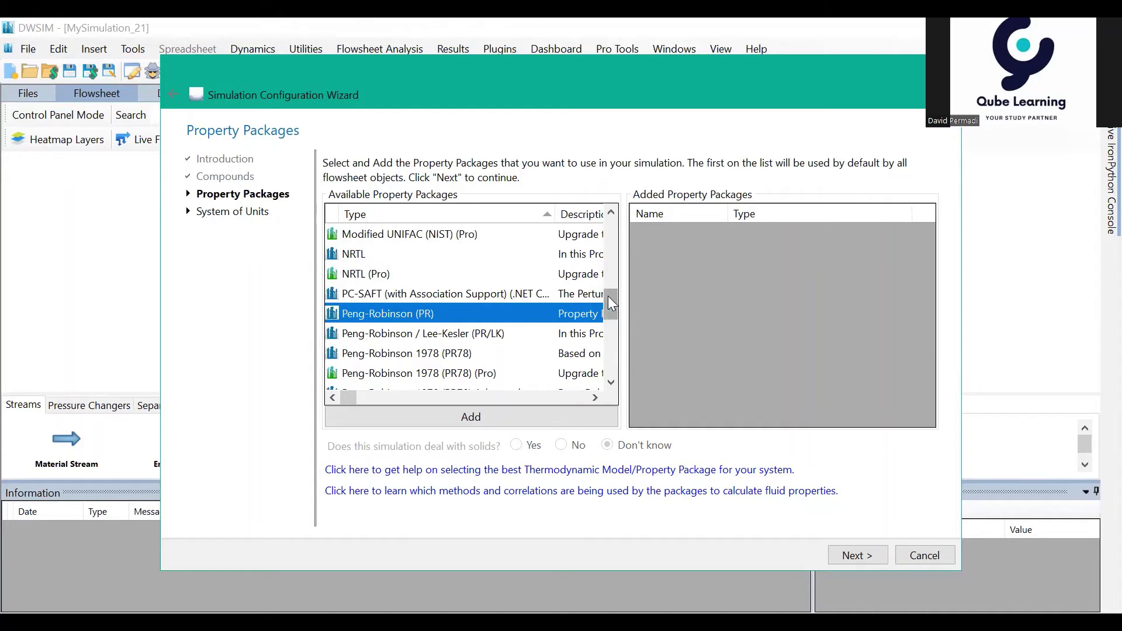
mouse_move(611, 300)
mouse_down()
mouse_move(608, 287)
mouse_move(612, 300)
mouse_up()
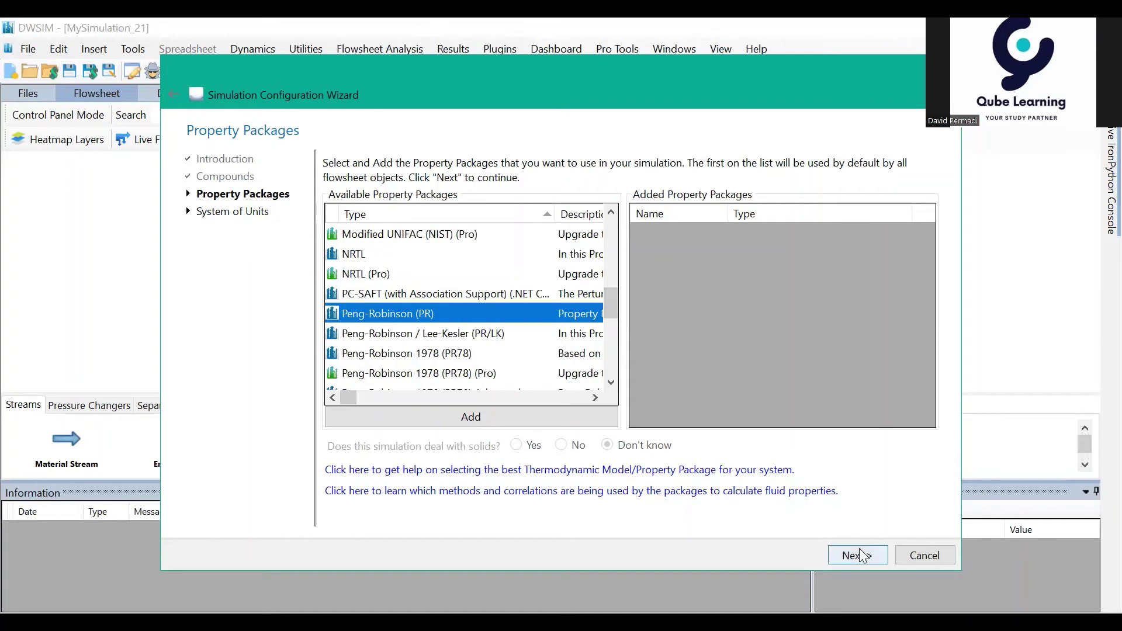
- Add the Peng-Robinson (PR) property package to the simulation and continue to the system of units
click(477, 417)
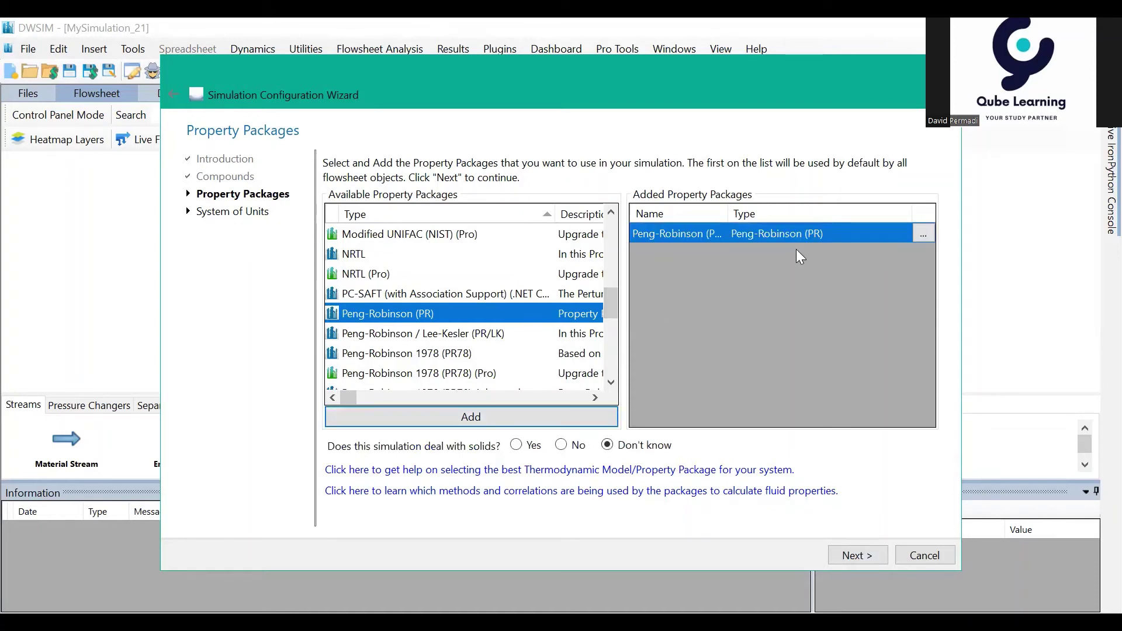
click(867, 559)
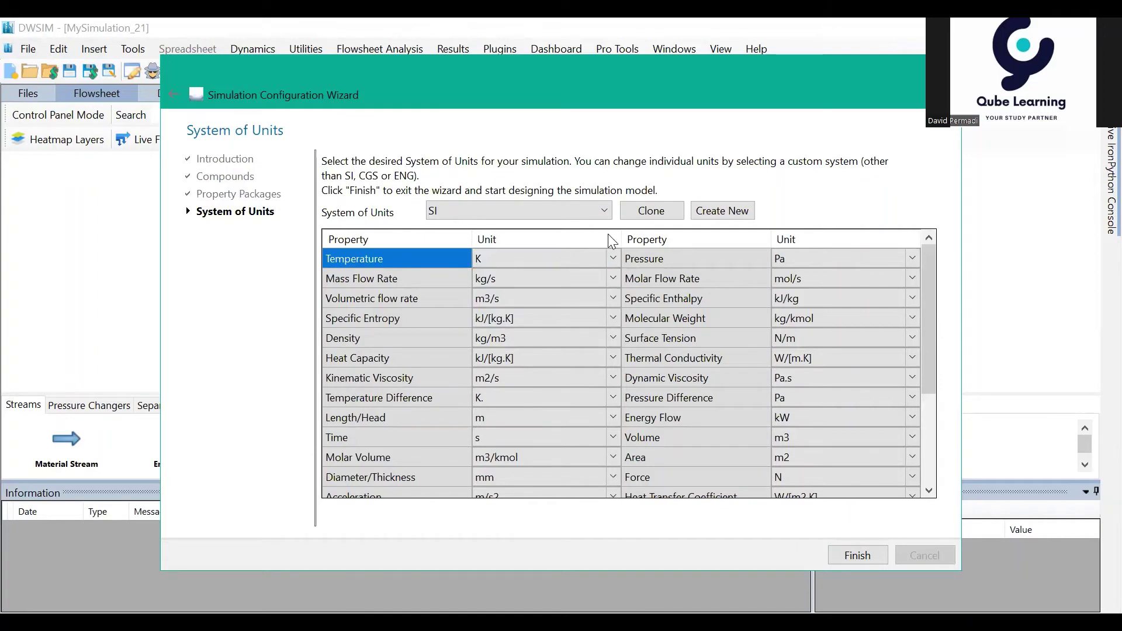
- Try the SI and ENG unit systems for the simulation
click(606, 210)
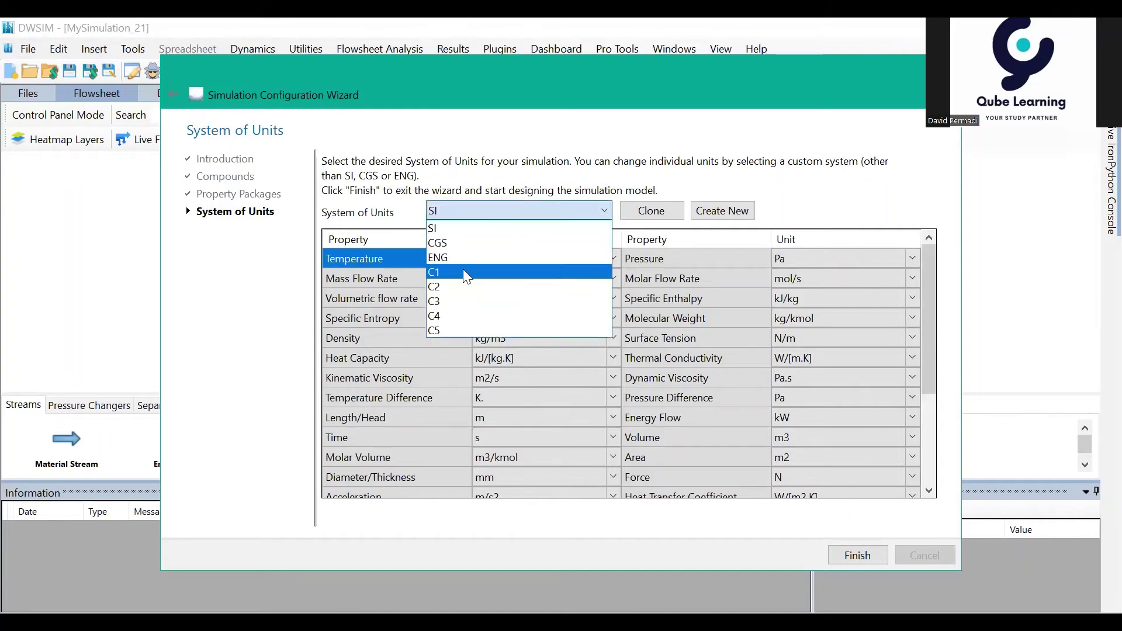
click(488, 228)
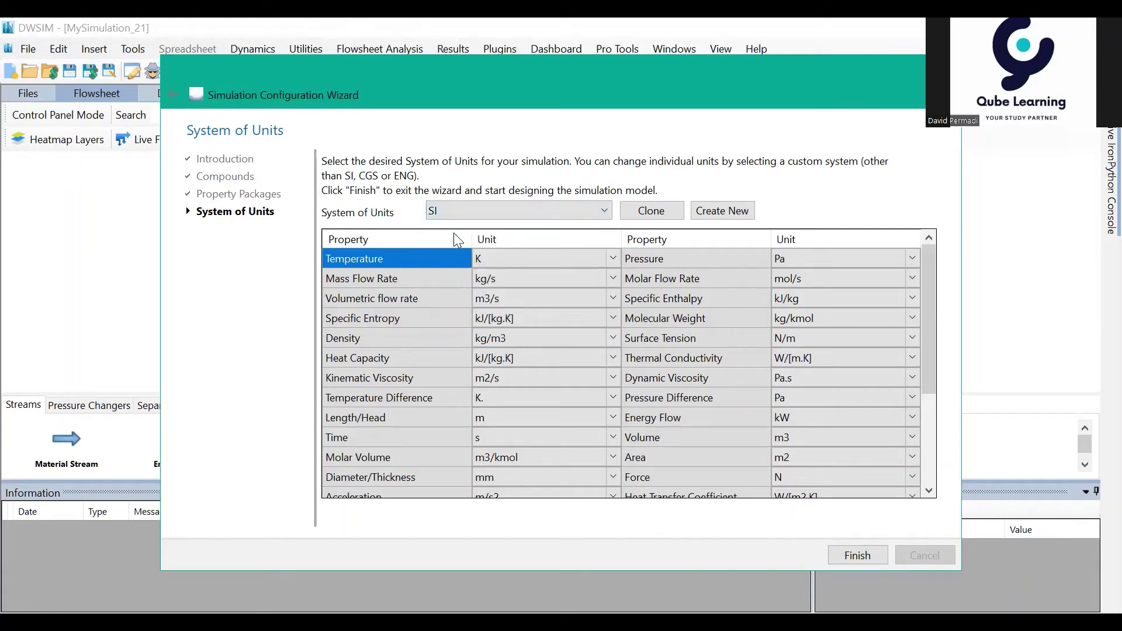
click(604, 215)
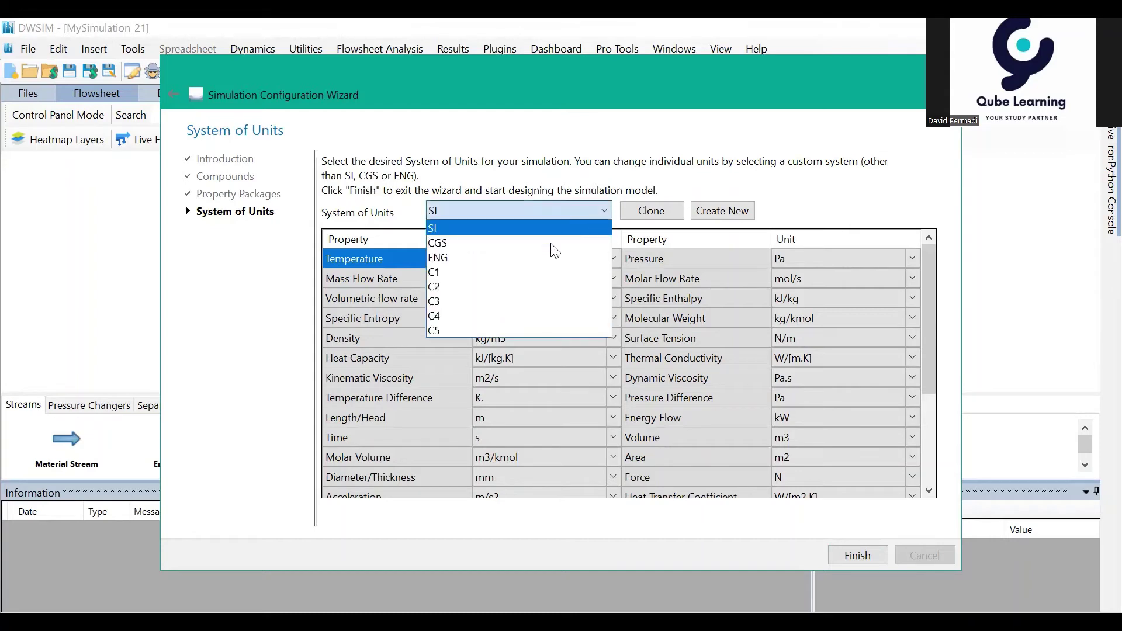
click(520, 256)
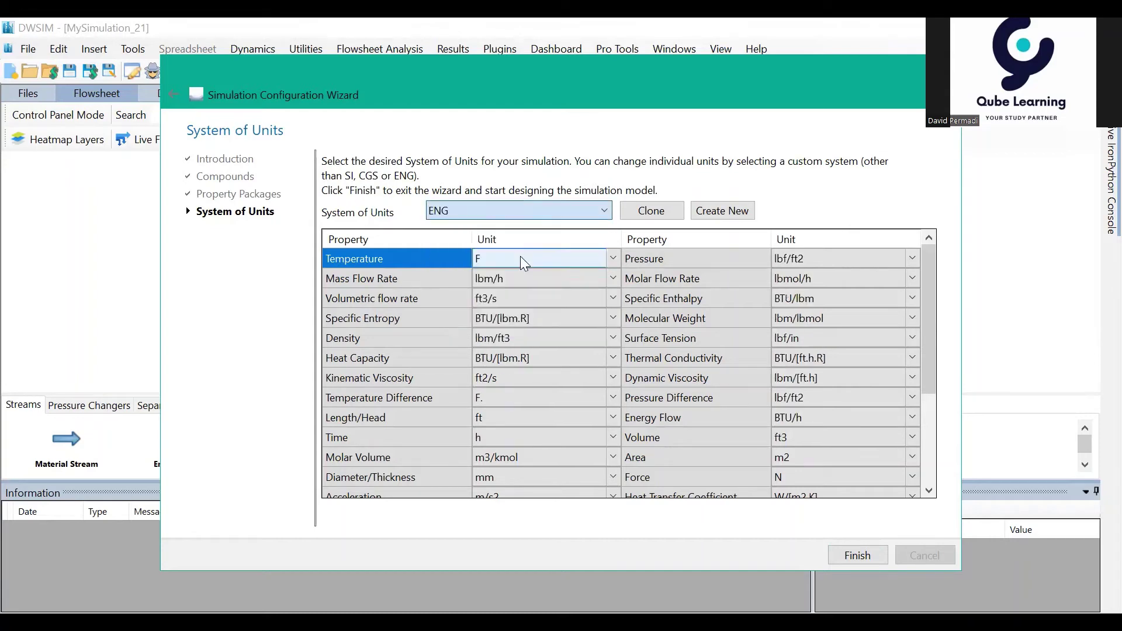
- Choose C1 as the simulation's system of units, review its remaining units and finish the configuration wizard
click(603, 209)
click(485, 272)
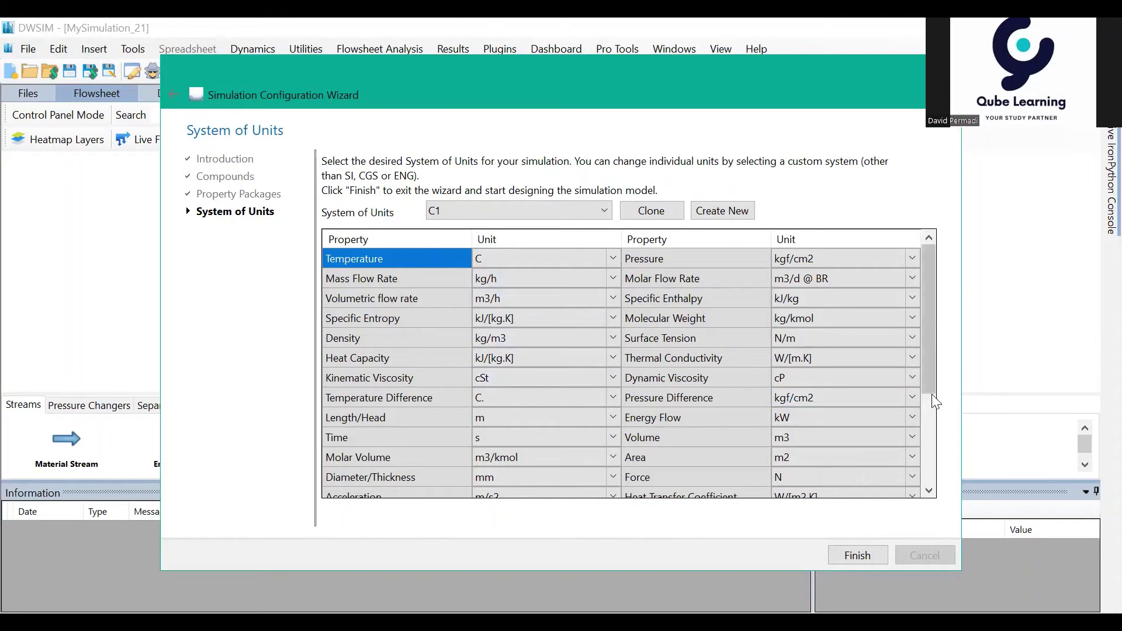
scroll(933, 403, down, 3)
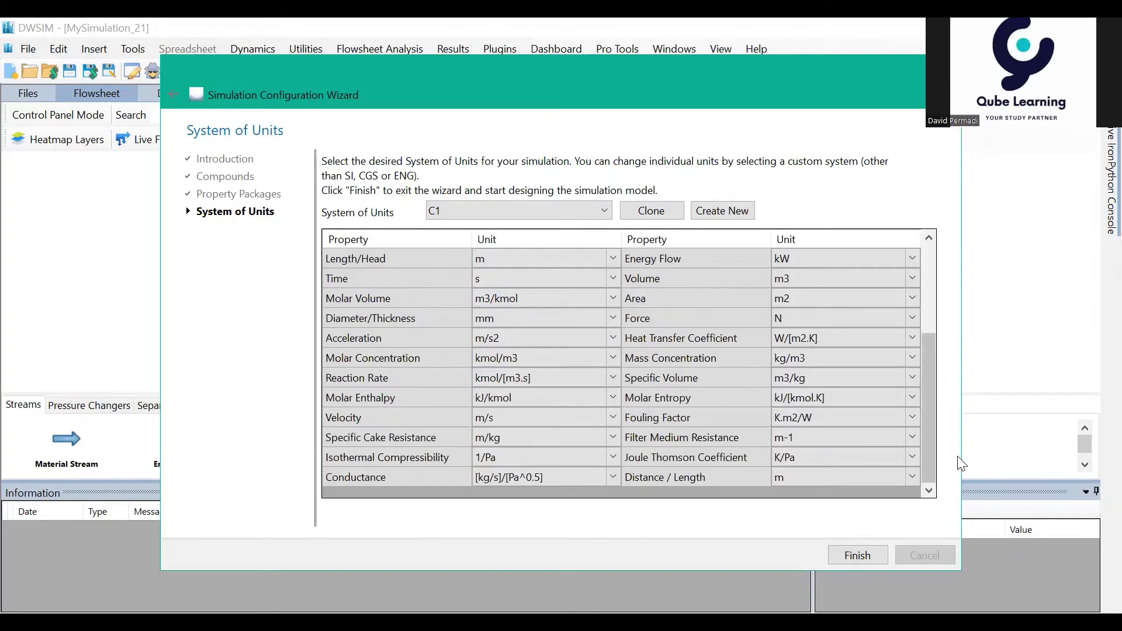
click(847, 556)
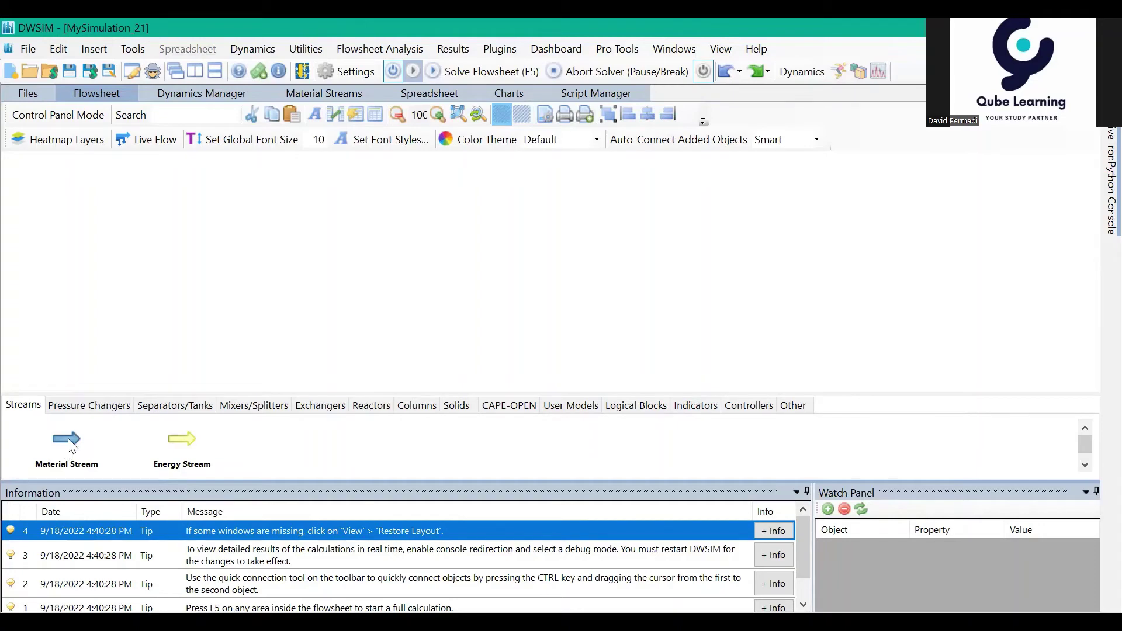
- Place a material stream in the upper-left area of the empty flowsheet
drag(61, 434, 74, 214)
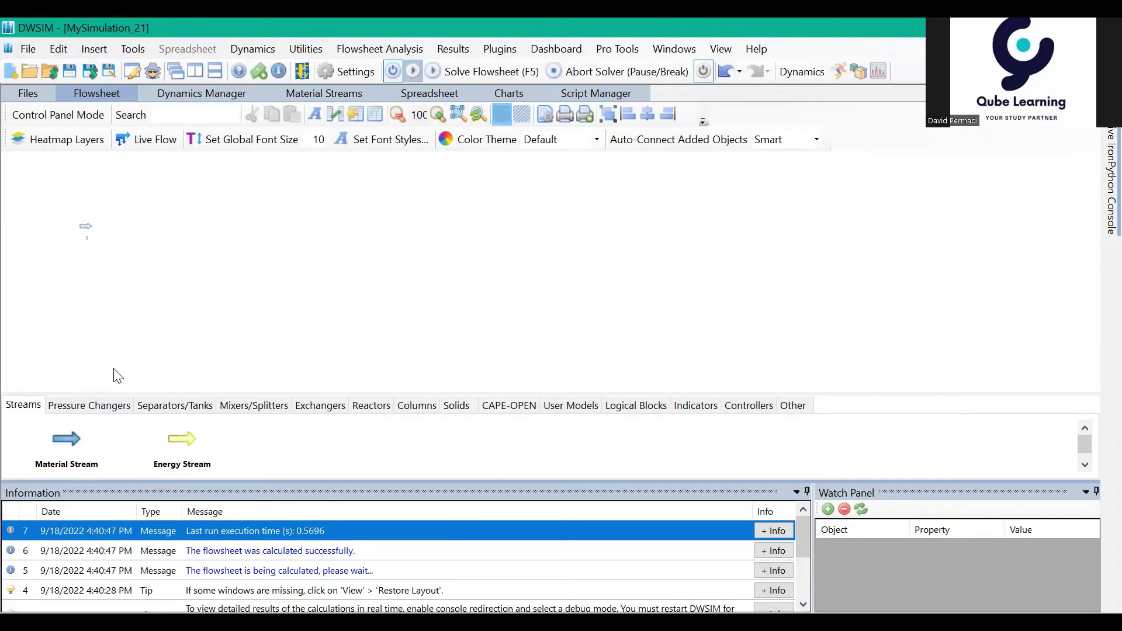
- Examine the flowsheet object categories from Pressure Changers through Other, then return to the stream objects
click(92, 412)
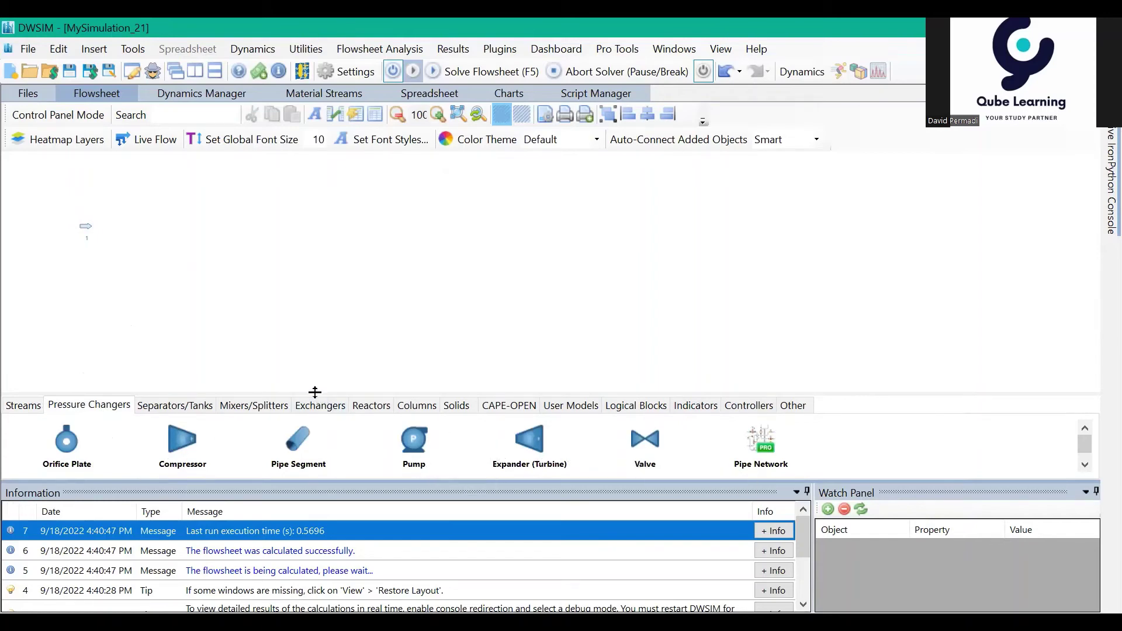
click(181, 407)
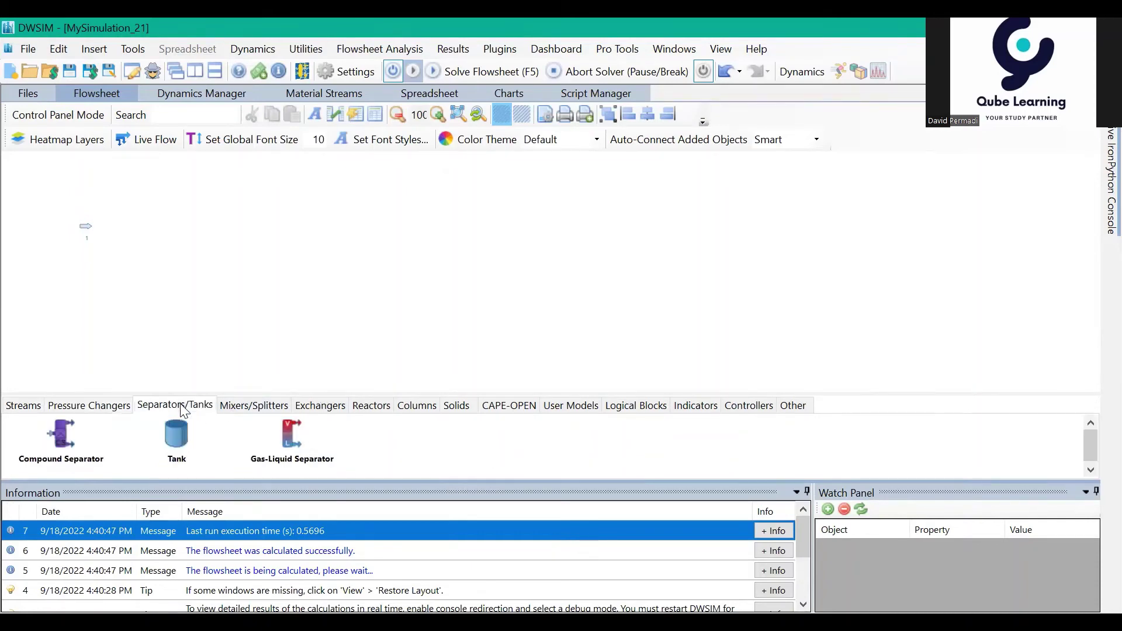
click(242, 404)
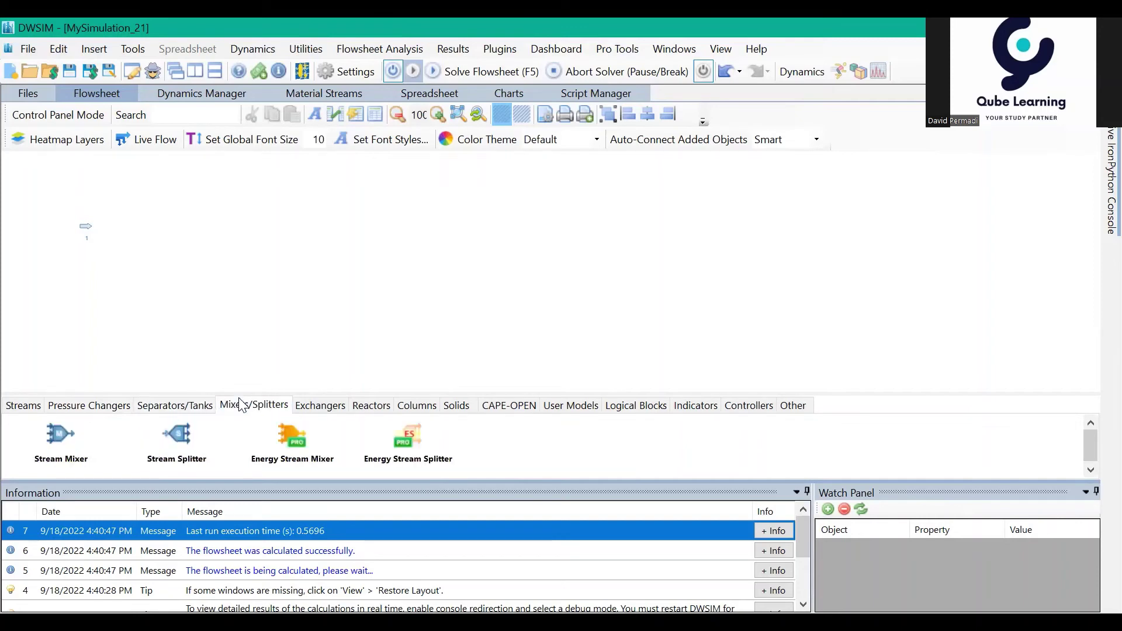
click(325, 408)
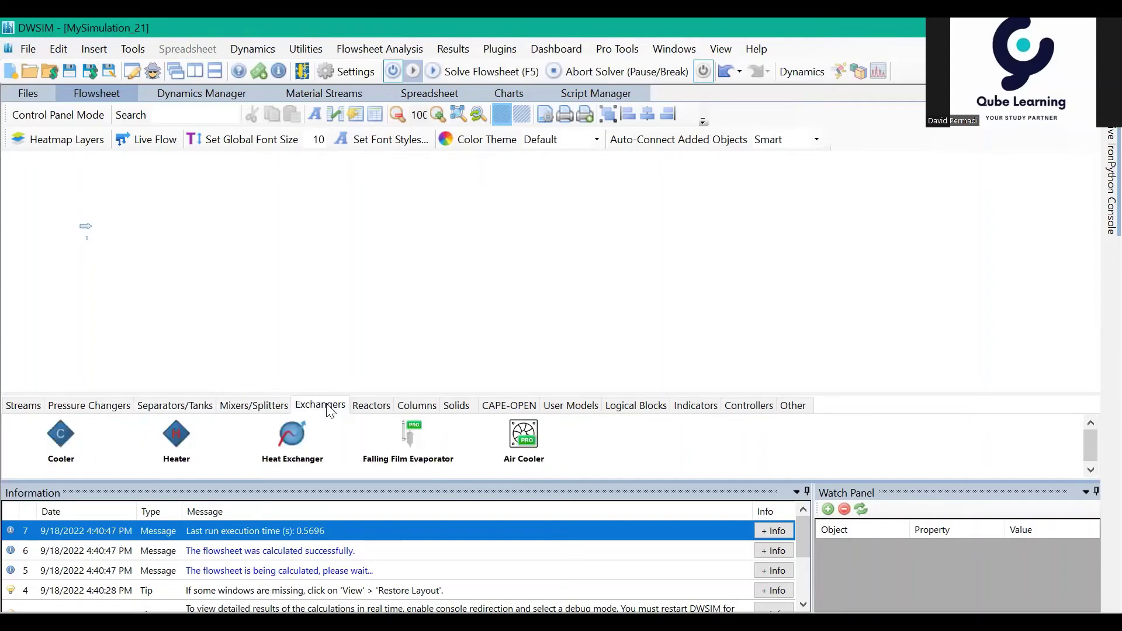
click(369, 408)
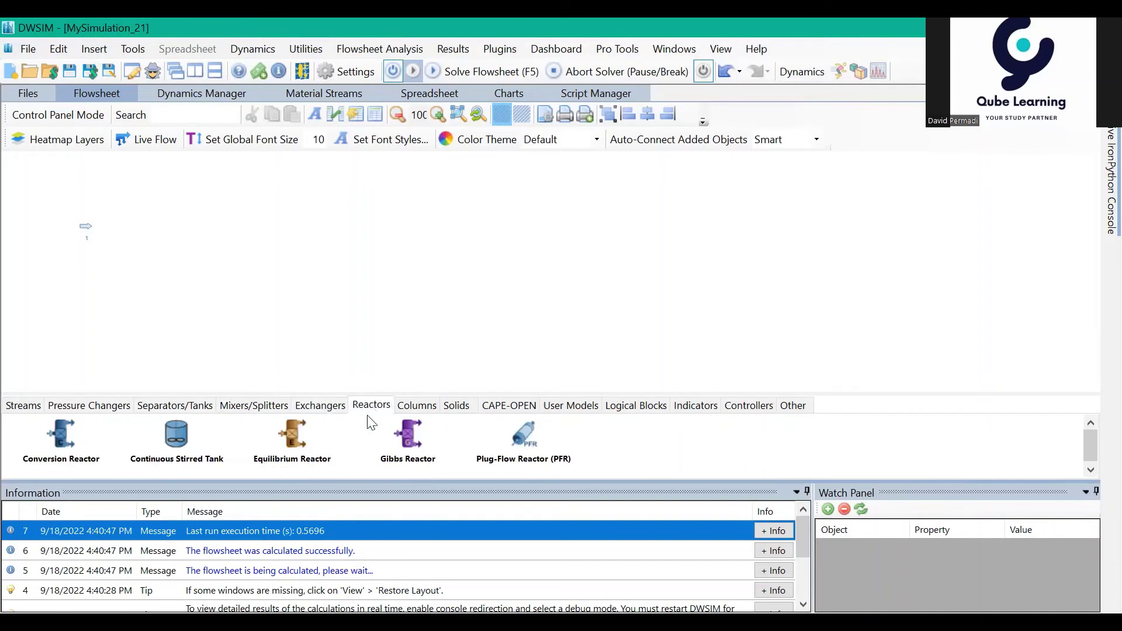
click(416, 406)
click(461, 409)
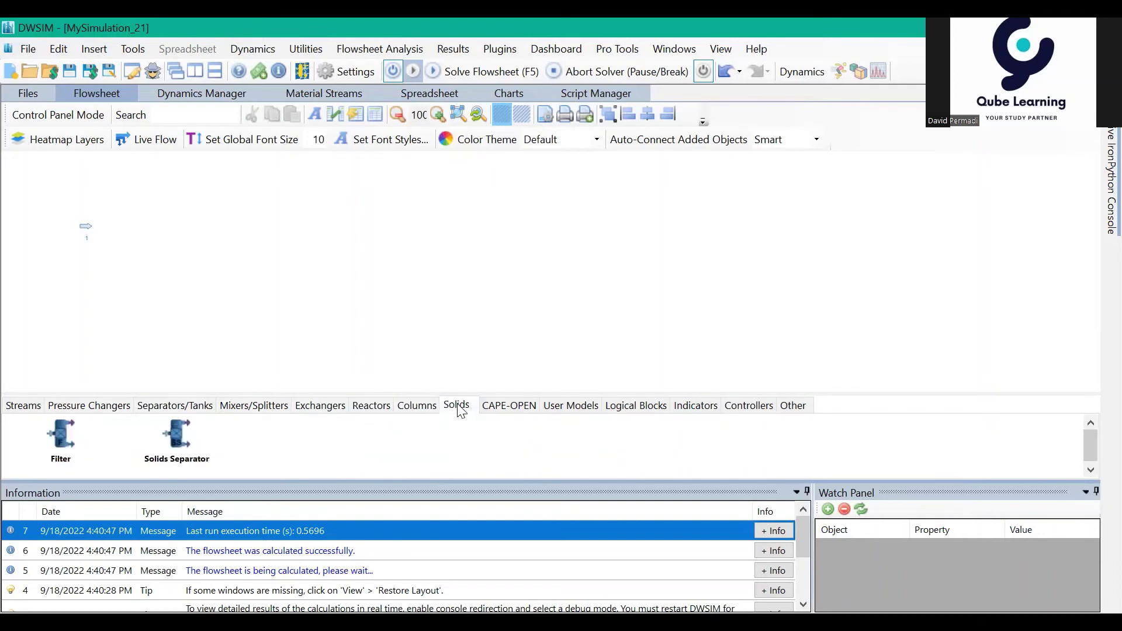
click(505, 411)
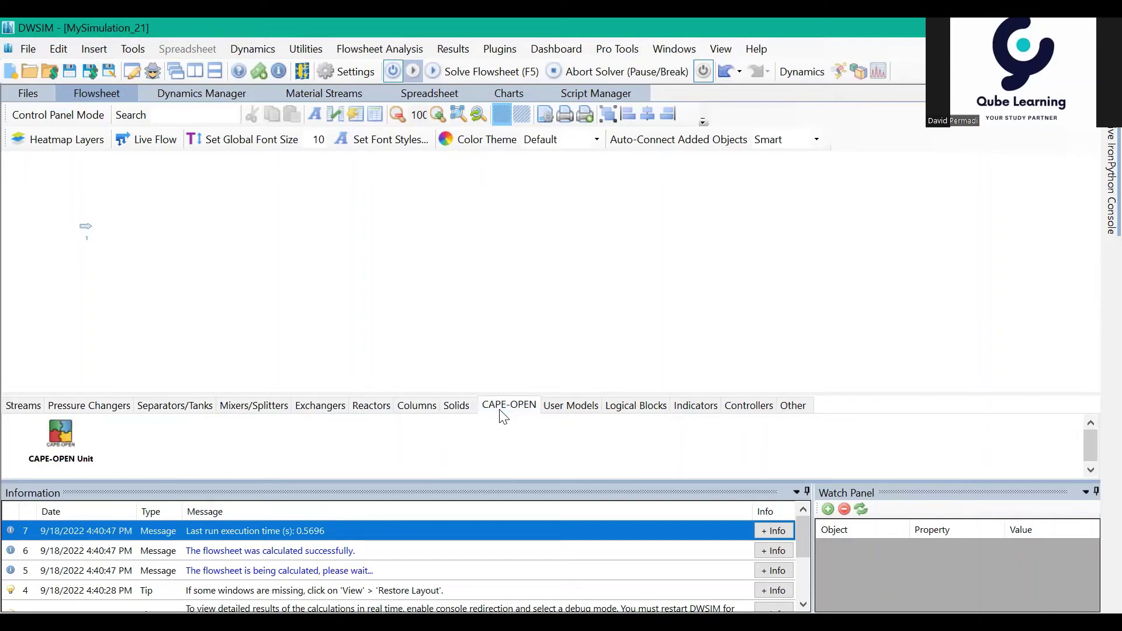
click(547, 407)
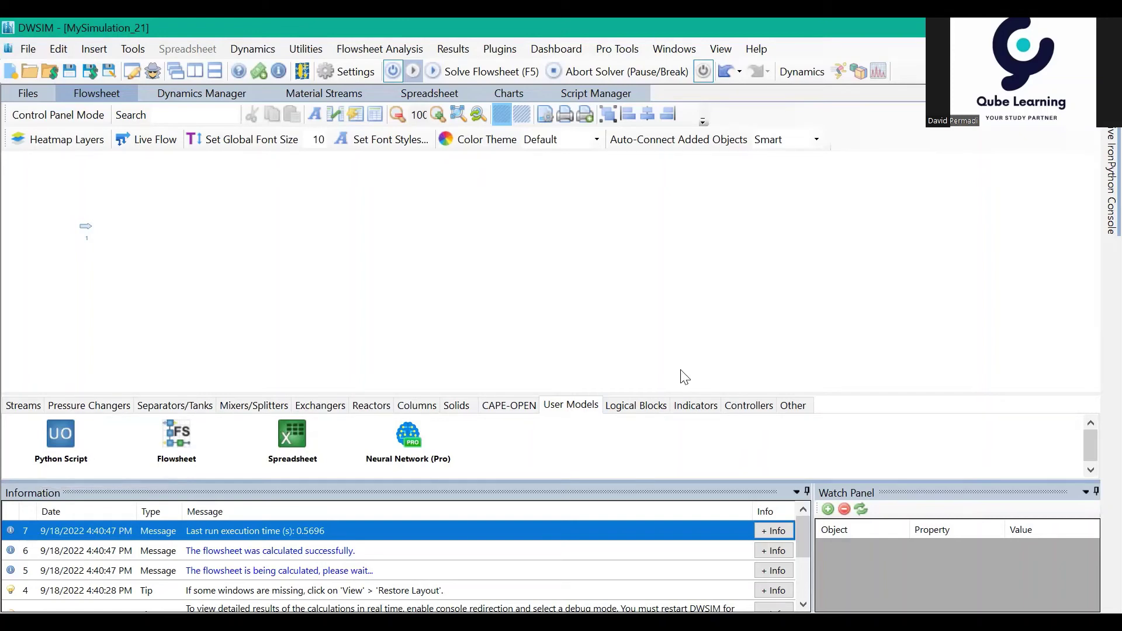
click(654, 408)
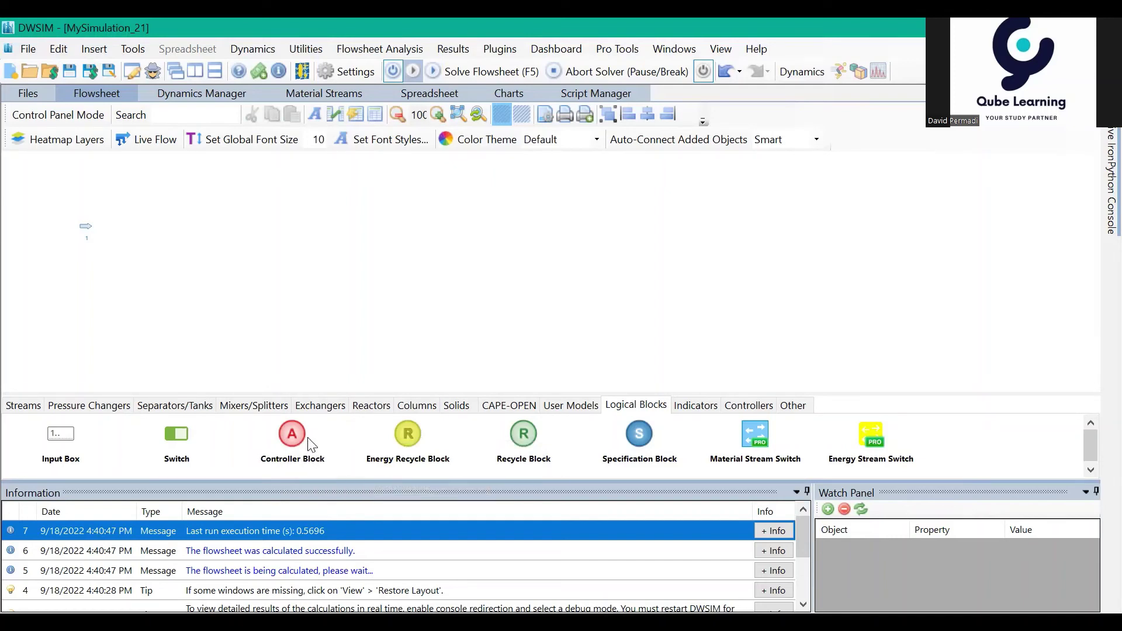
click(706, 408)
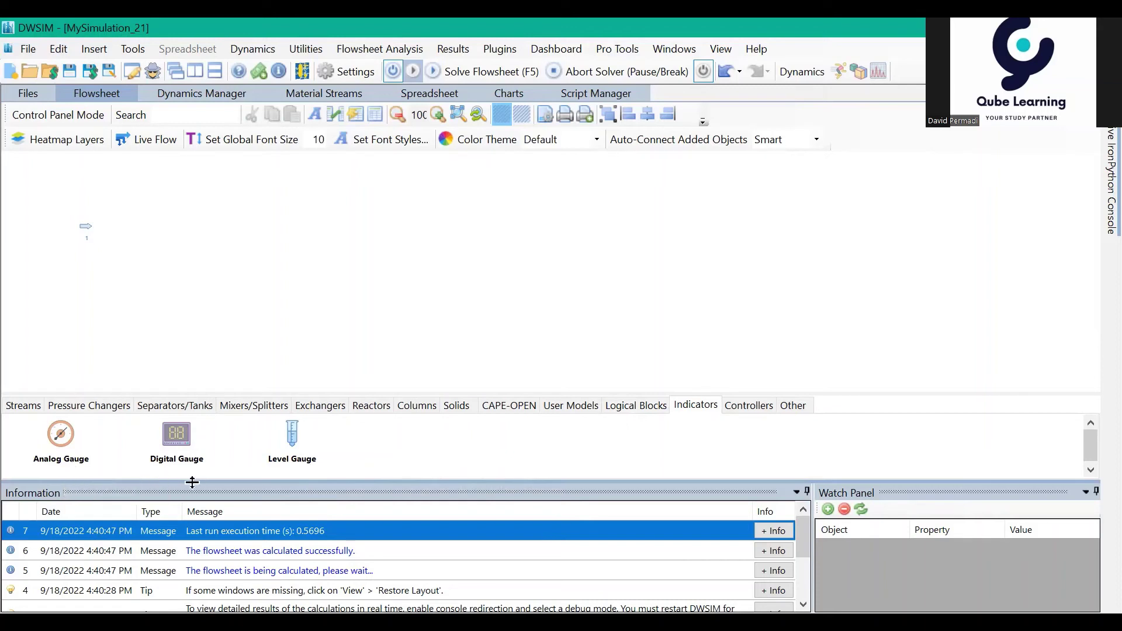
click(748, 408)
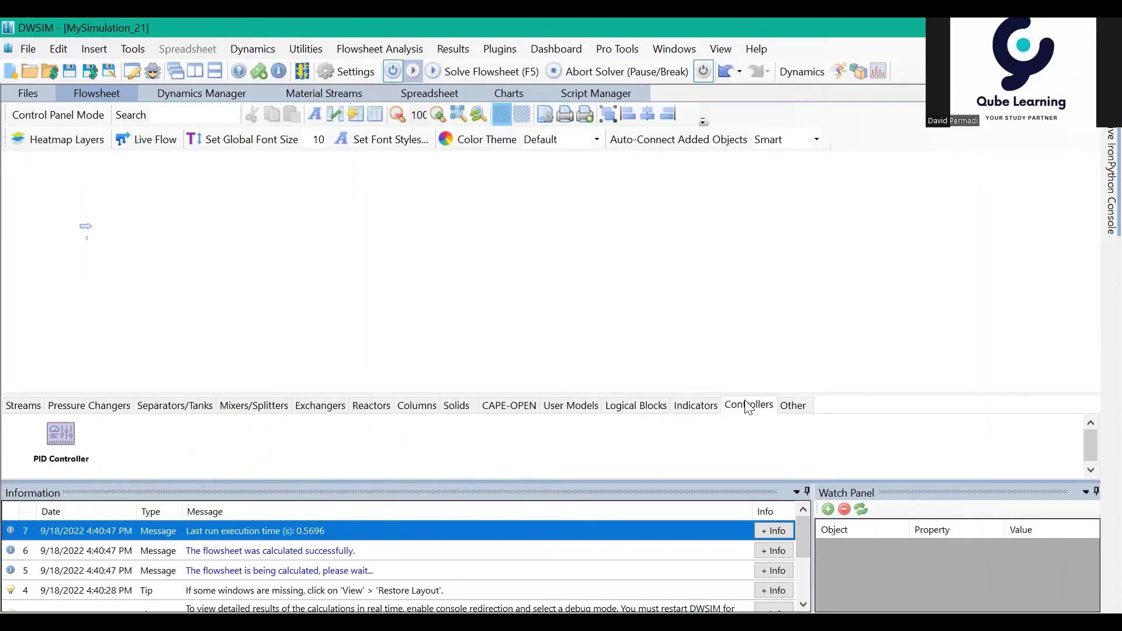
click(792, 407)
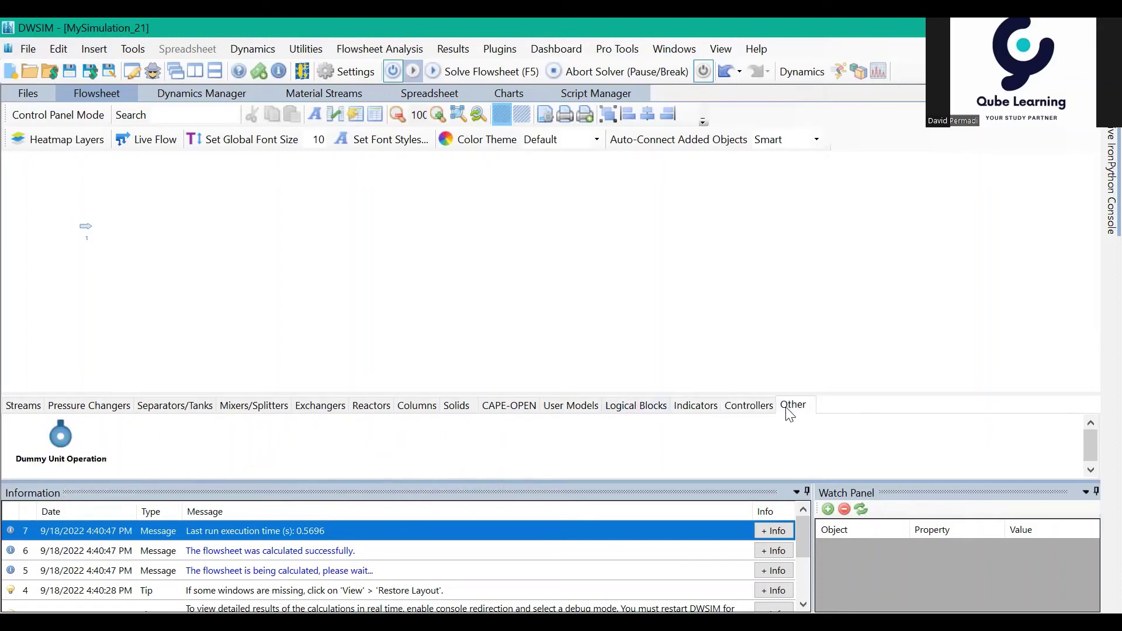
click(745, 411)
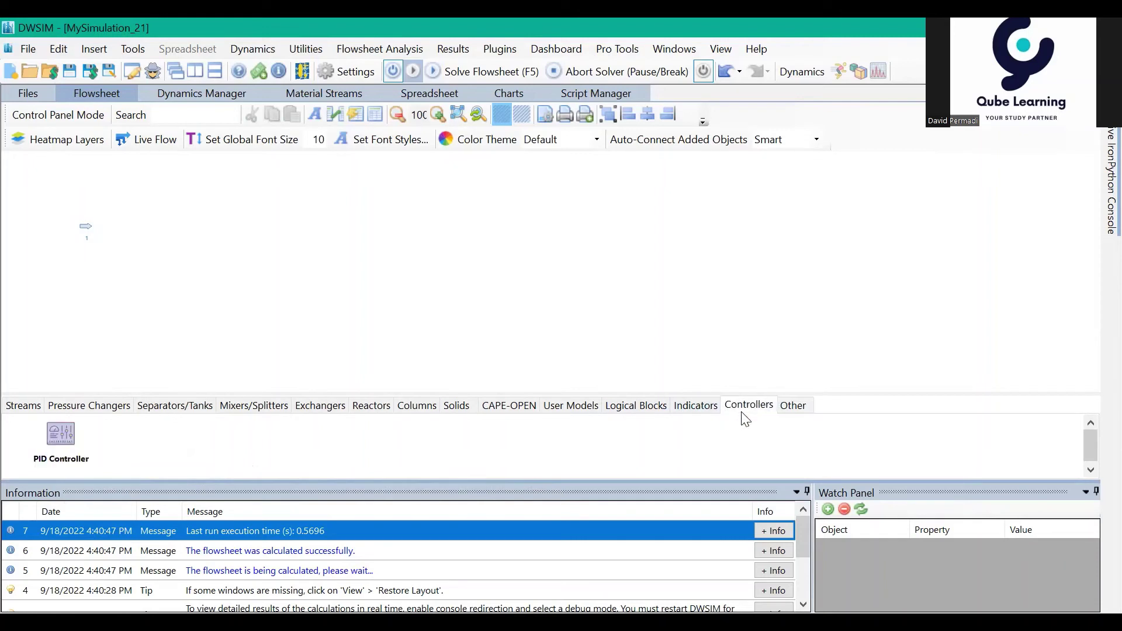
click(33, 407)
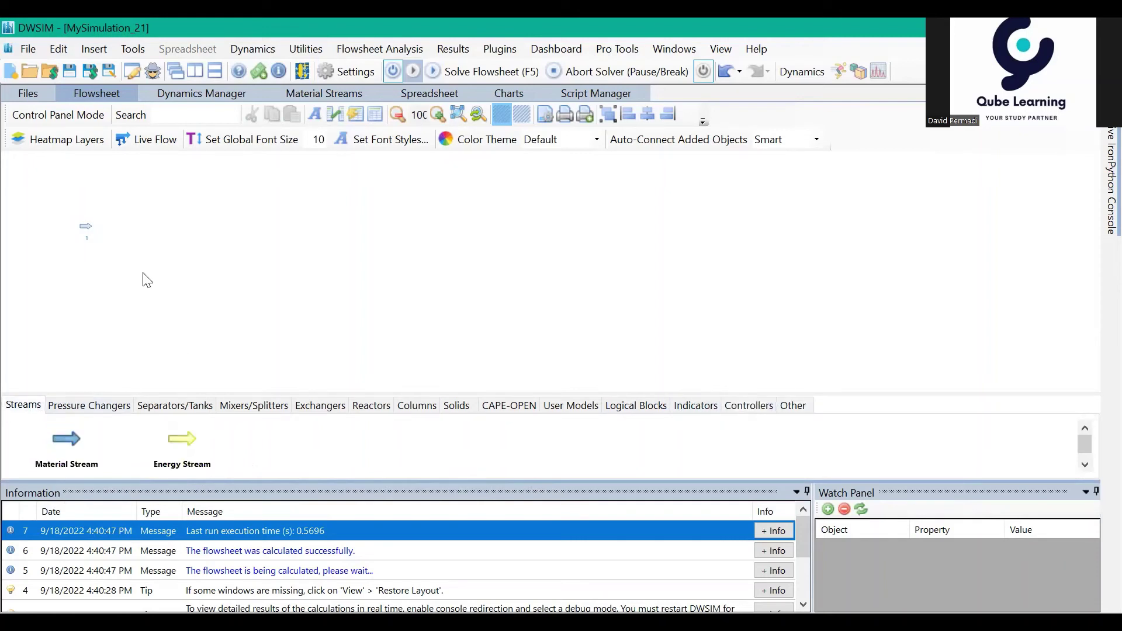
- Move the material stream slightly lower on the flowsheet and open its properties for review
drag(88, 235, 102, 258)
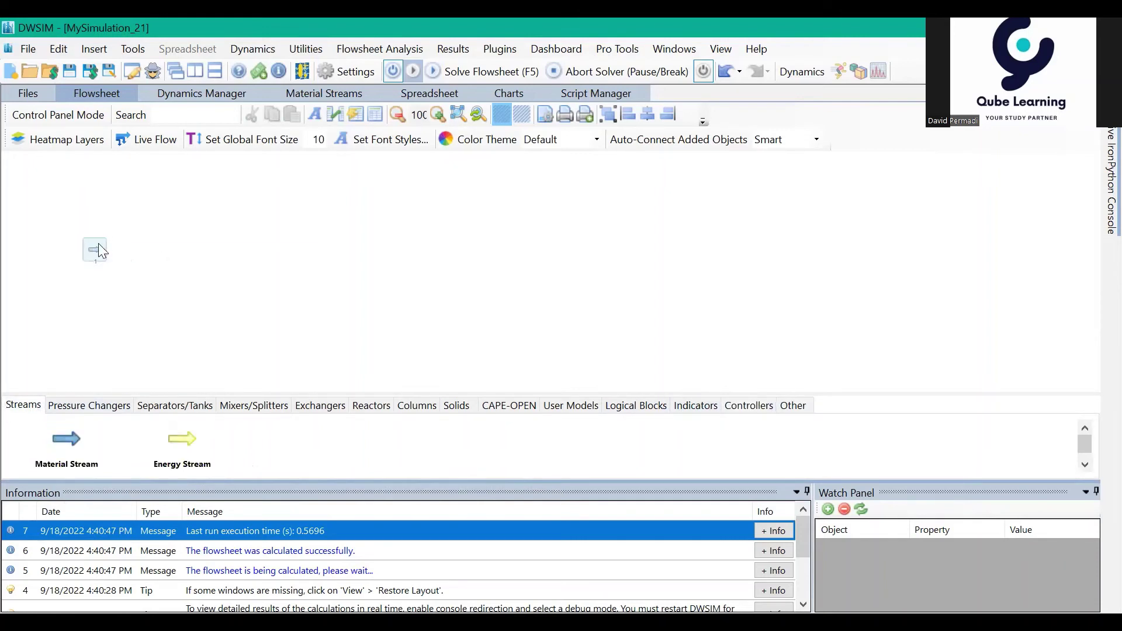
double_click(99, 247)
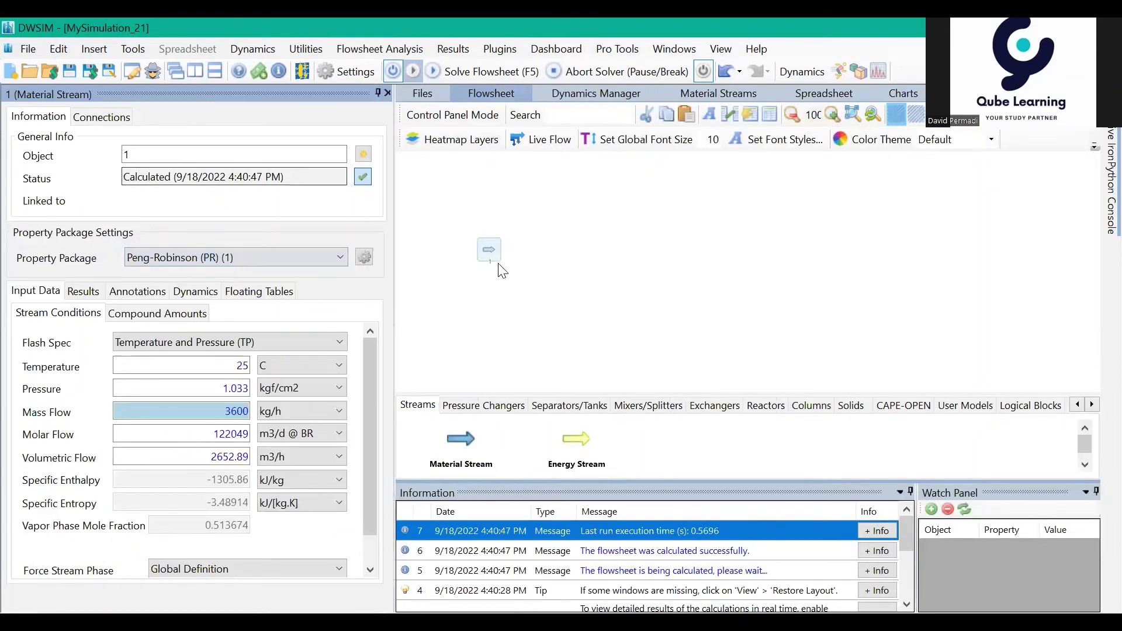
click(583, 285)
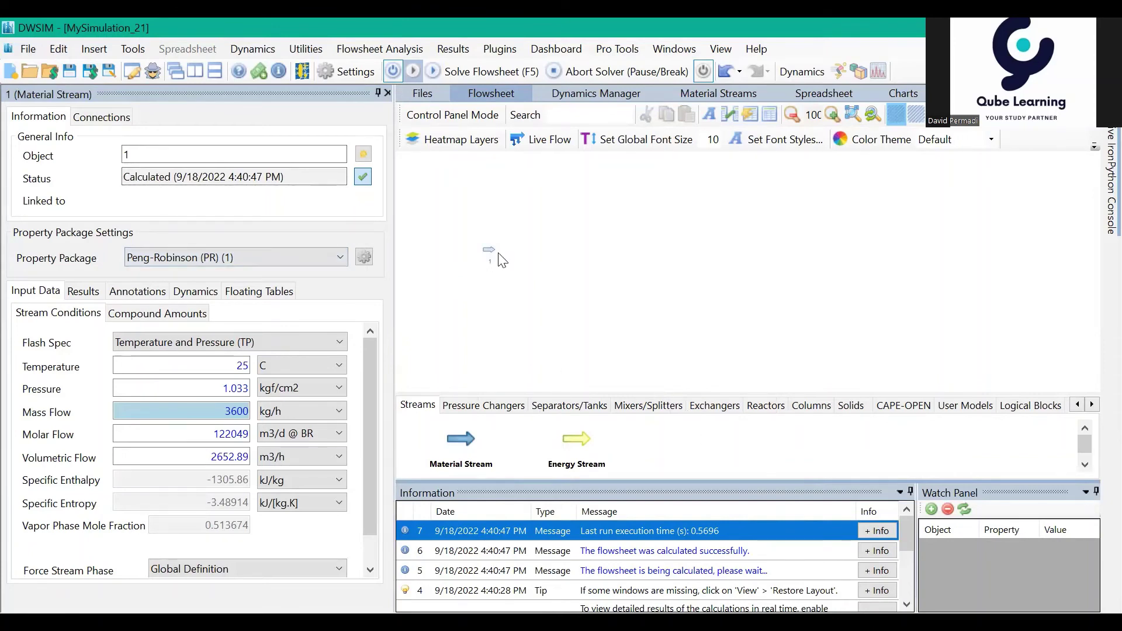
mouse_move(493, 257)
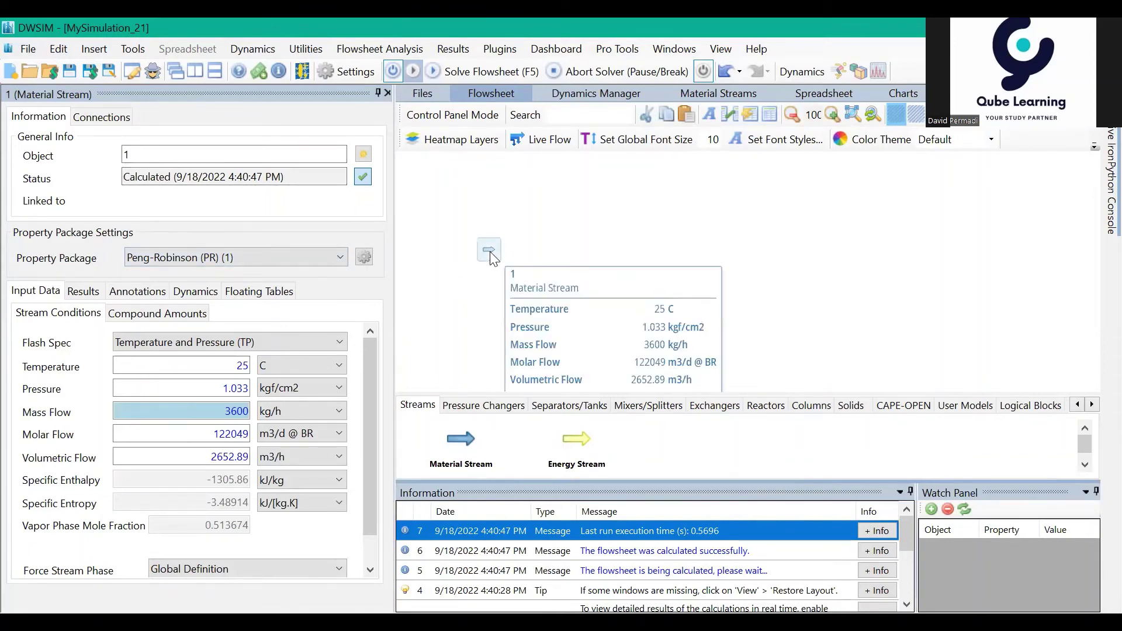
- Select Peng-Robinson (PR) (1) as the material stream's property package
click(261, 259)
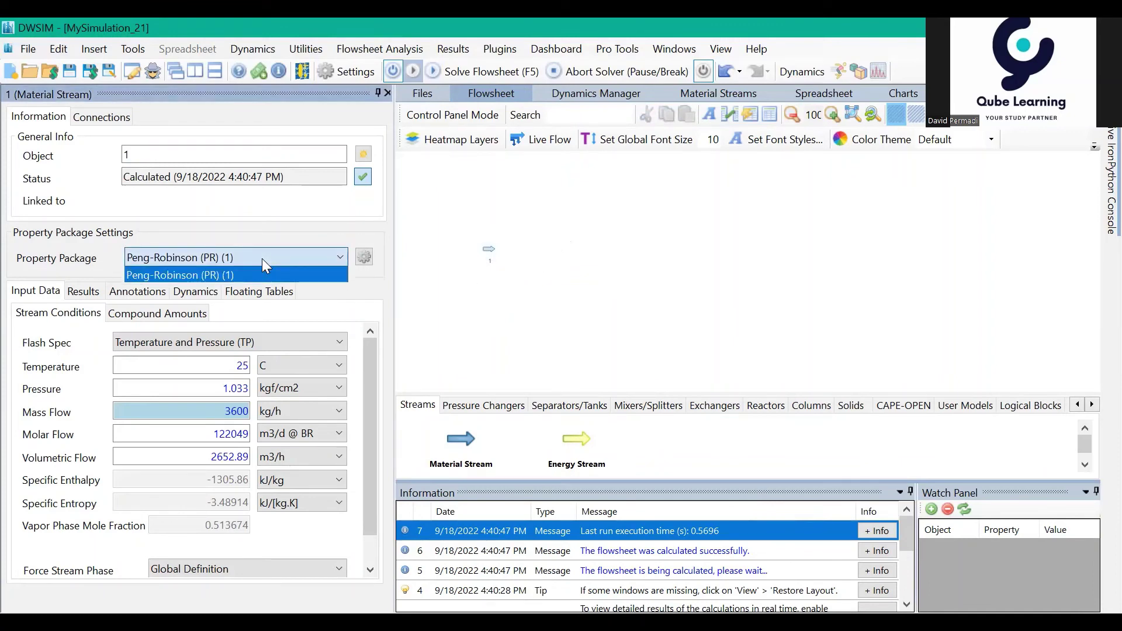
click(238, 273)
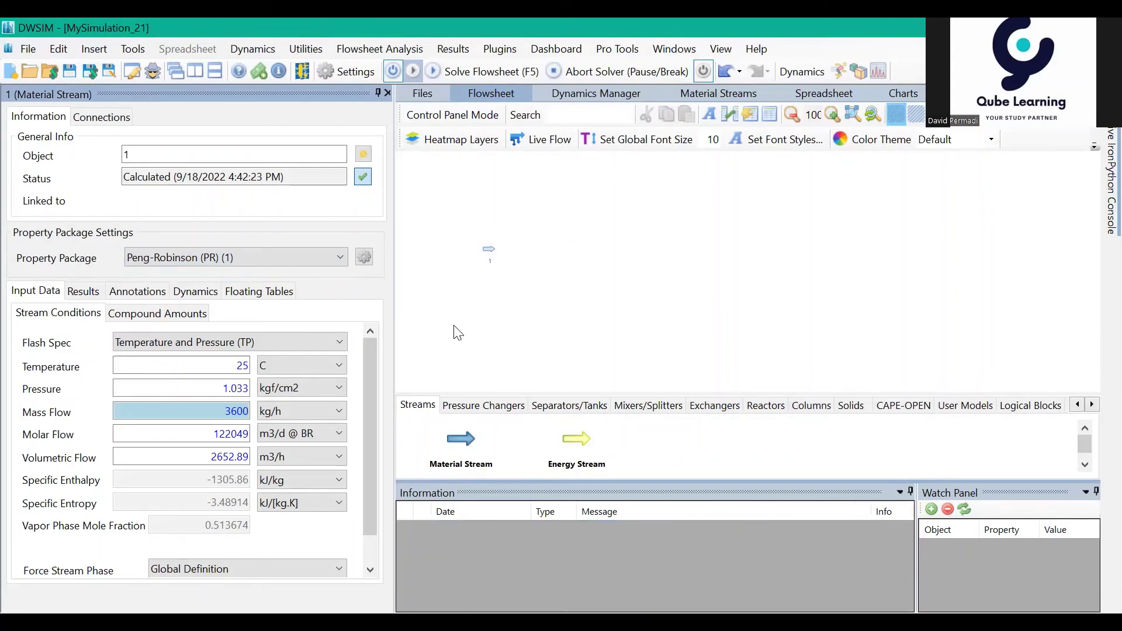
- Set methane's mole fraction to 0.1 in the material stream's compound amounts
click(170, 314)
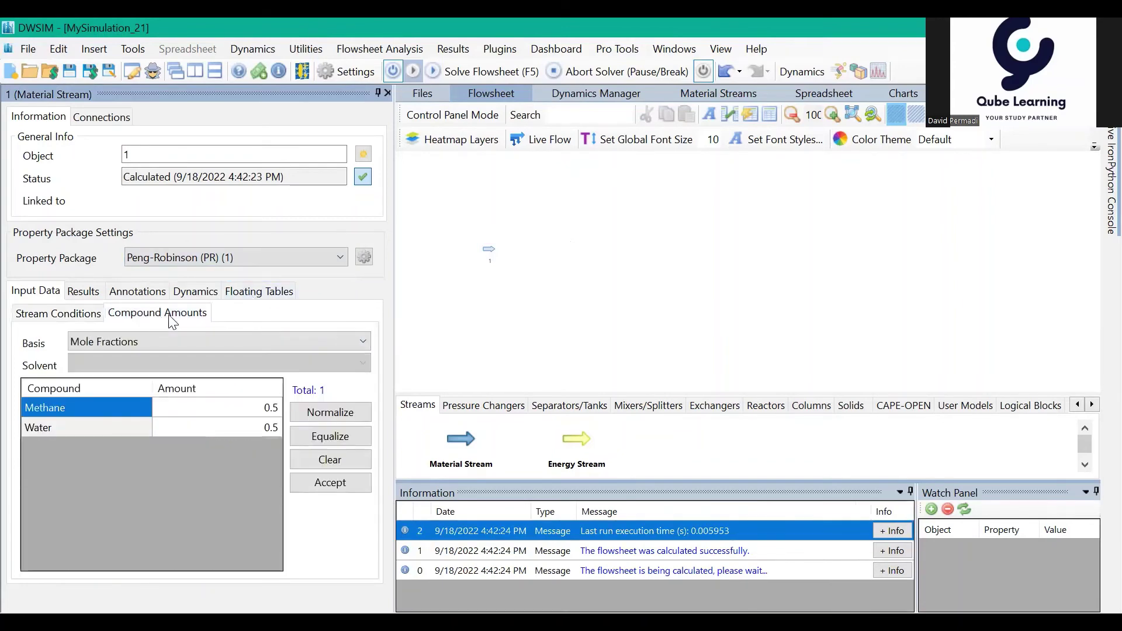
click(262, 406)
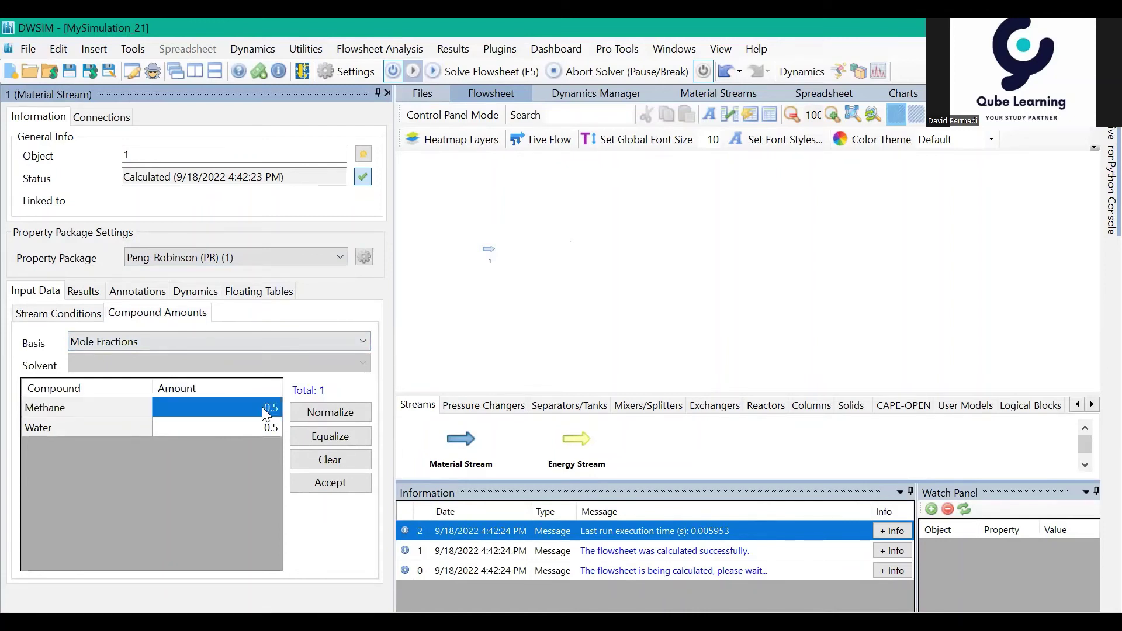
key(Down)
click(255, 407)
text(0)
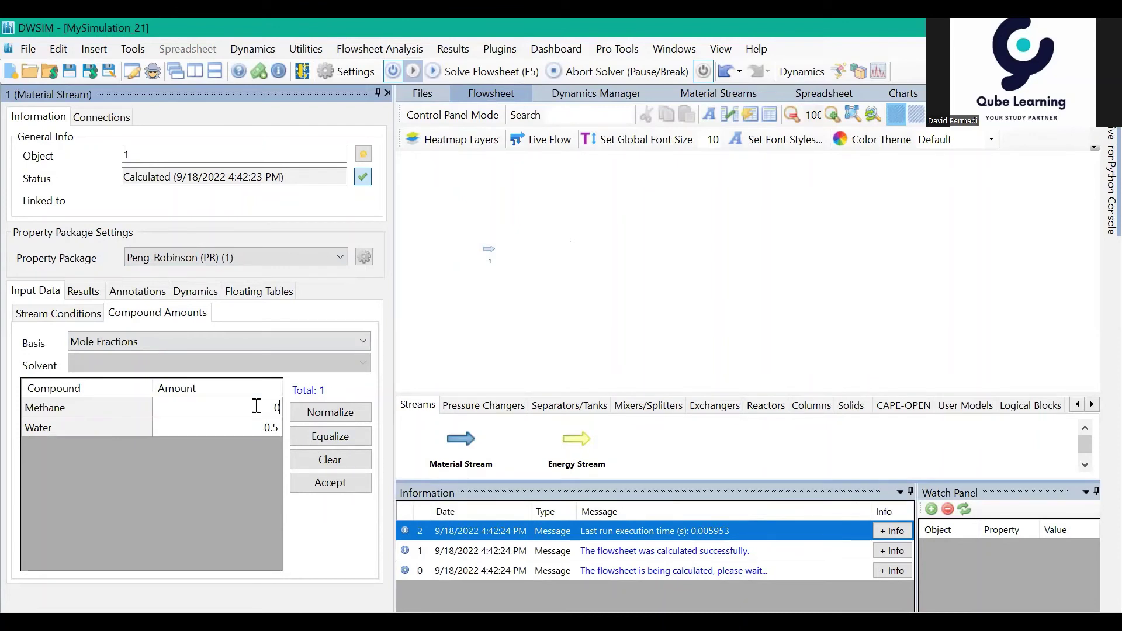
text(.1)
key(Return)
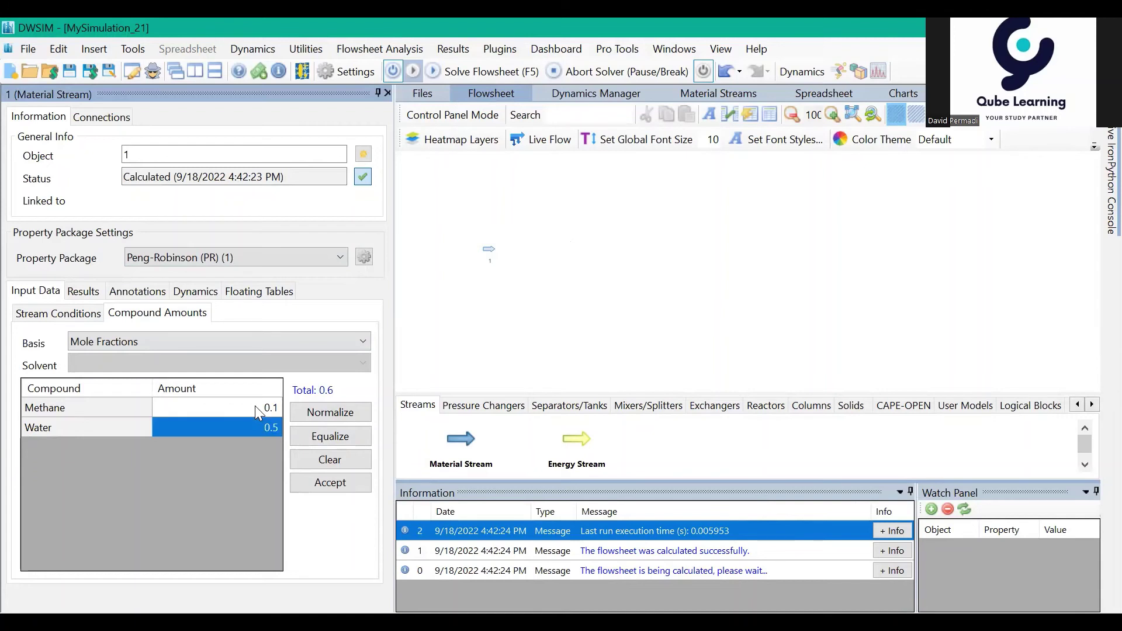
- Reselect Mole Fractions as the basis to discard the edited compound amounts of the material stream
click(245, 400)
click(254, 425)
click(138, 343)
click(144, 344)
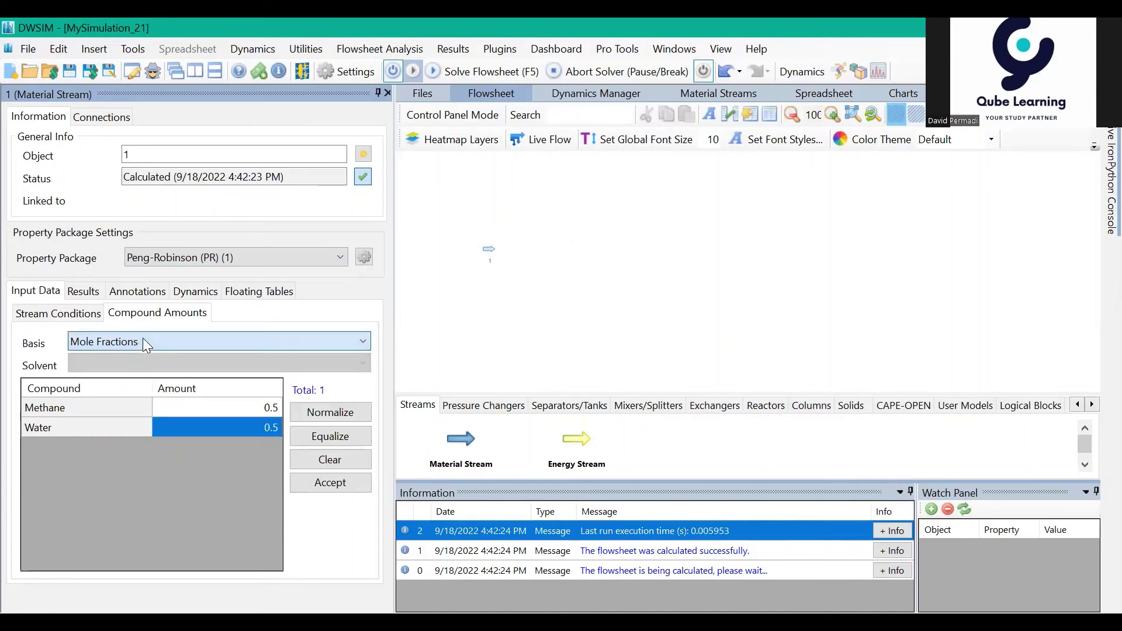
- Compare the material stream's compound amounts on the Mass Fractions, Mass Flows and Mole Flows bases
click(143, 342)
click(140, 370)
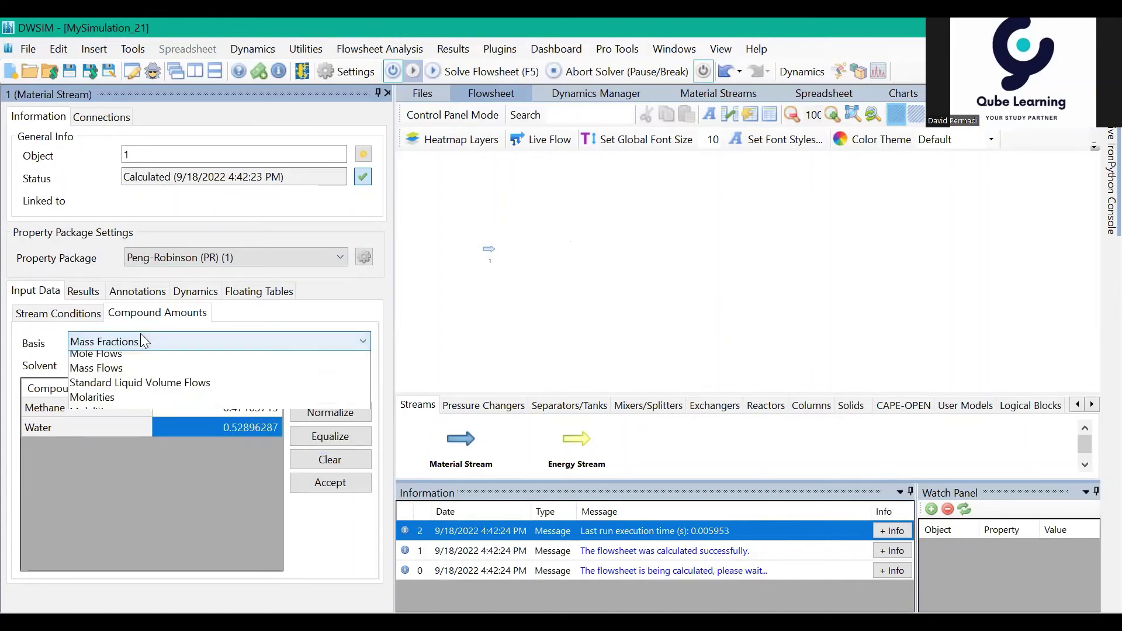
click(144, 401)
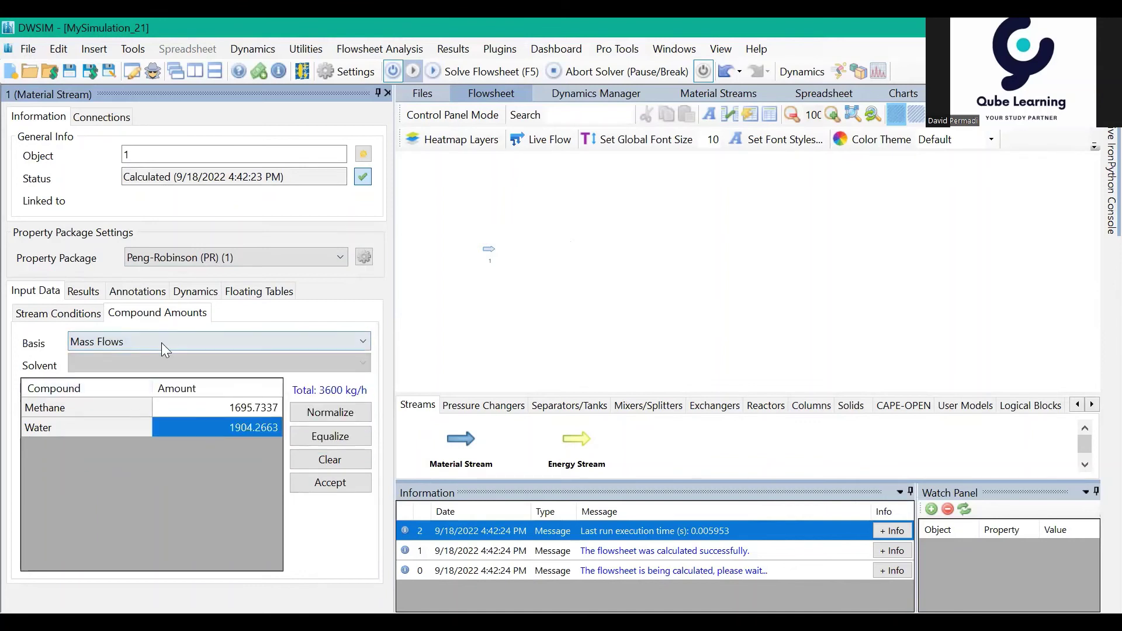
click(162, 343)
click(138, 389)
- Set methane's mass fraction to 0.3 in the material stream, and normalize and accept the compound amounts
click(132, 343)
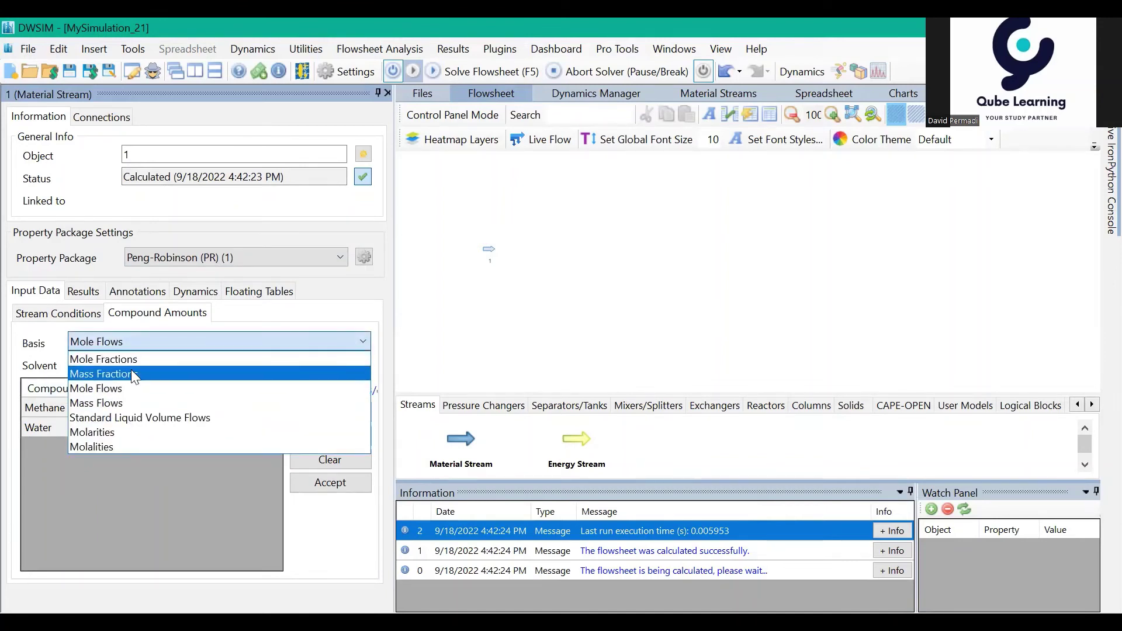
click(131, 374)
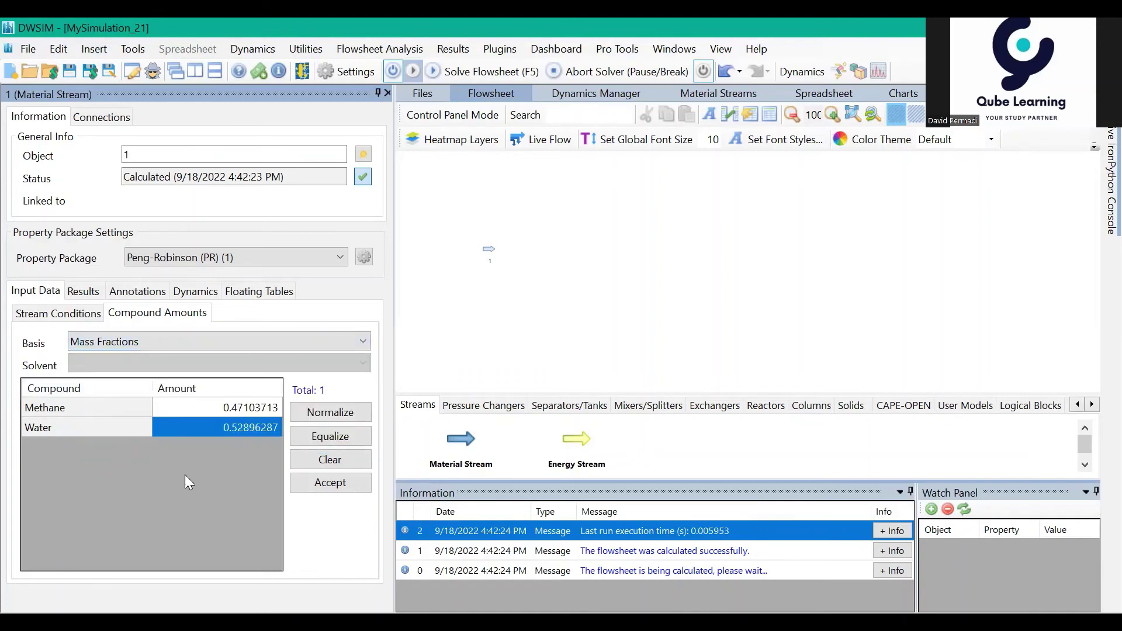
click(230, 412)
text(0)
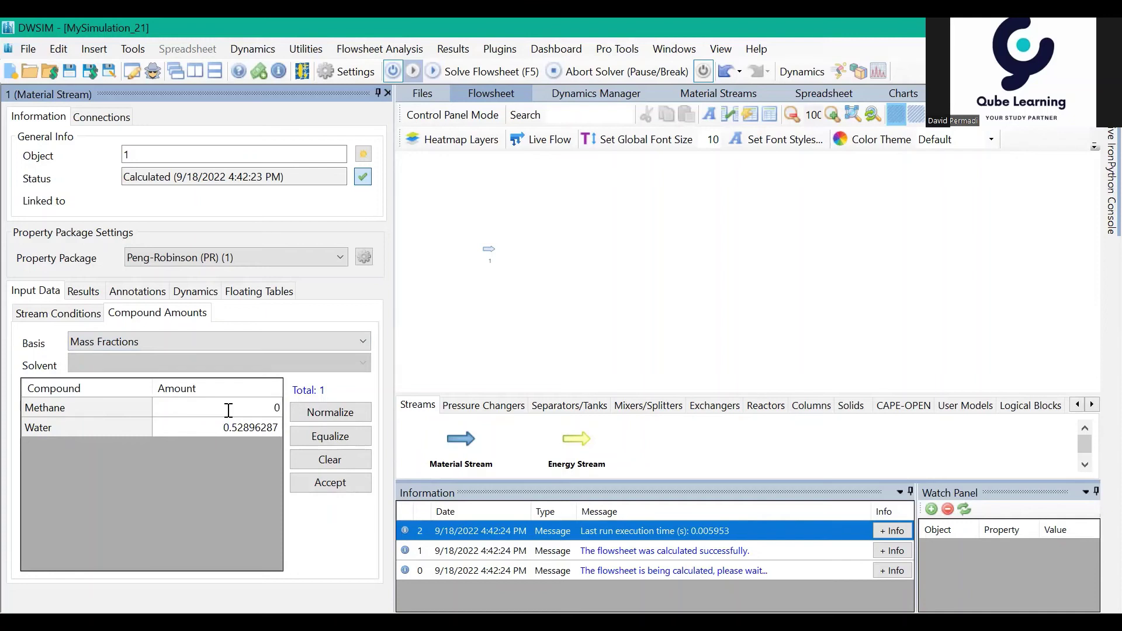
text(.3)
key(Return)
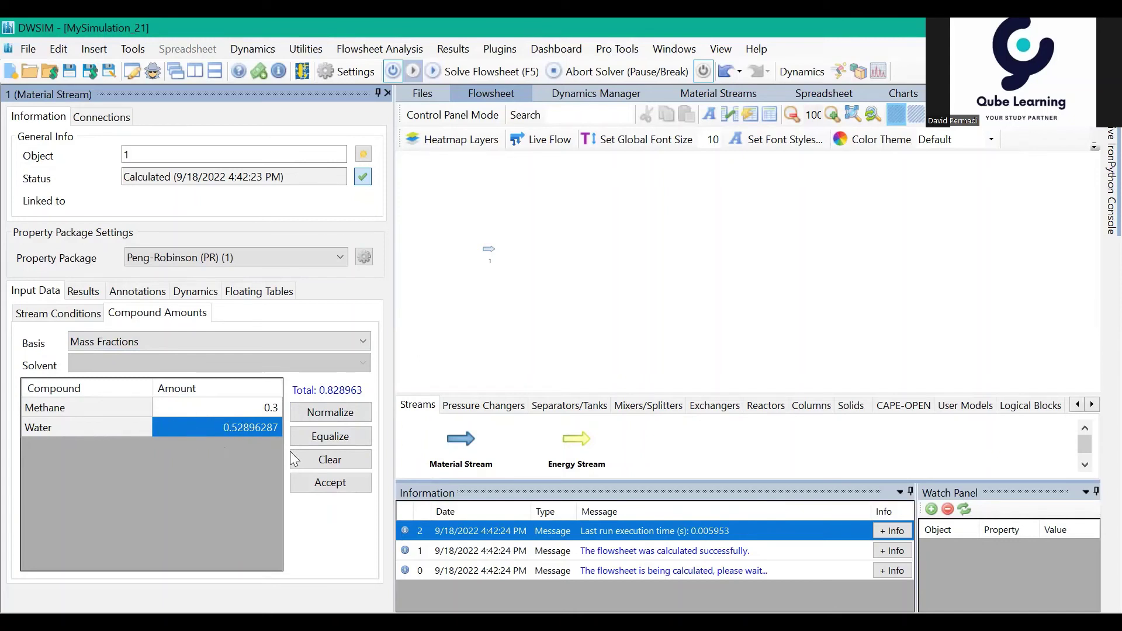
click(331, 413)
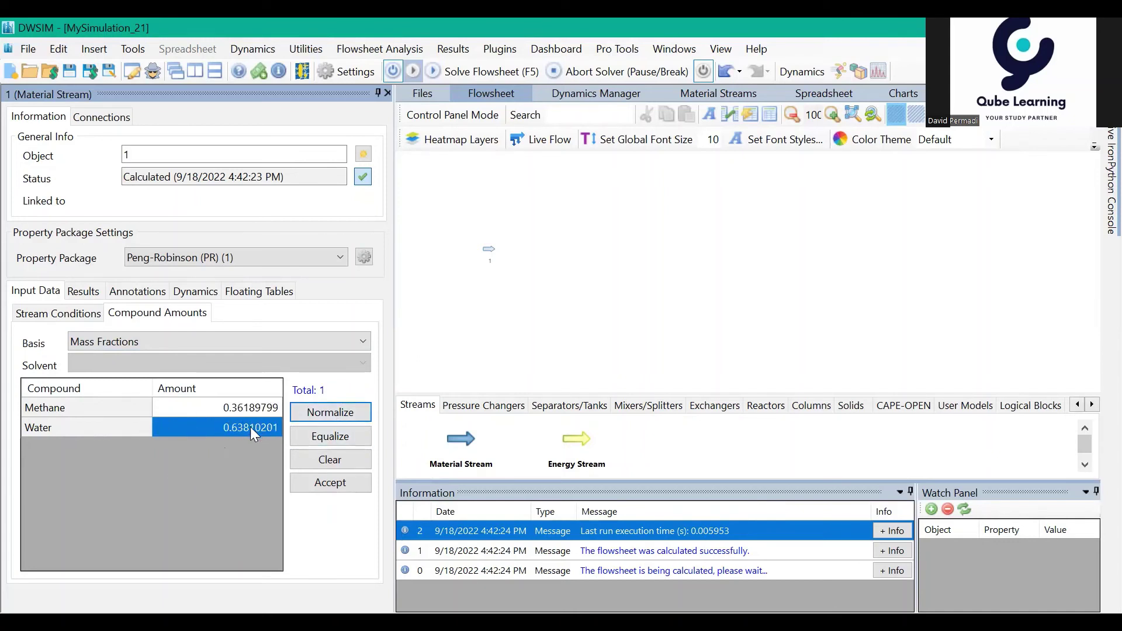
click(331, 482)
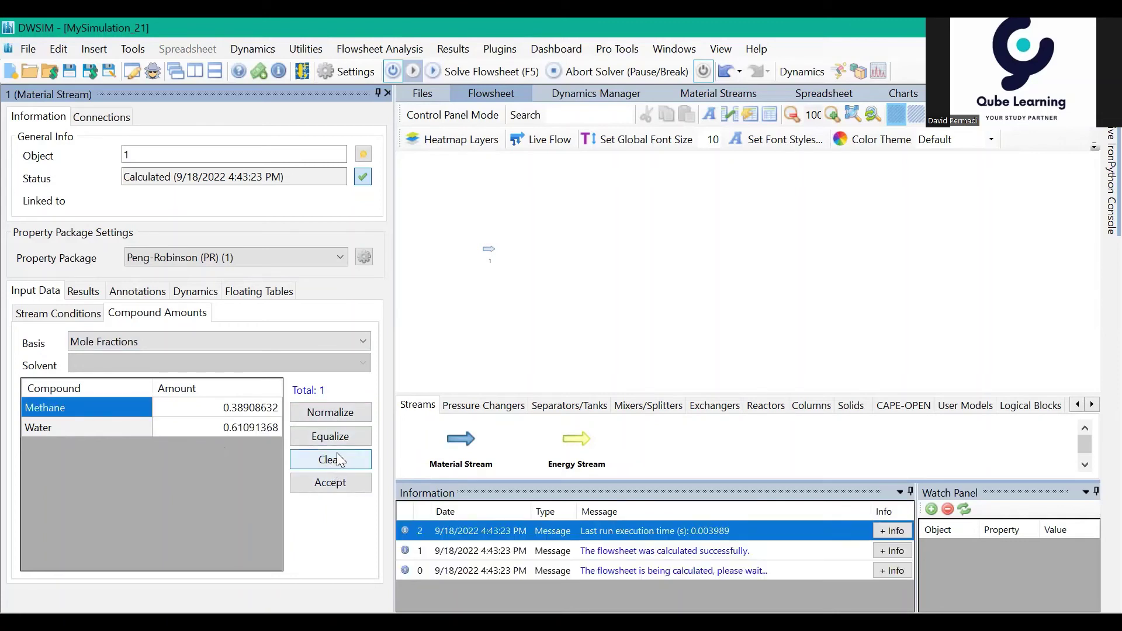
- Review the material stream's calculated compound amounts, compound properties and mixture phase properties
click(80, 294)
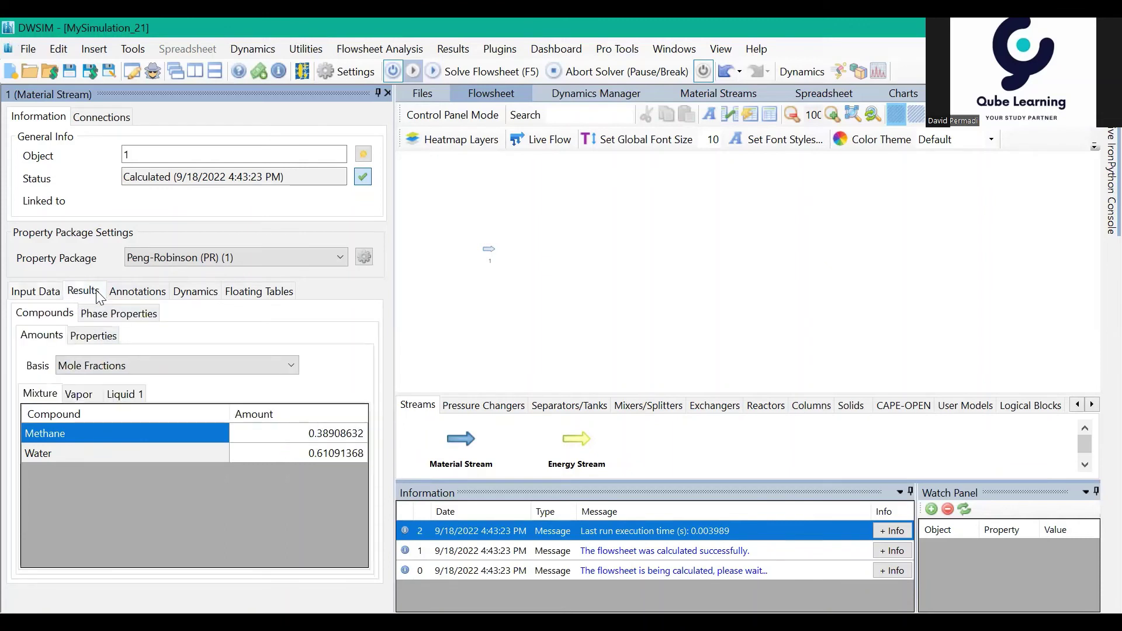
click(113, 330)
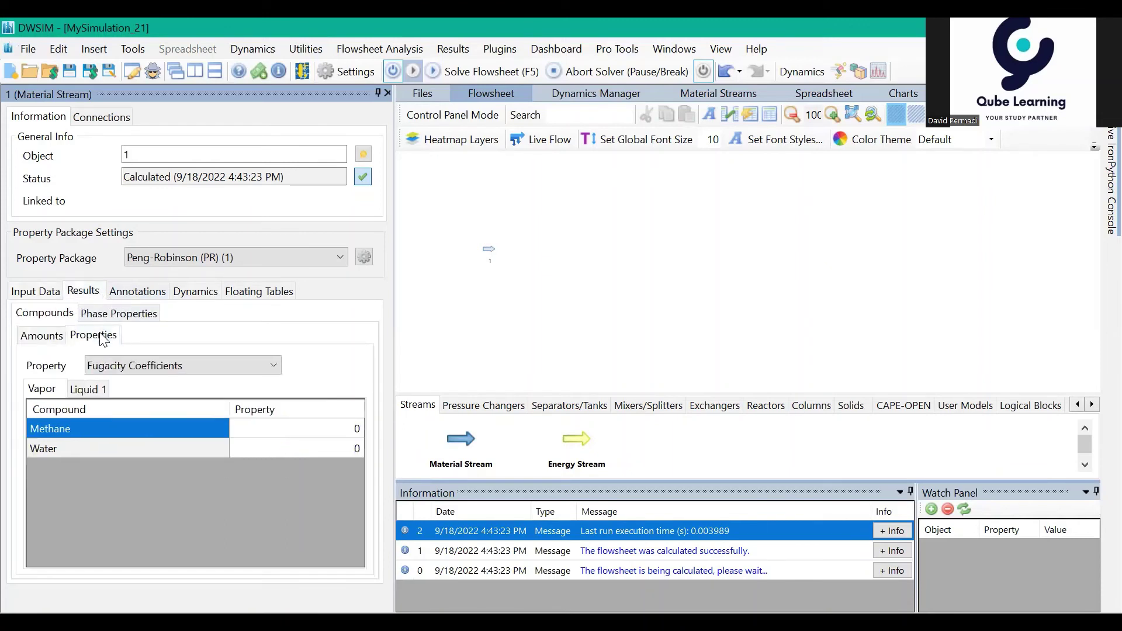
click(129, 320)
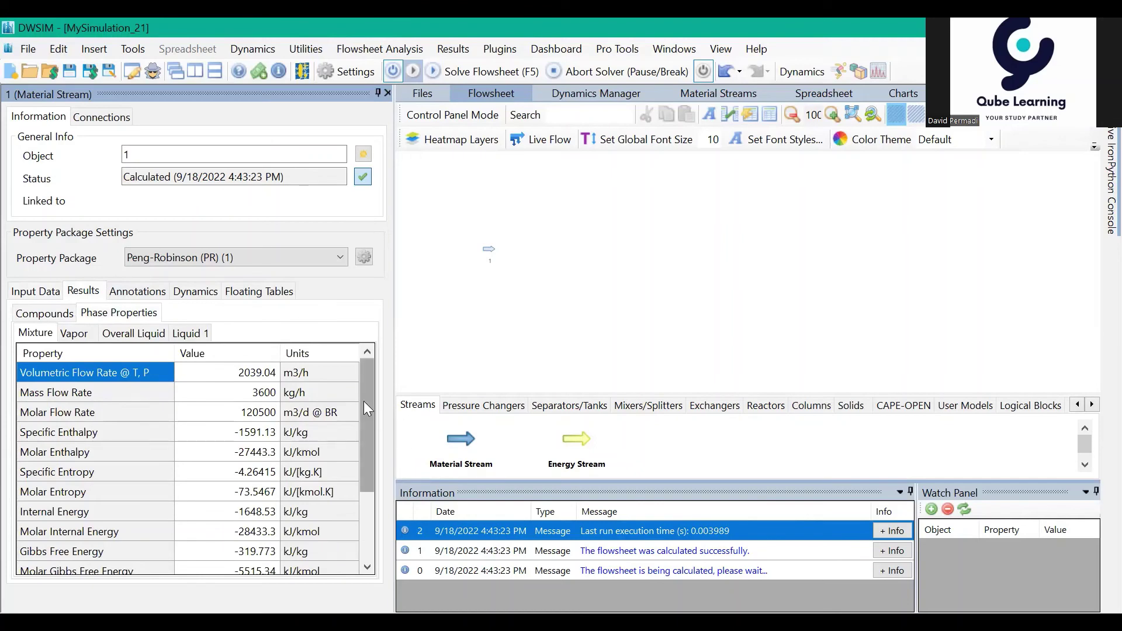
mouse_move(363, 401)
mouse_down()
mouse_move(370, 462)
mouse_move(364, 393)
mouse_up()
- Set the material stream's temperature to 40 C in its stream conditions
click(39, 295)
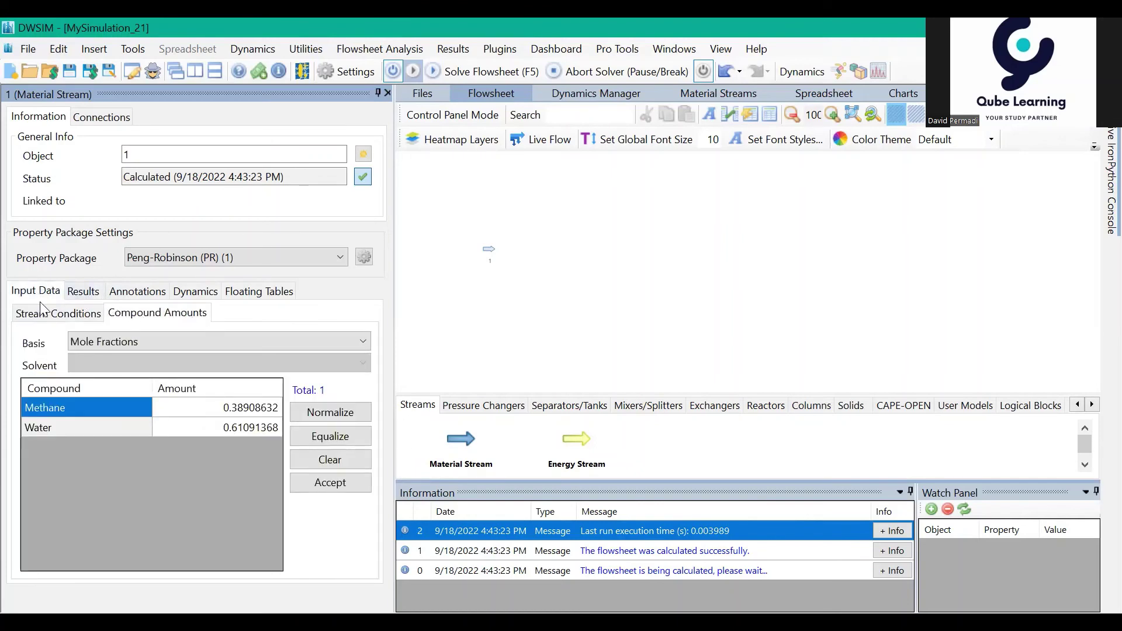
click(51, 315)
mouse_move(364, 371)
mouse_down()
mouse_move(370, 392)
mouse_move(372, 371)
mouse_up()
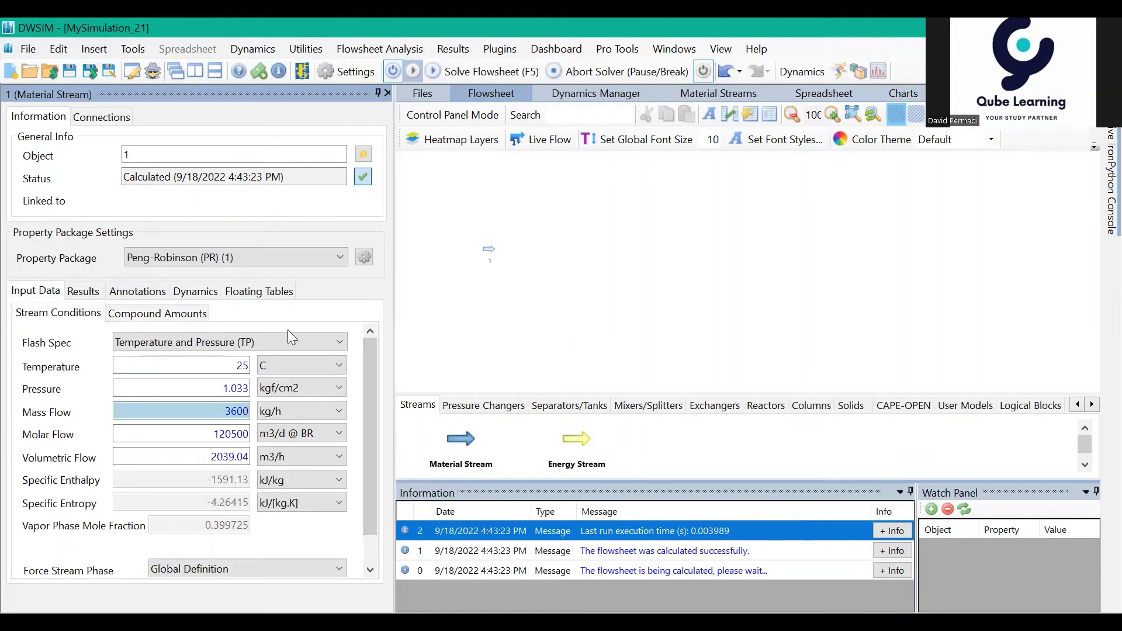
double_click(247, 364)
text(40)
key(Return)
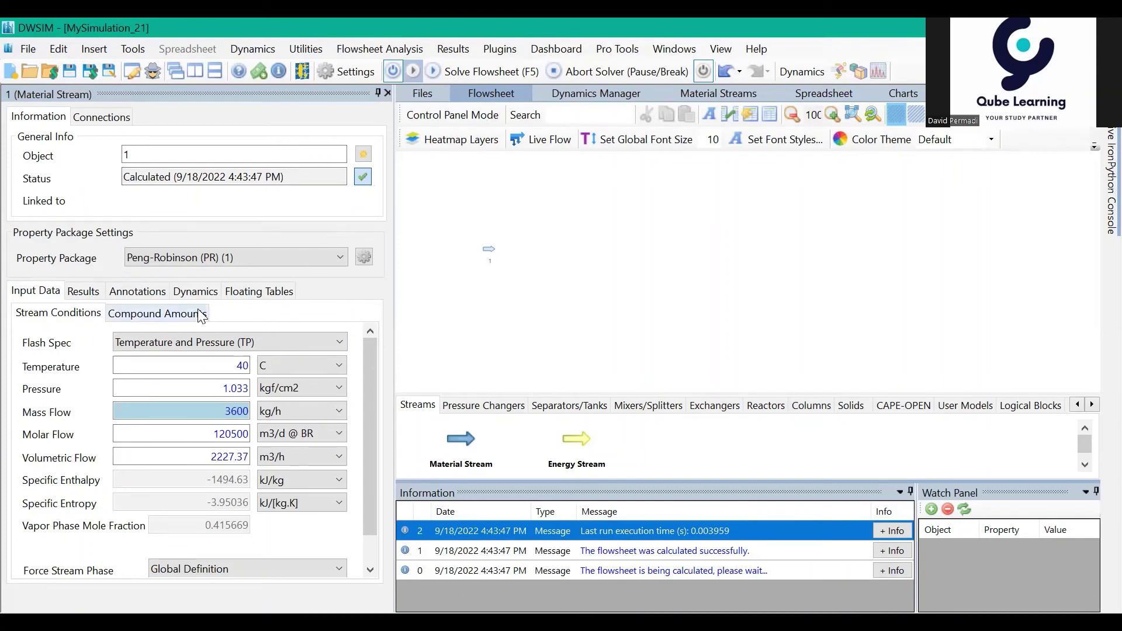
- Examine the recalculated mixture and vapor phase properties of the material stream
click(83, 292)
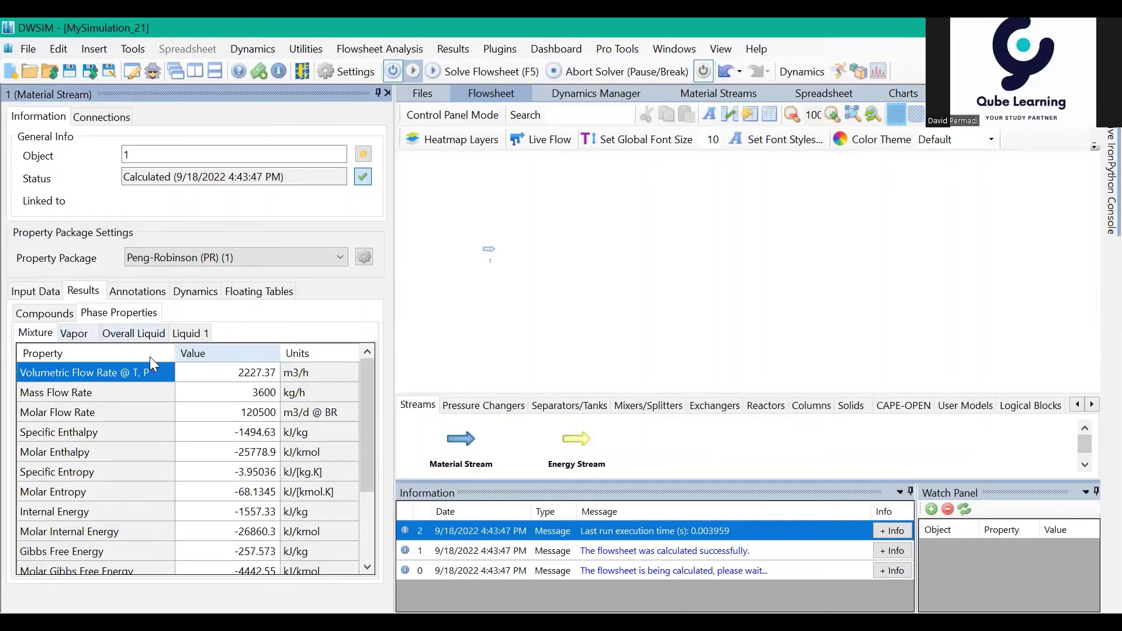
drag(360, 411, 371, 504)
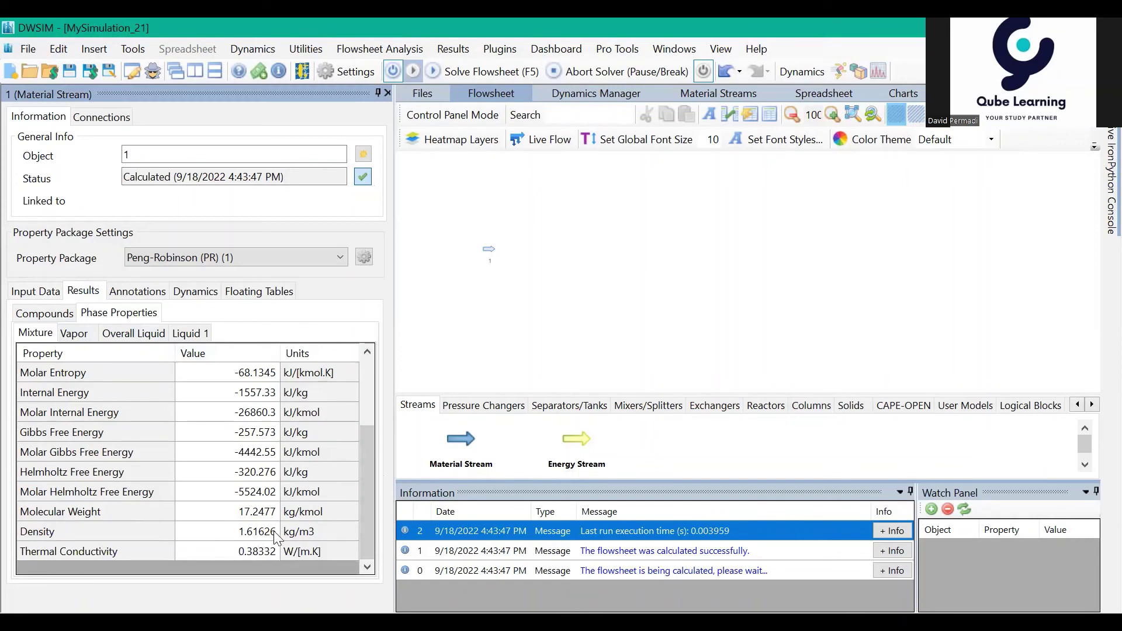
drag(366, 498, 69, 454)
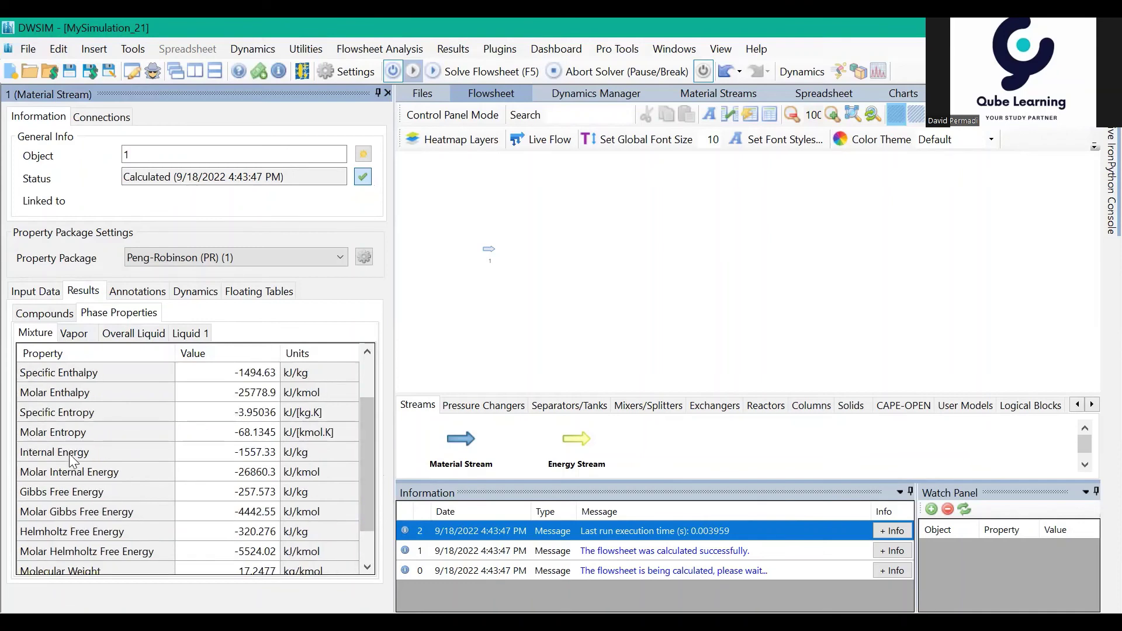
drag(369, 453, 344, 395)
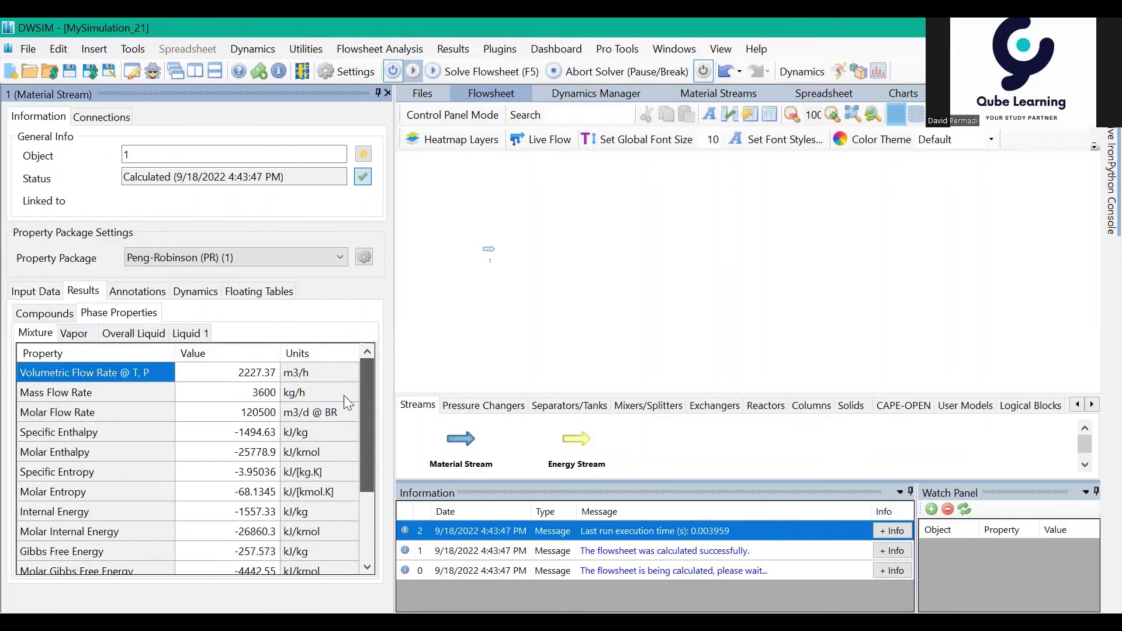
click(77, 335)
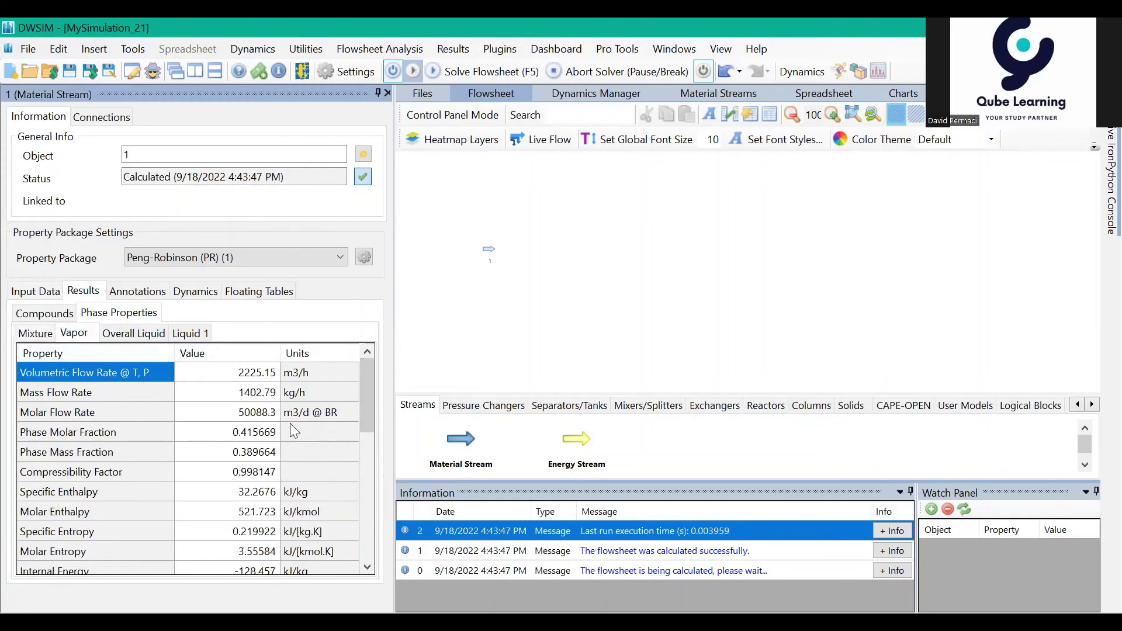
click(40, 335)
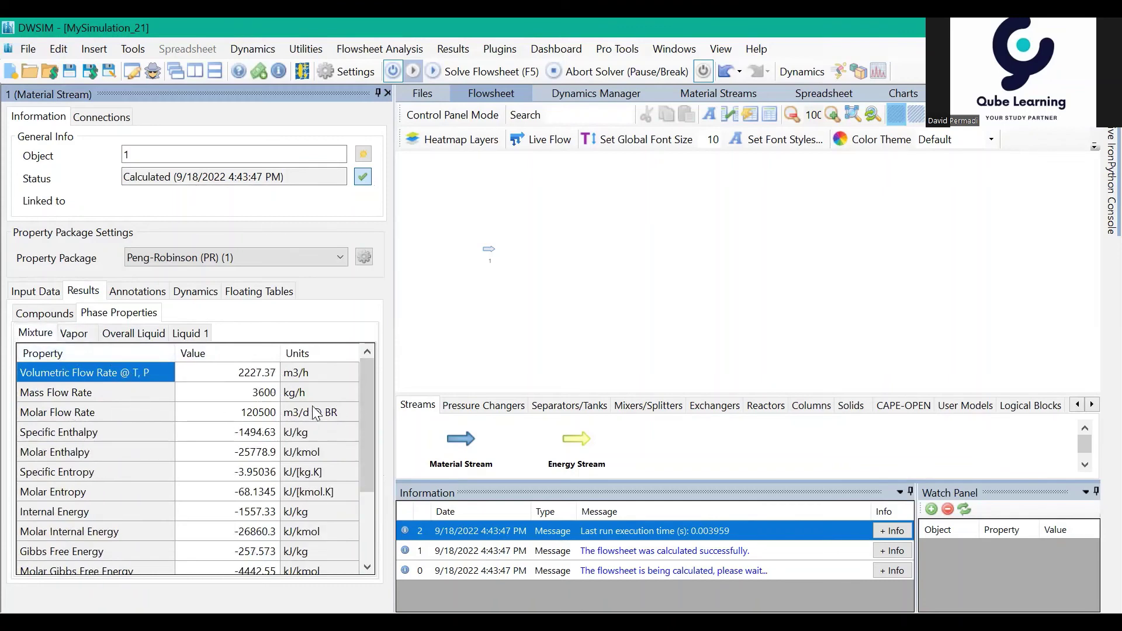
- Return to the stream conditions and set the material stream's temperature to 120 C
click(39, 291)
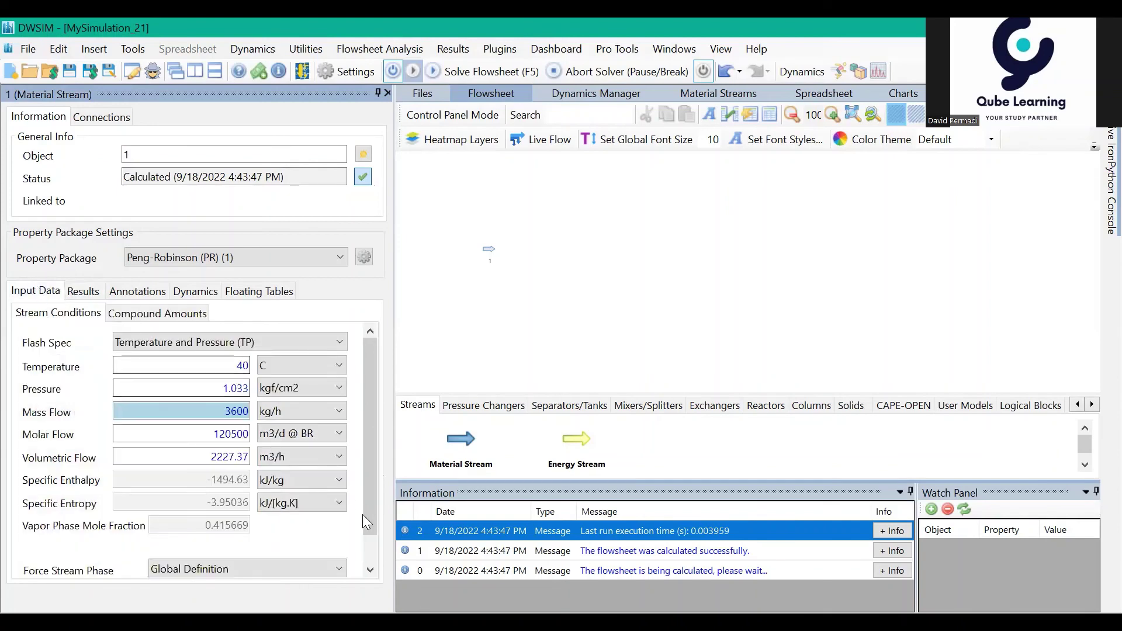
scroll(374, 477, down, 2)
scroll(368, 480, down, 1)
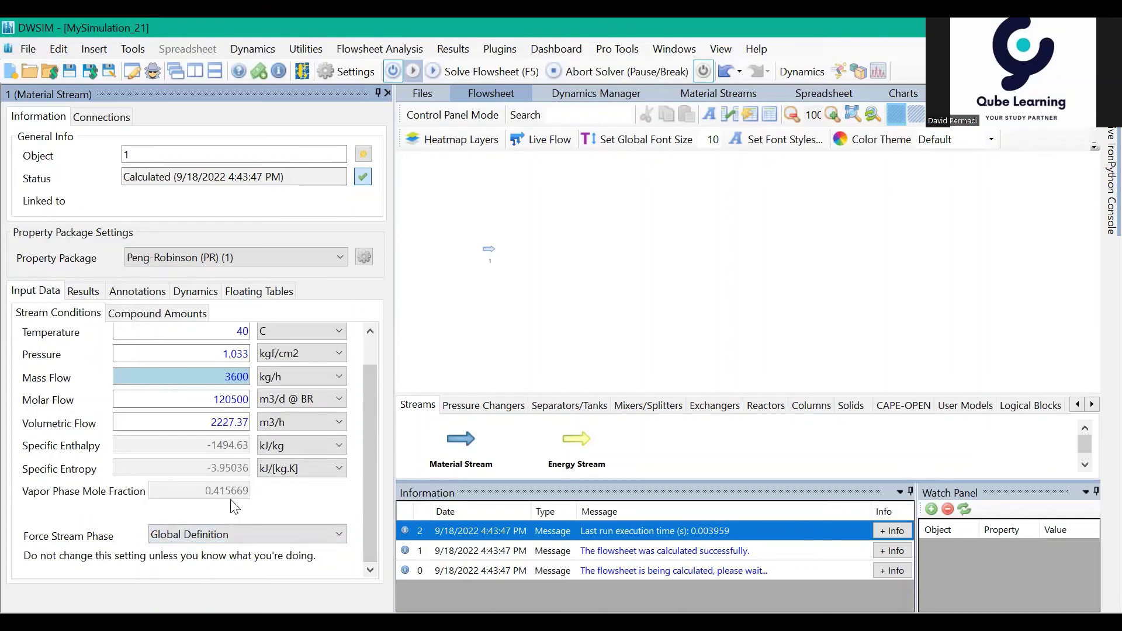
drag(374, 460, 367, 433)
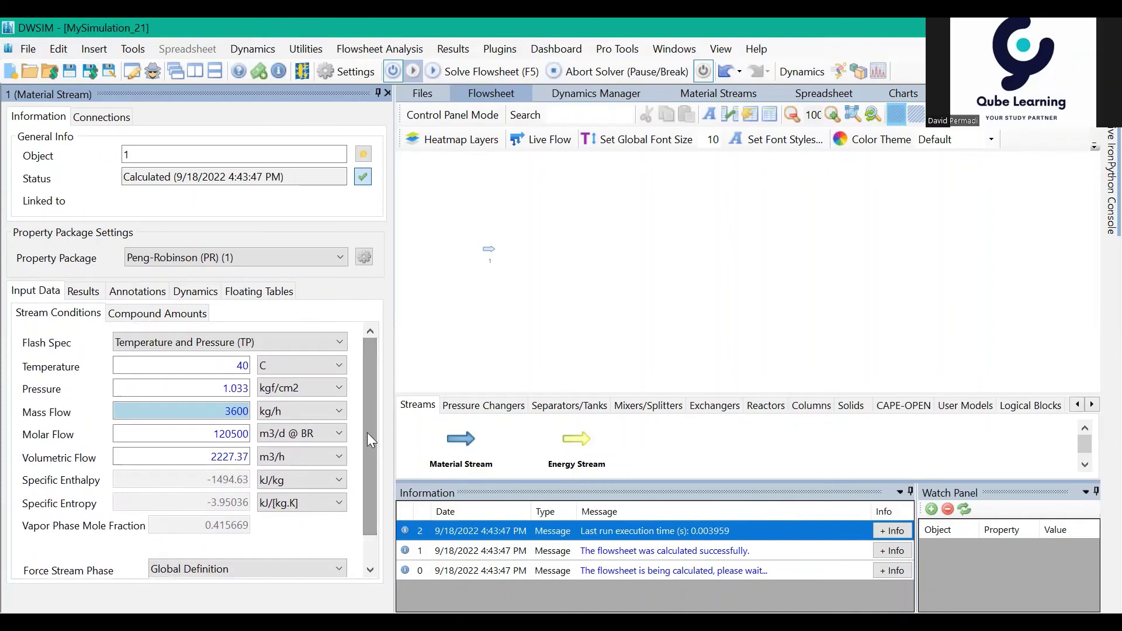
double_click(252, 367)
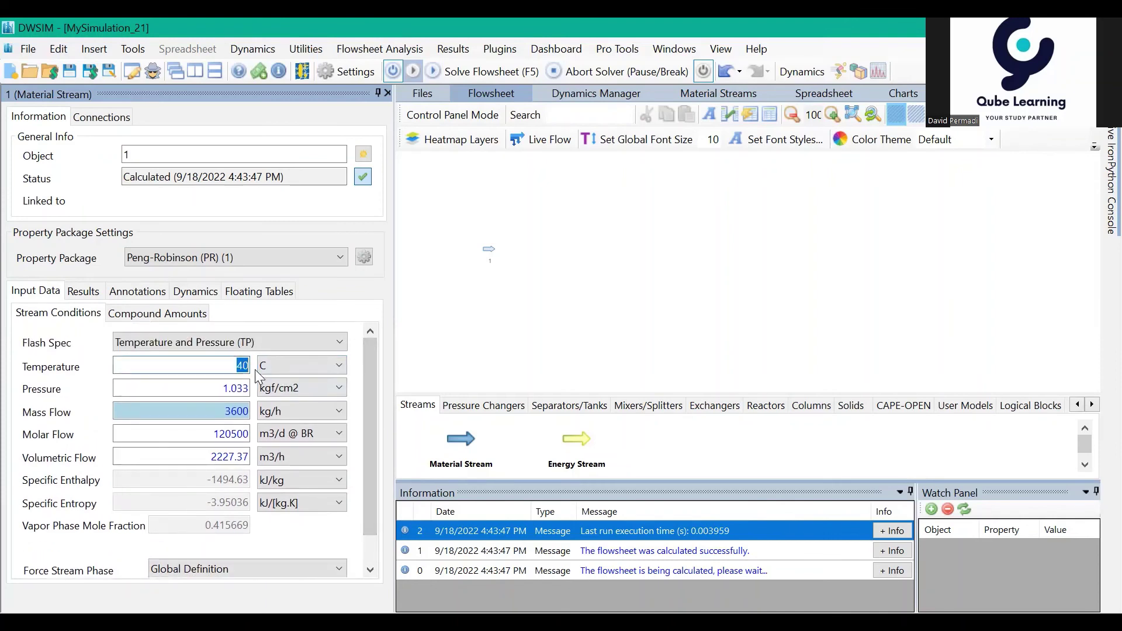
text(120)
key(Return)
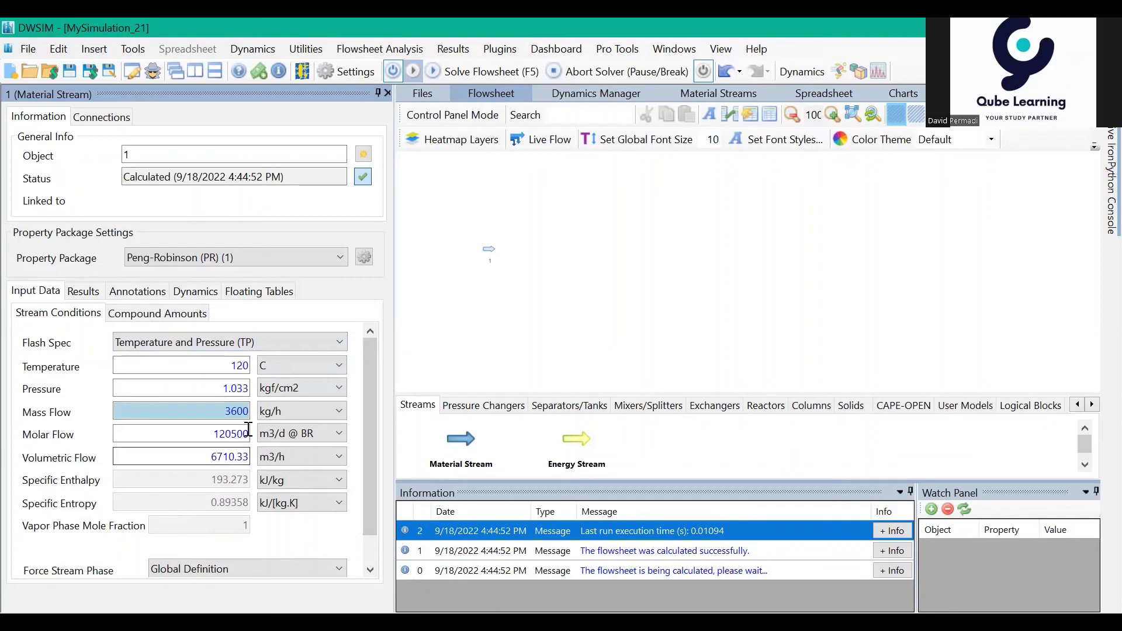
- Check the stream's summary on the flowsheet and set its temperature to 30 C
mouse_move(489, 260)
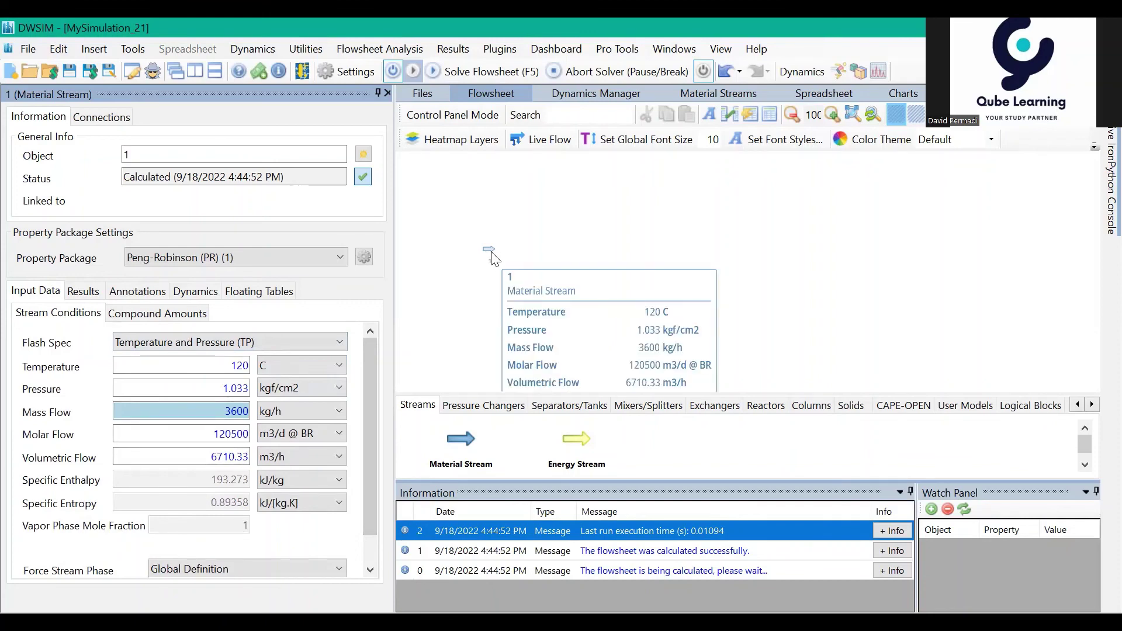
mouse_move(234, 367)
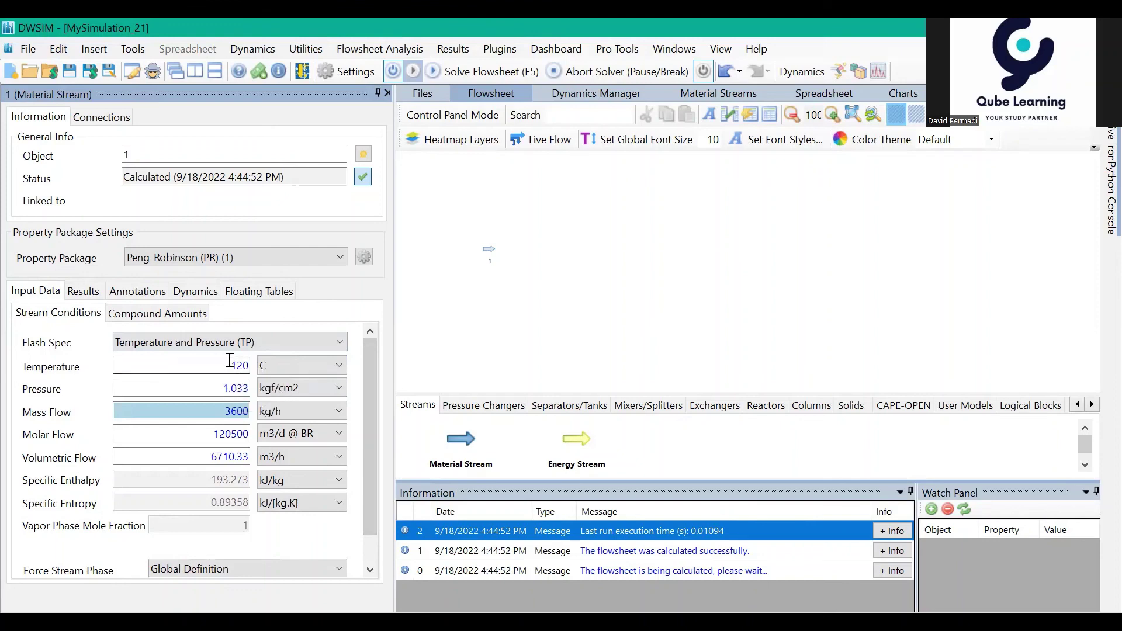
double_click(237, 365)
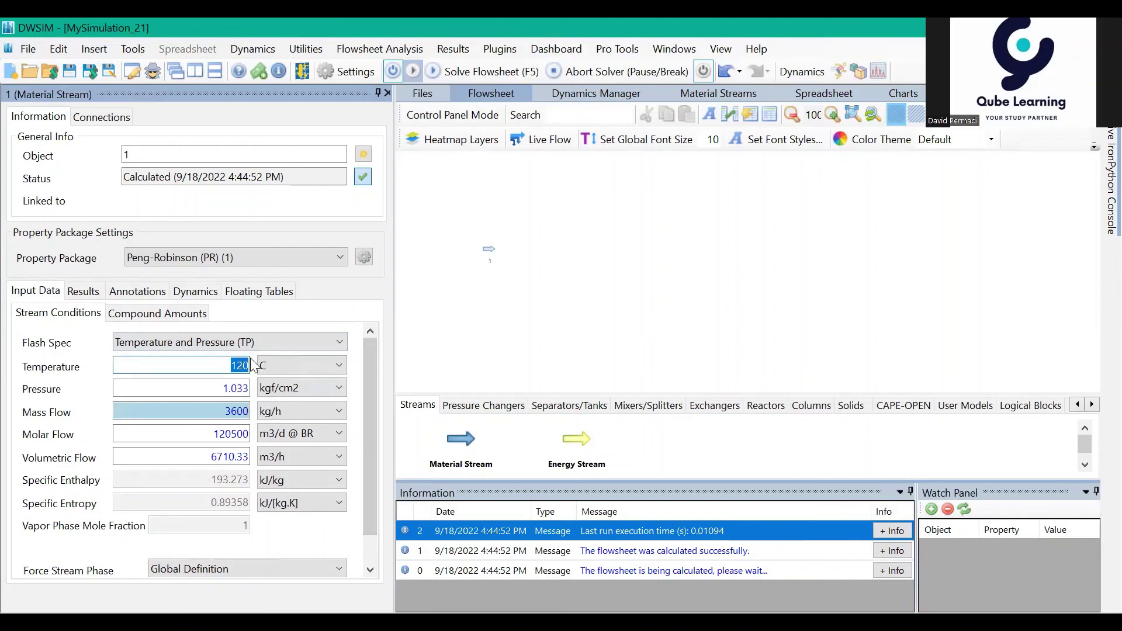
text(30)
key(Return)
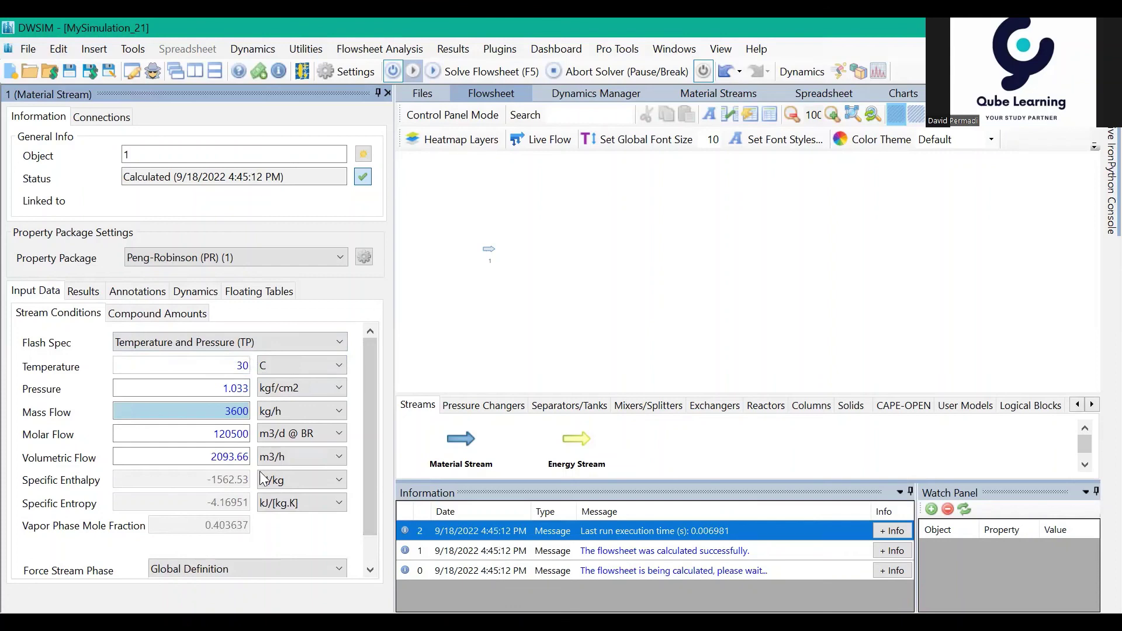
mouse_move(234, 507)
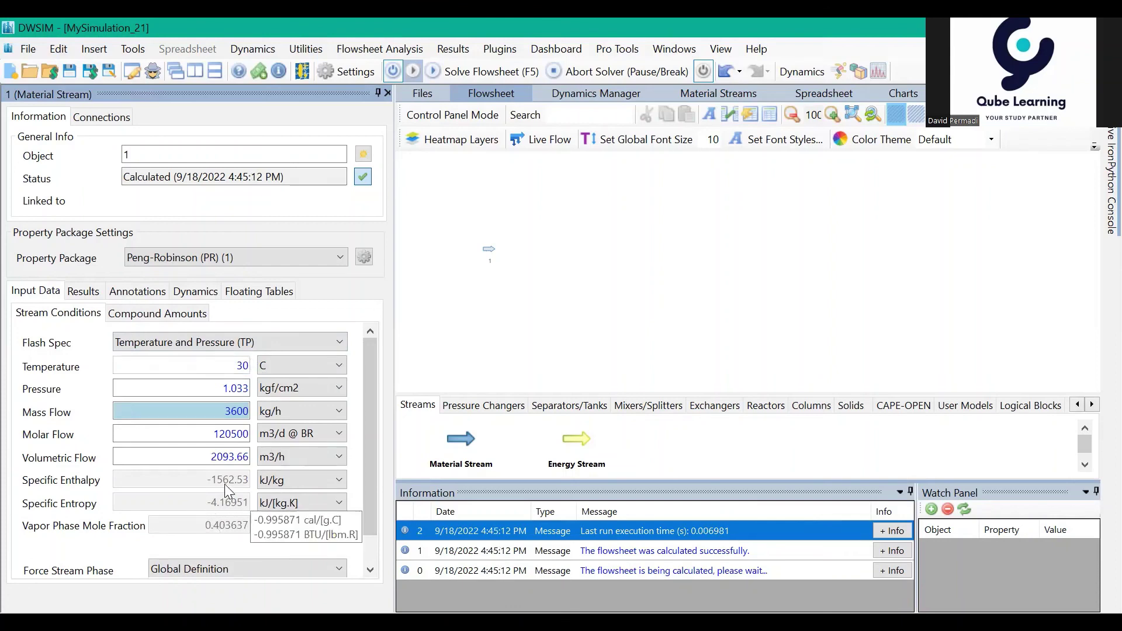
click(216, 383)
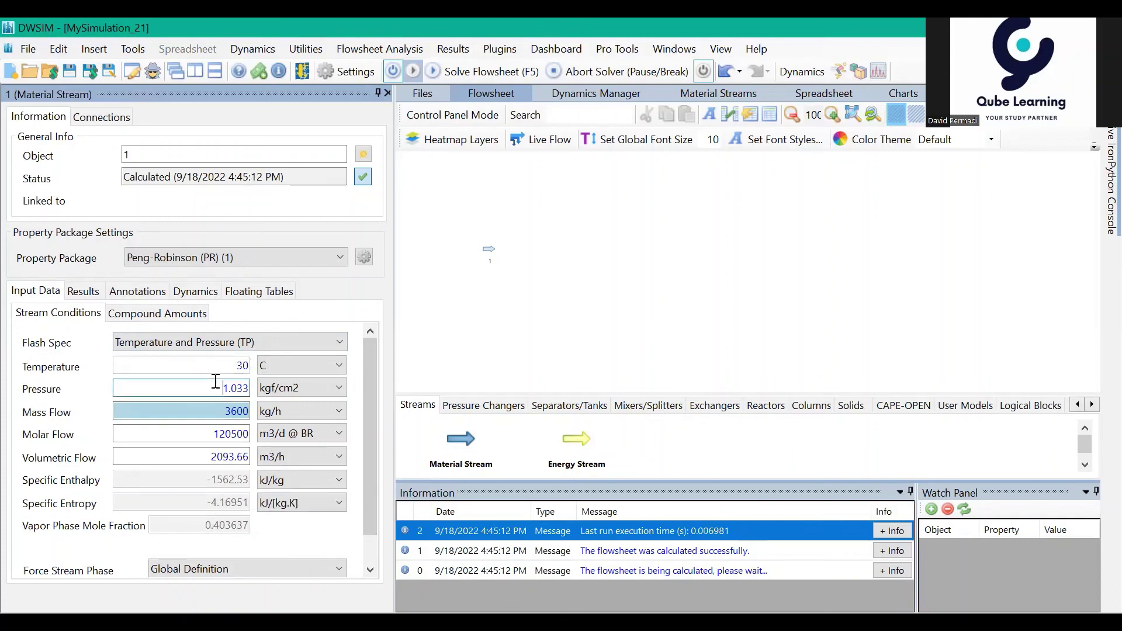
click(577, 301)
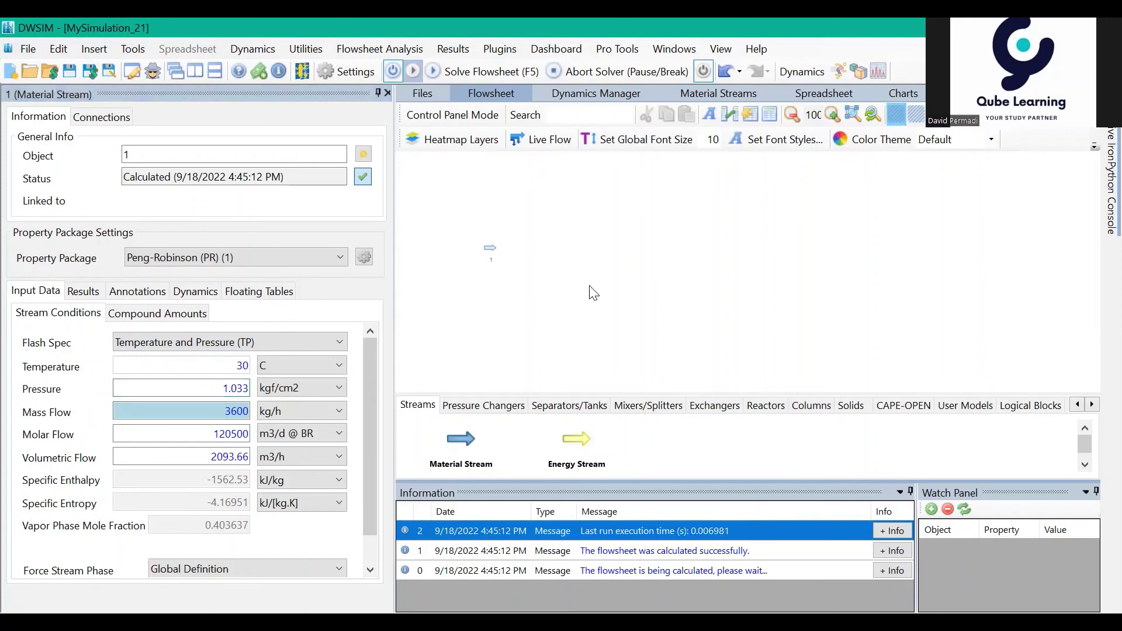
click(239, 366)
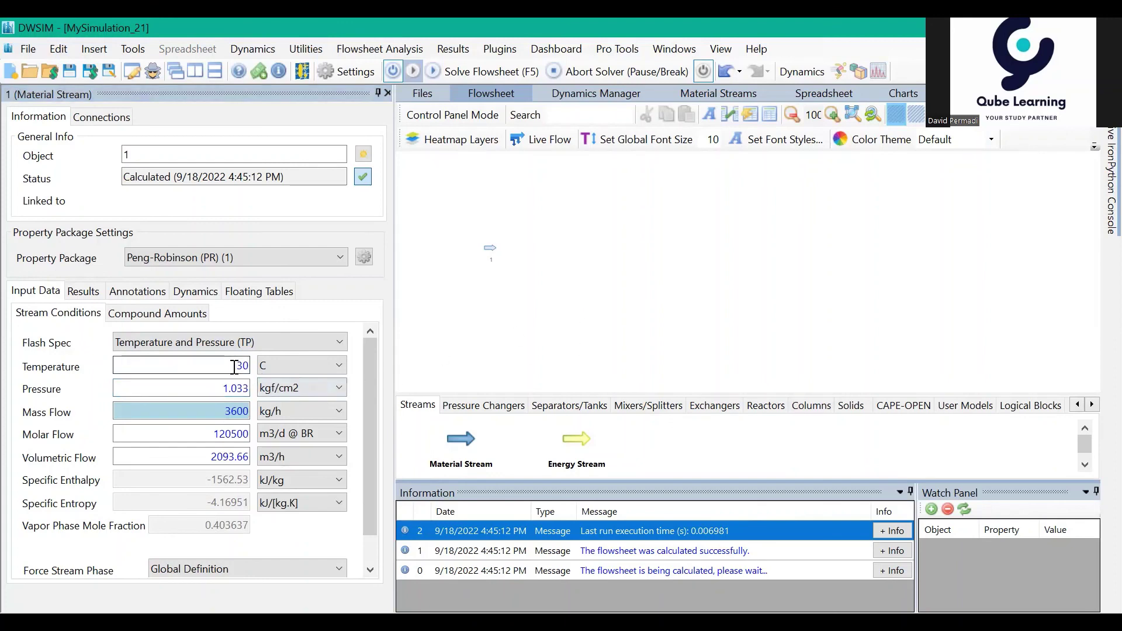
click(650, 273)
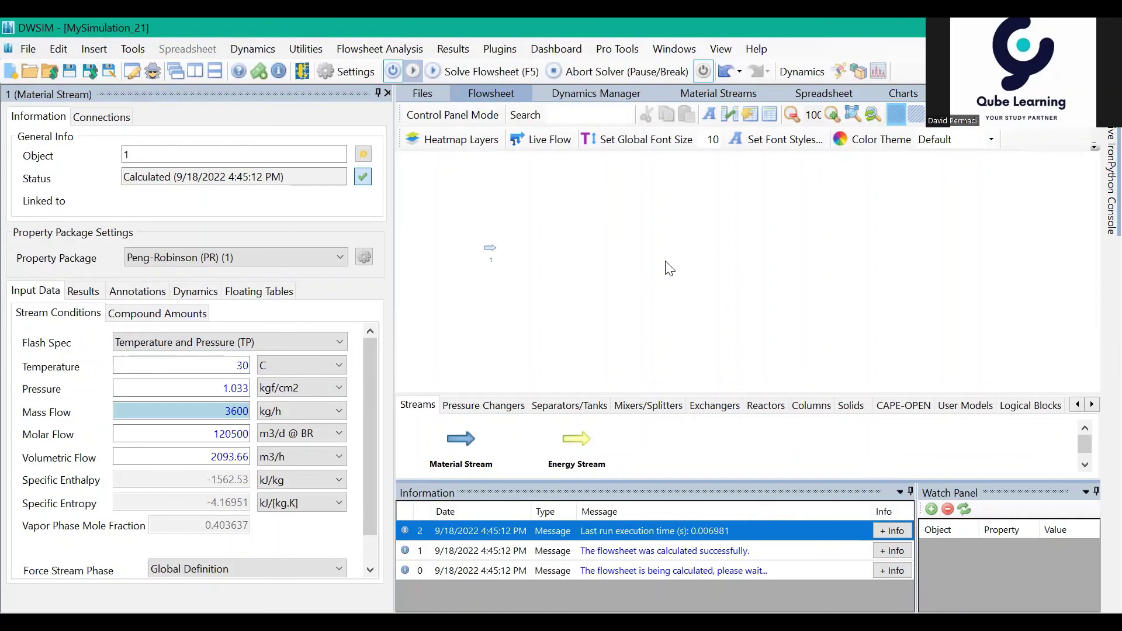
drag(640, 271, 613, 284)
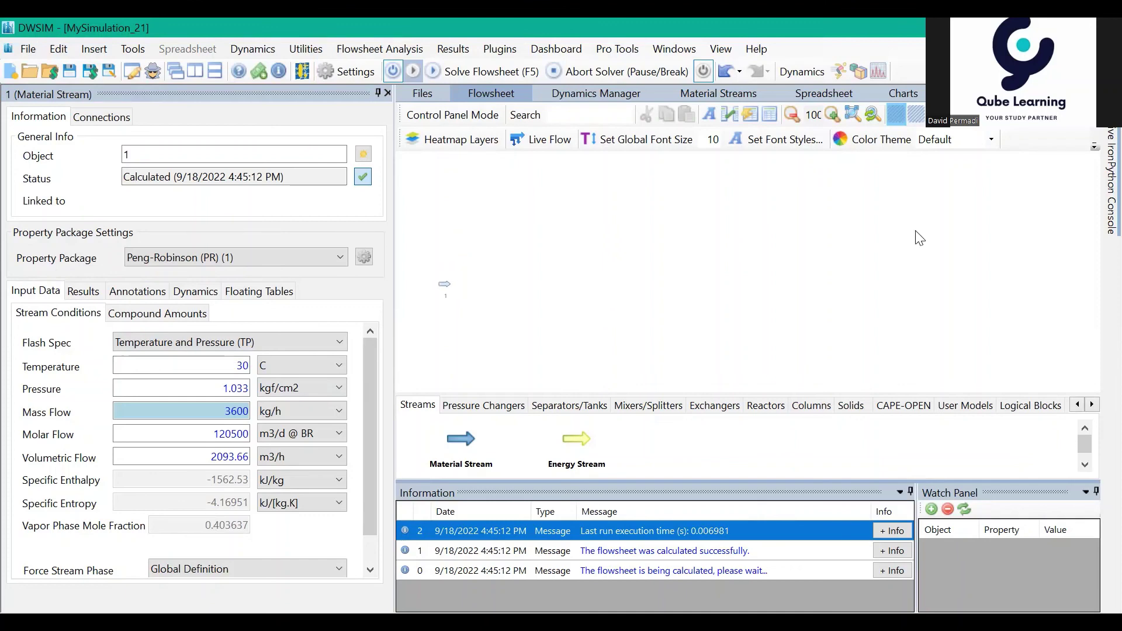